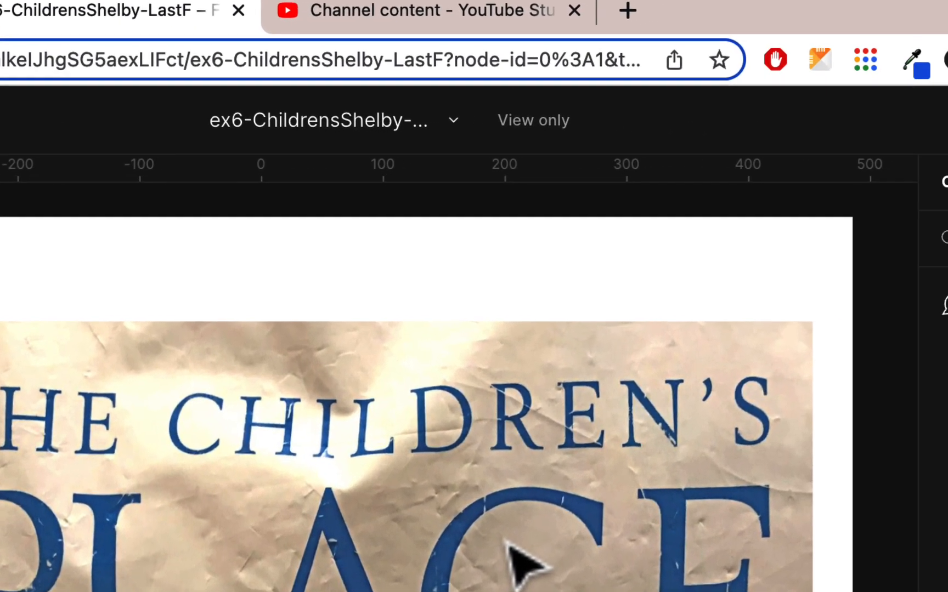
# Duplicate the view-only ex6-ChildrensShelby-LastF file to the personal drafts and open the copy
pyautogui.click(451, 125)
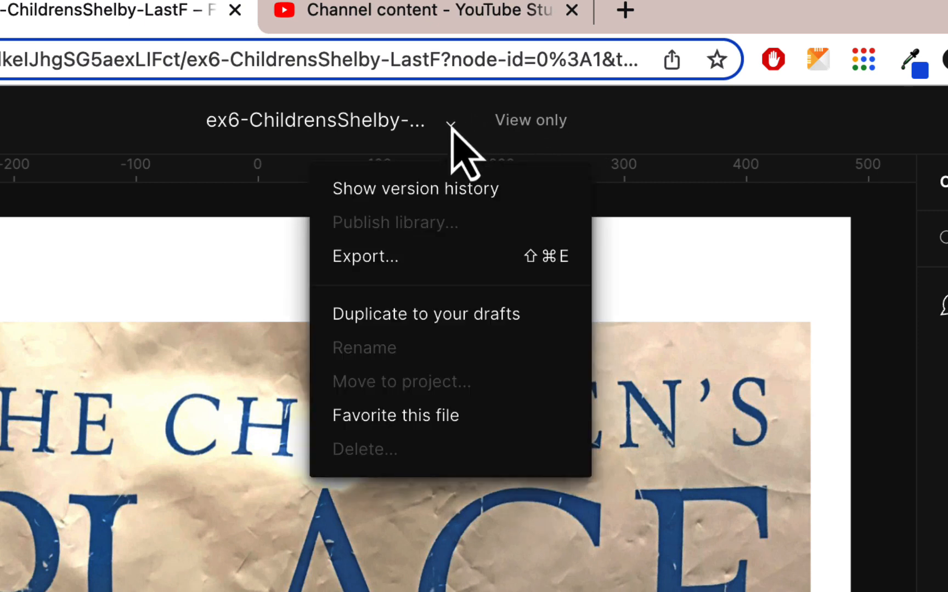
pyautogui.click(448, 318)
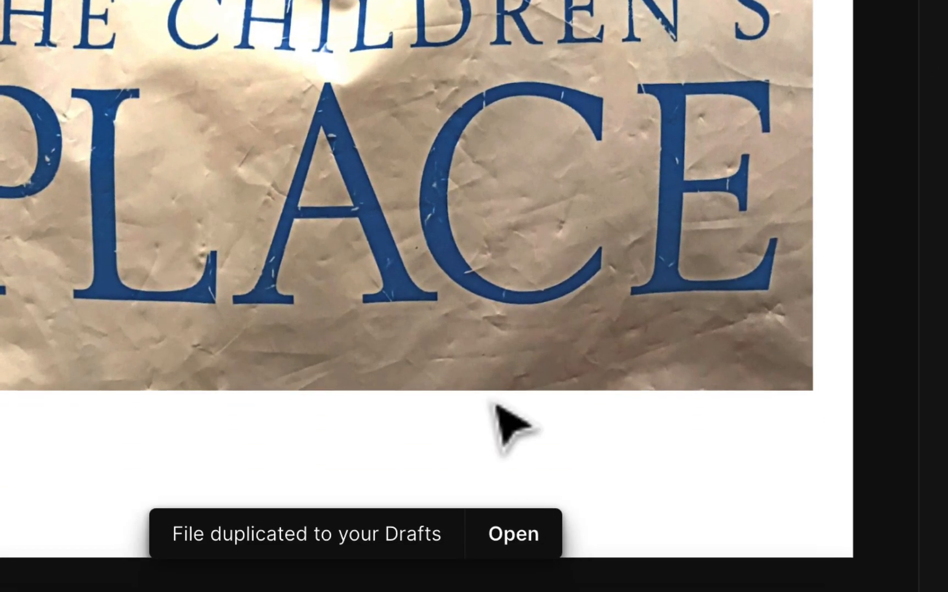
pyautogui.click(515, 535)
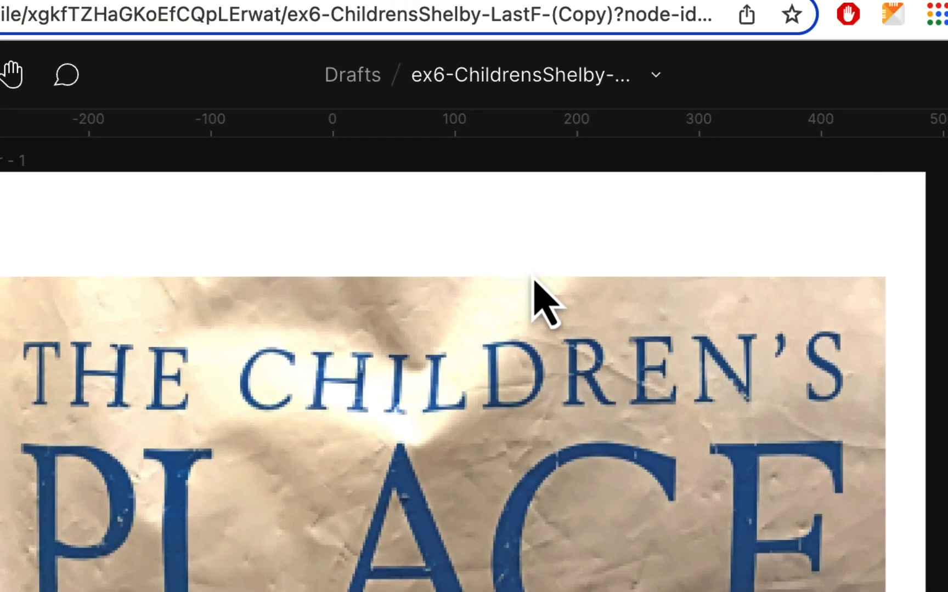
# Rename the draft, keeping "ex6-ChildrensShelby-" and replacing "LastF (Copy)" with the student's name and initial
pyautogui.doubleClick(565, 75)
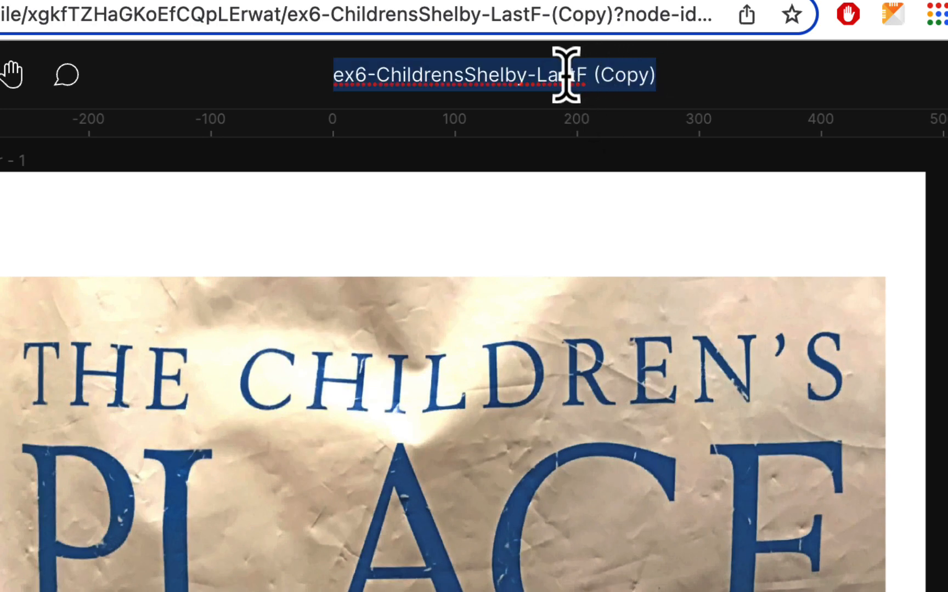
pyautogui.click(567, 76)
pyautogui.moveTo(534, 78); pyautogui.dragTo(734, 78)
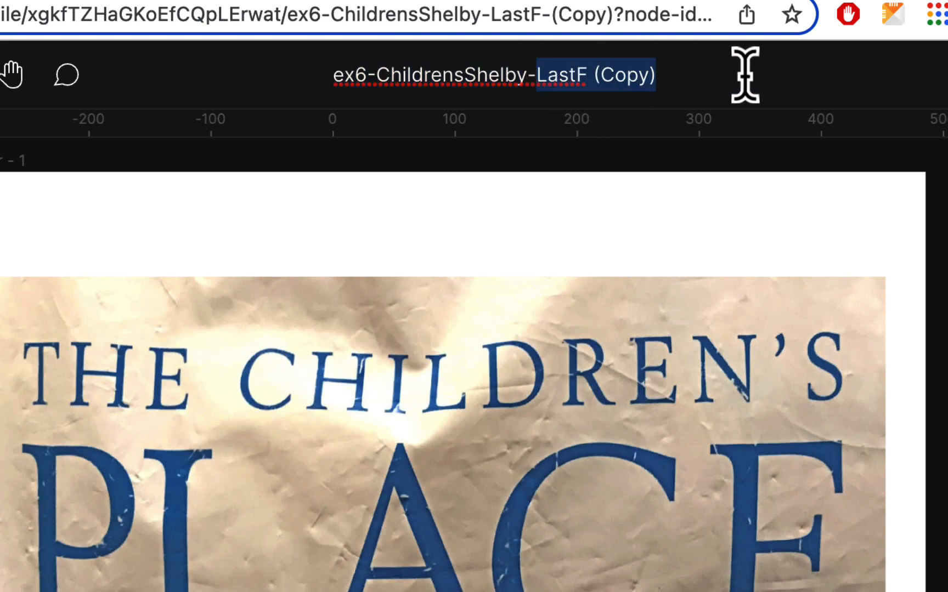
pyautogui.write('HomaR')
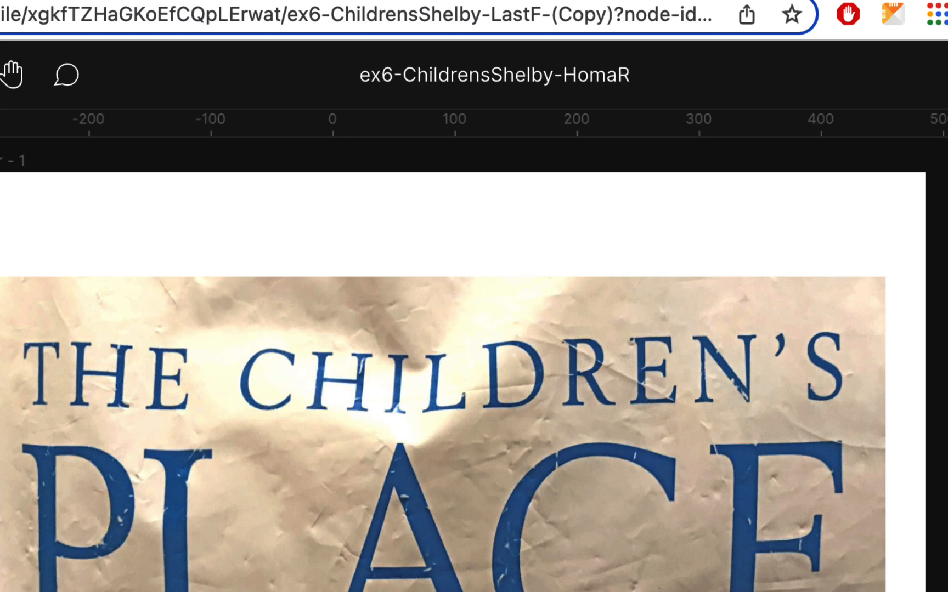
pyautogui.press('Return')
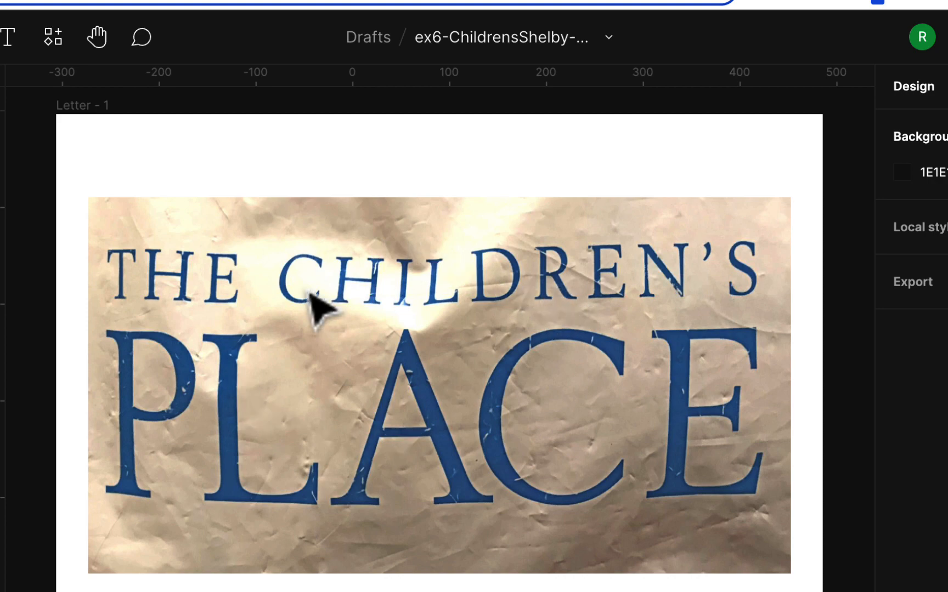
# Examine the serifs, strokes and curves of the small letters in THE and the first half of CHILDREN'S up close
pyautogui.scroll(10, 219, 286)
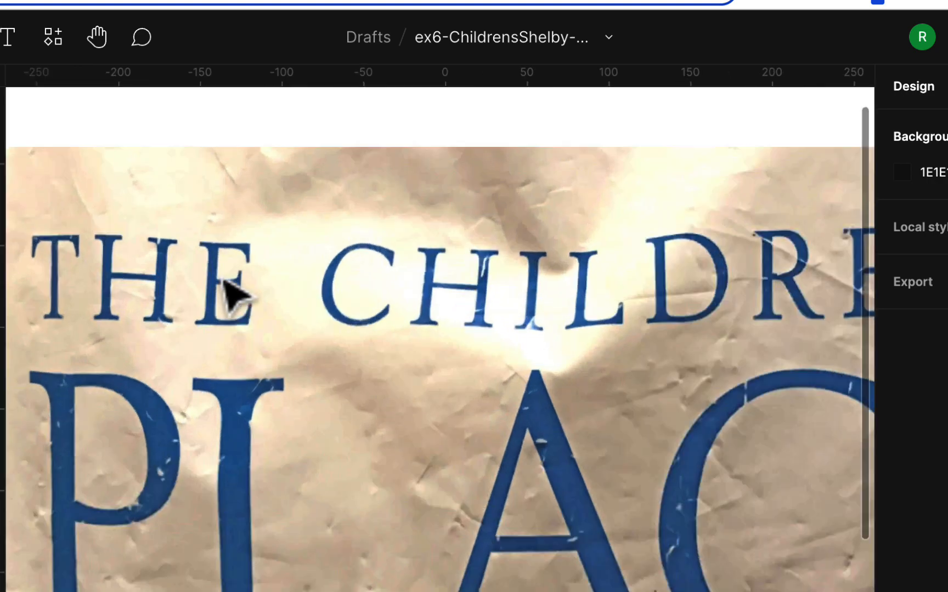
pyautogui.hscroll(-10, 224, 281)
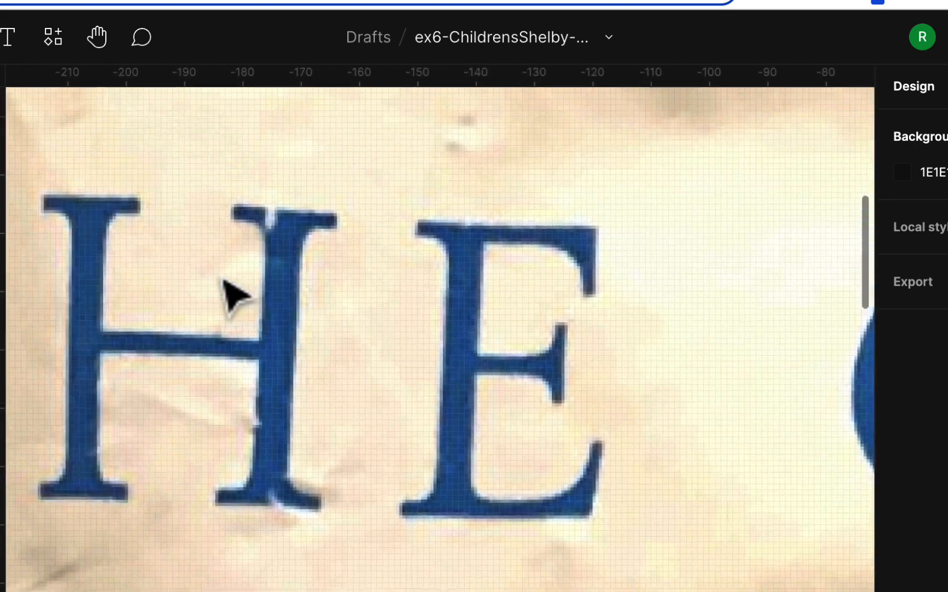
pyautogui.hscroll(5, 380, 280)
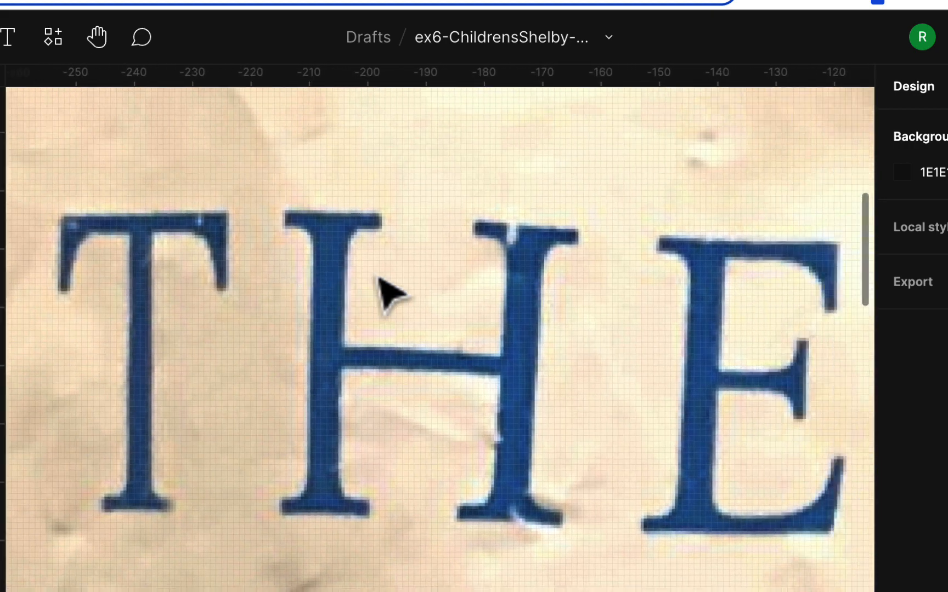
pyautogui.hscroll(2, 539, 275)
pyautogui.scroll(-4, 535, 273)
pyautogui.hscroll(2, 538, 275)
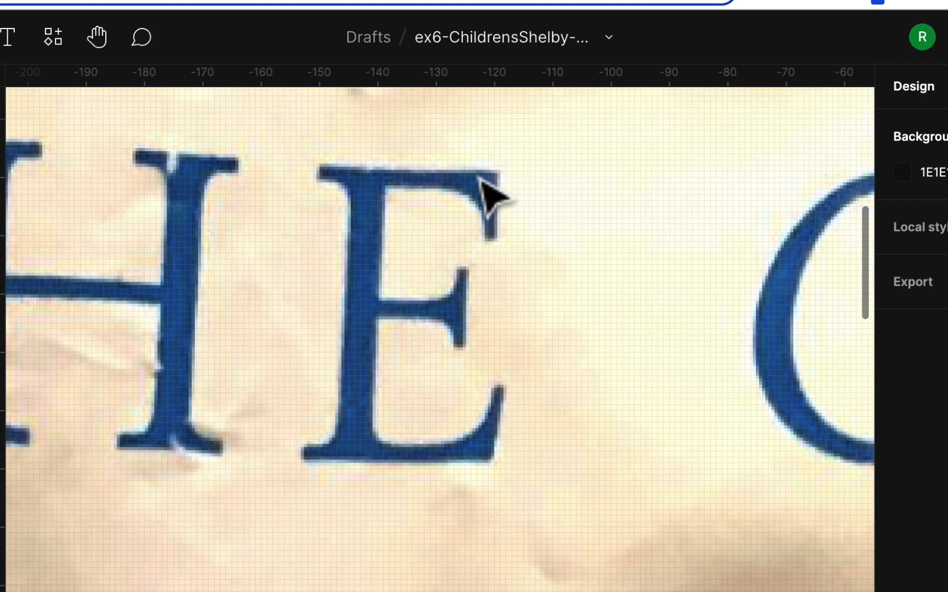
pyautogui.hscroll(5, 512, 238)
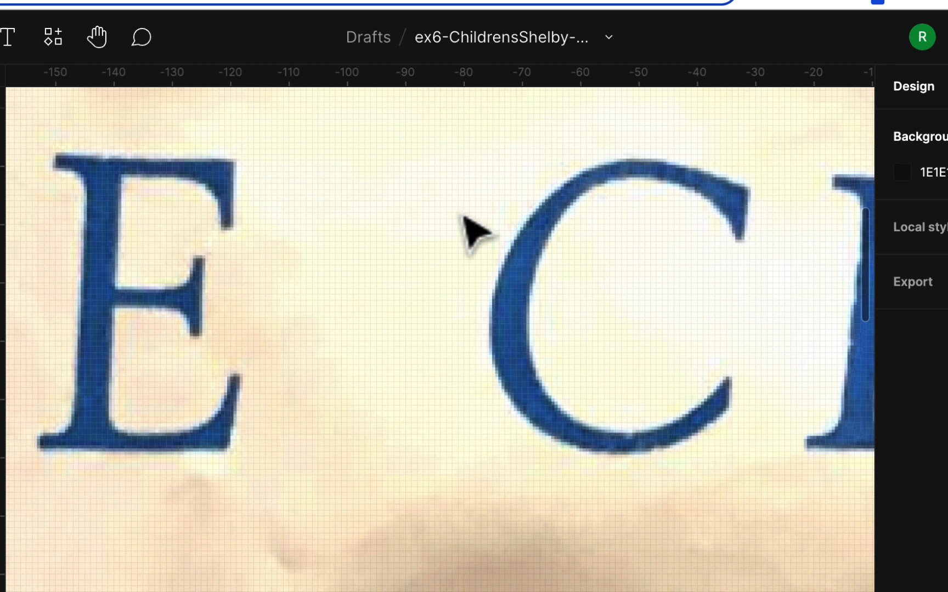
pyautogui.hscroll(-3, 462, 214)
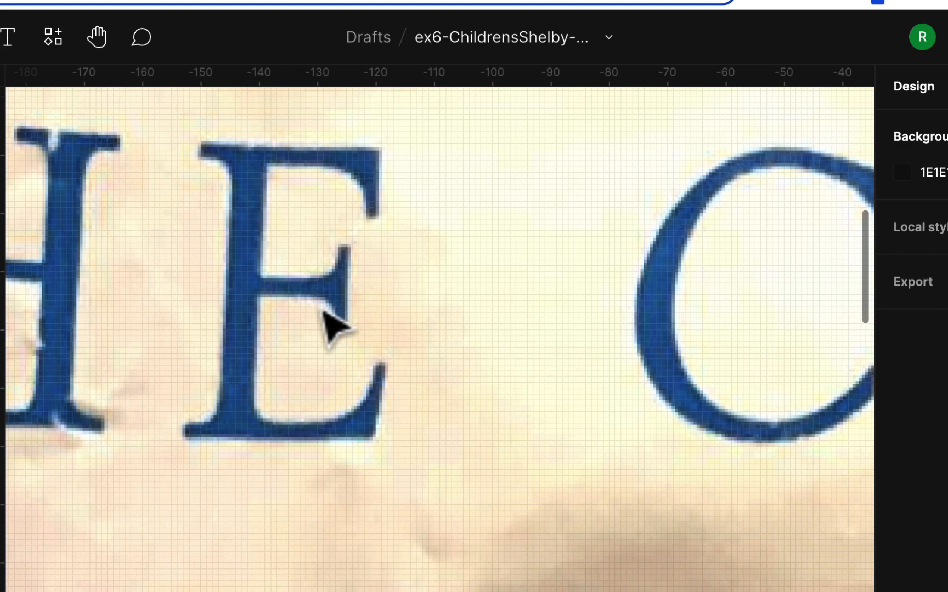
pyautogui.hscroll(5, 332, 307)
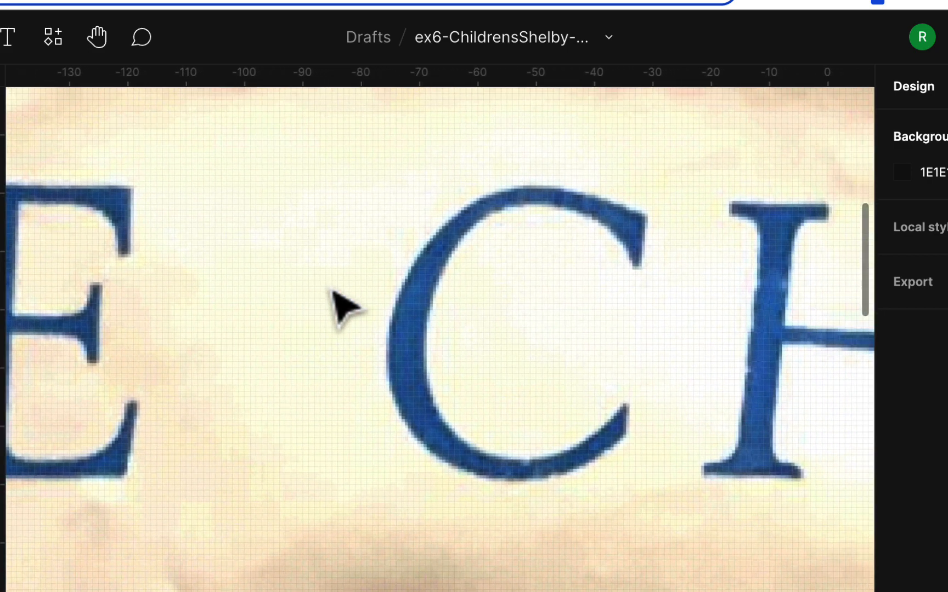
pyautogui.hscroll(3, 331, 308)
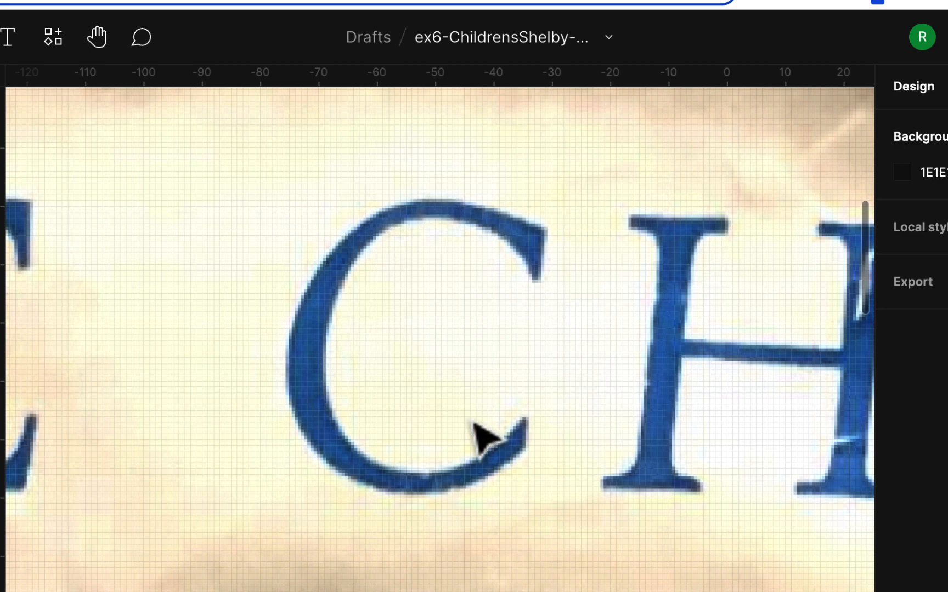
pyautogui.hscroll(5, 475, 425)
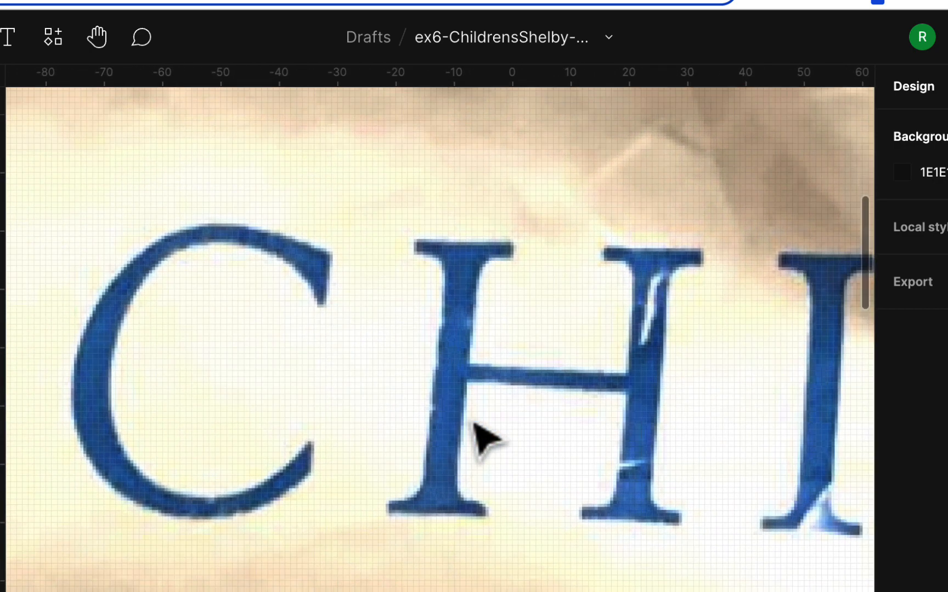
pyautogui.scroll(-2, 475, 425)
pyautogui.hscroll(2, 475, 425)
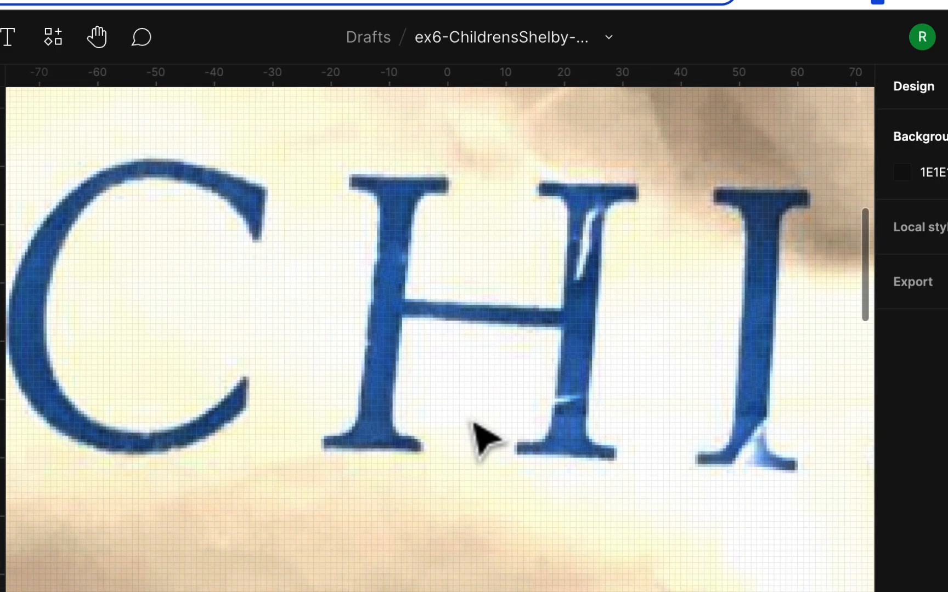
pyautogui.hscroll(6, 456, 318)
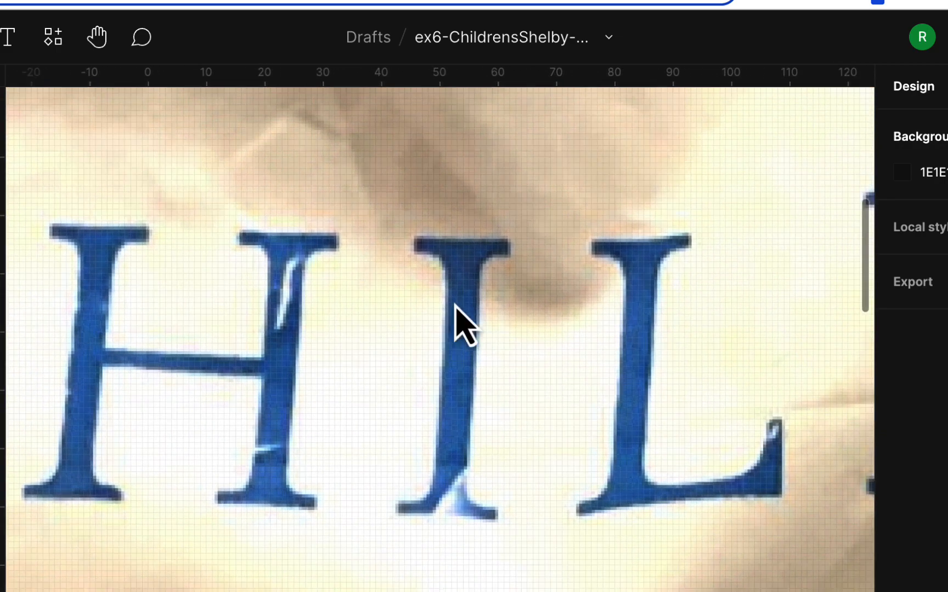
# Examine the large C and E of PLACE up close, following the stems, arms and serif corners
pyautogui.scroll(-3, 458, 315)
pyautogui.scroll(-10, 465, 325)
pyautogui.hscroll(20, 465, 324)
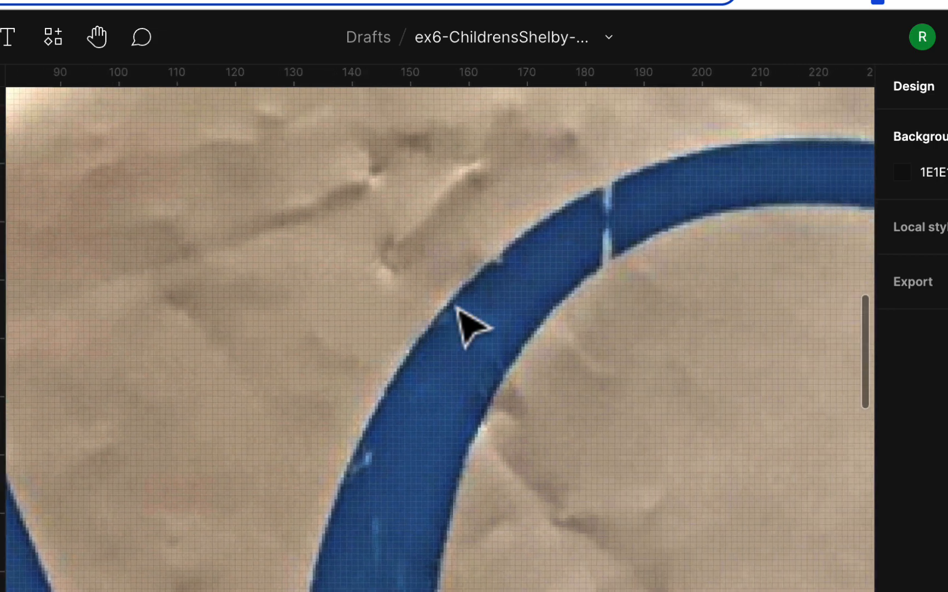
pyautogui.hscroll(6, 457, 308)
pyautogui.scroll(2, 457, 308)
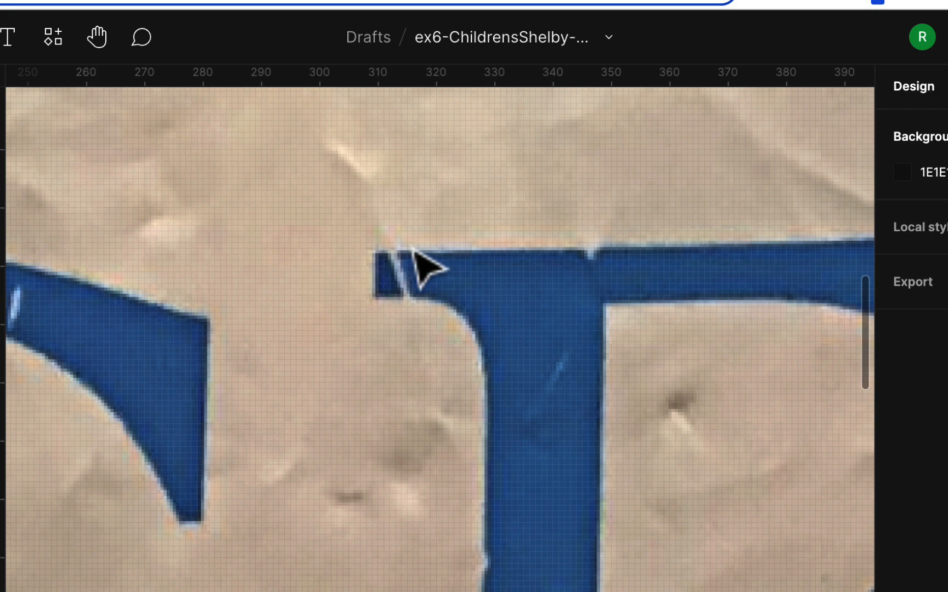
pyautogui.scroll(-5, 376, 309)
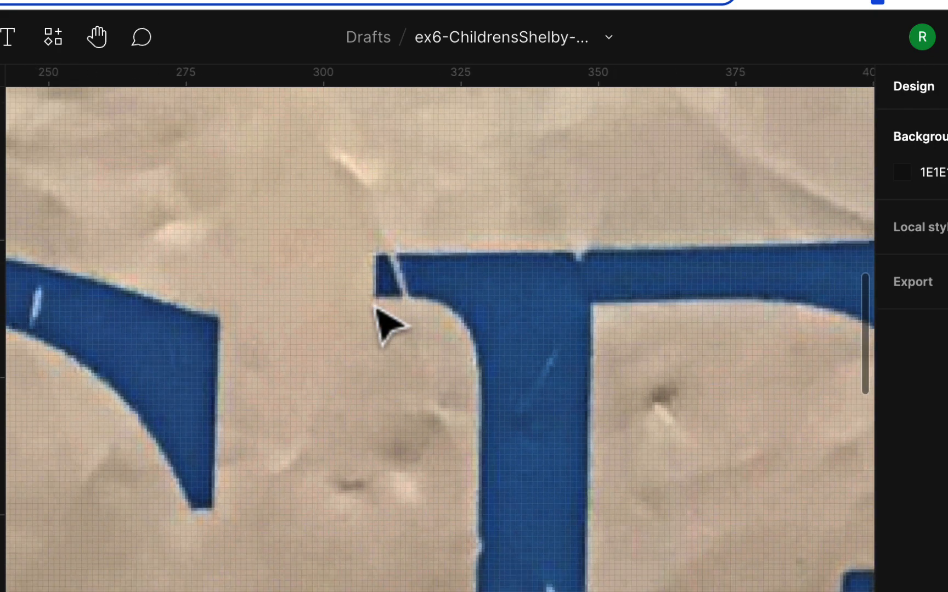
pyautogui.hscroll(5, 400, 367)
pyautogui.scroll(2, 401, 367)
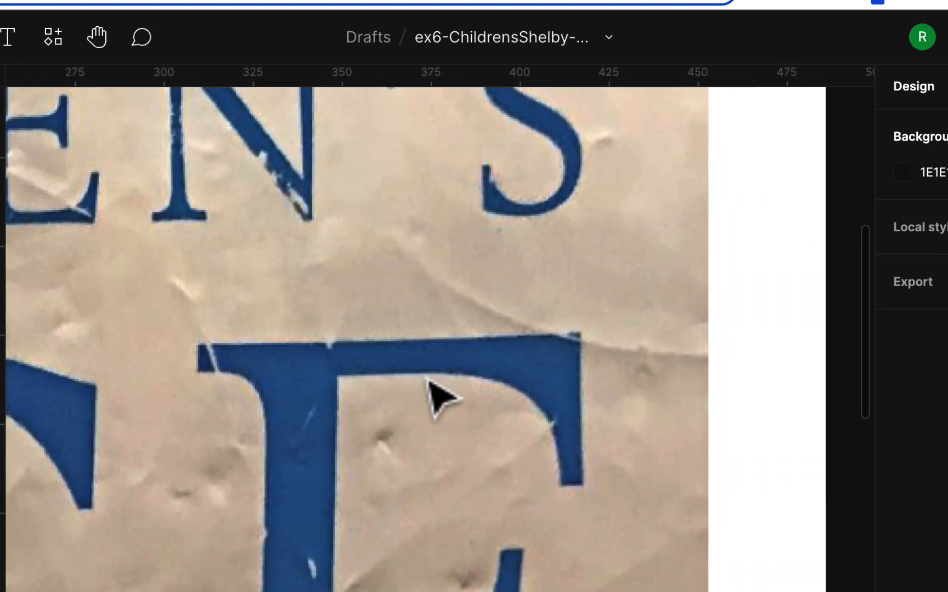
pyautogui.scroll(-5, 429, 383)
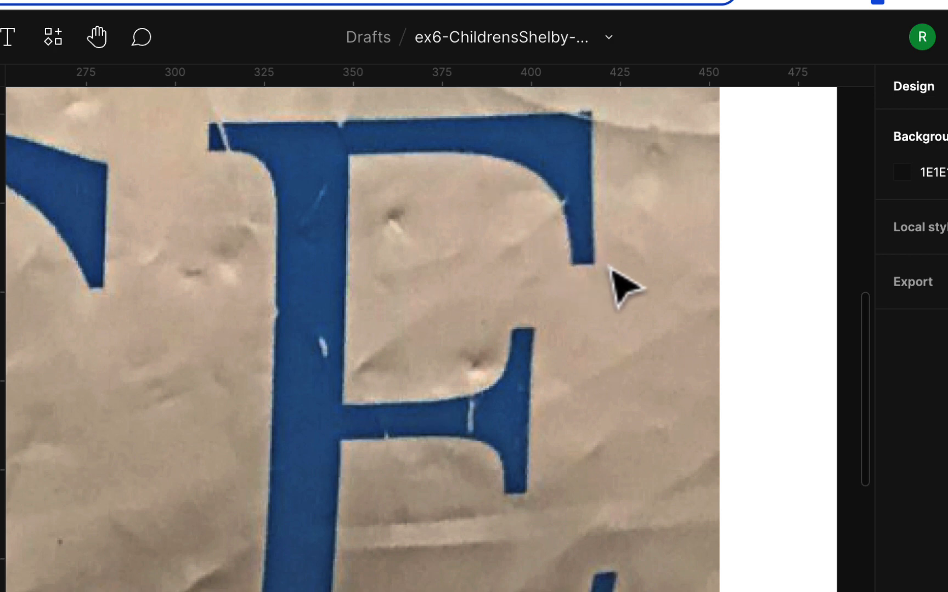
pyautogui.scroll(-5, 625, 286)
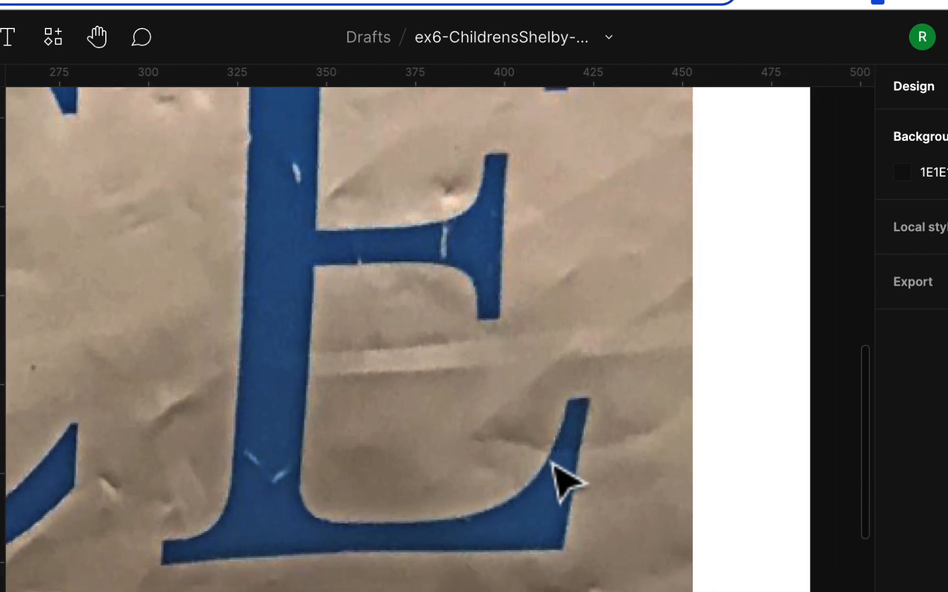
pyautogui.scroll(5, 557, 455)
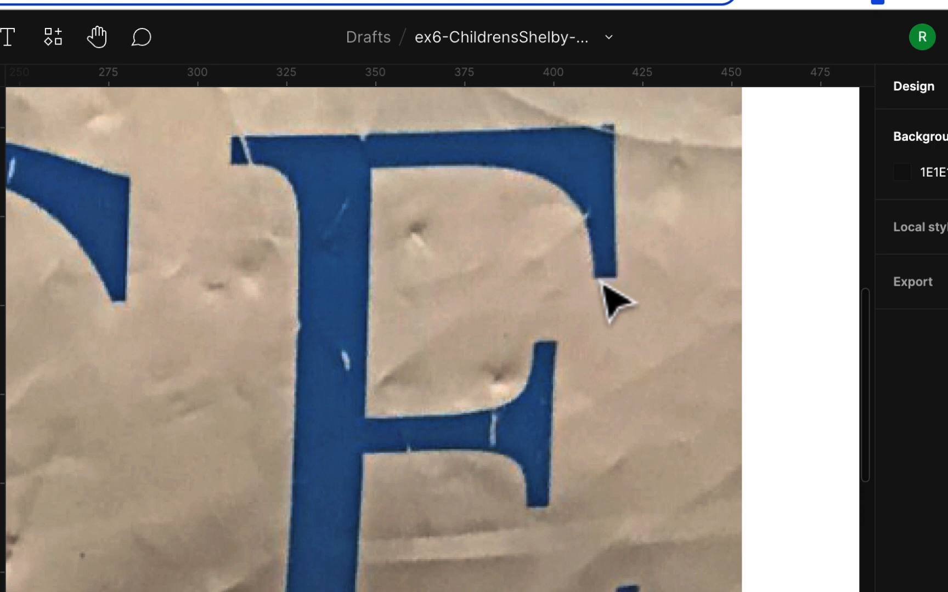
pyautogui.scroll(-4, 642, 561)
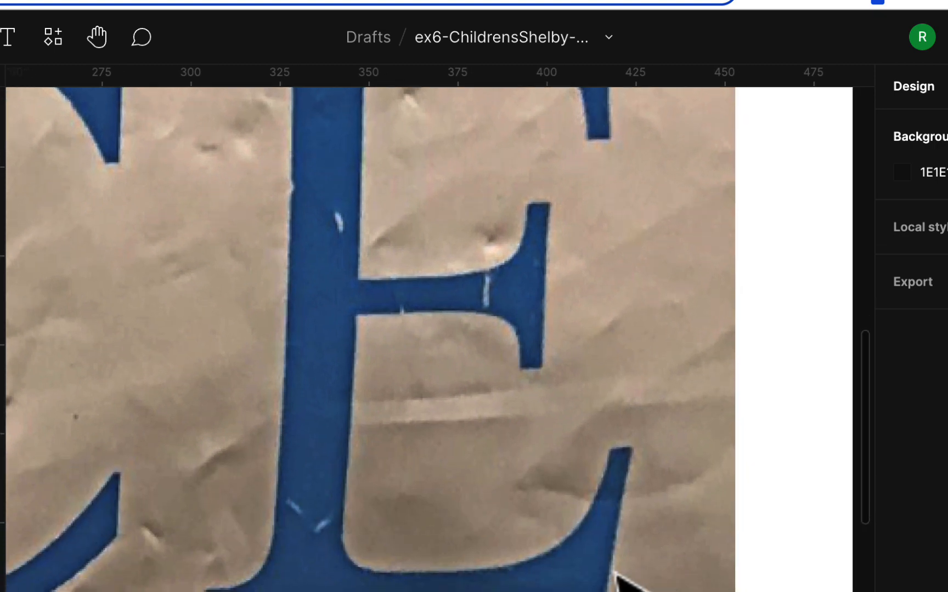
pyautogui.scroll(3, 371, 569)
pyautogui.hscroll(-5, 371, 569)
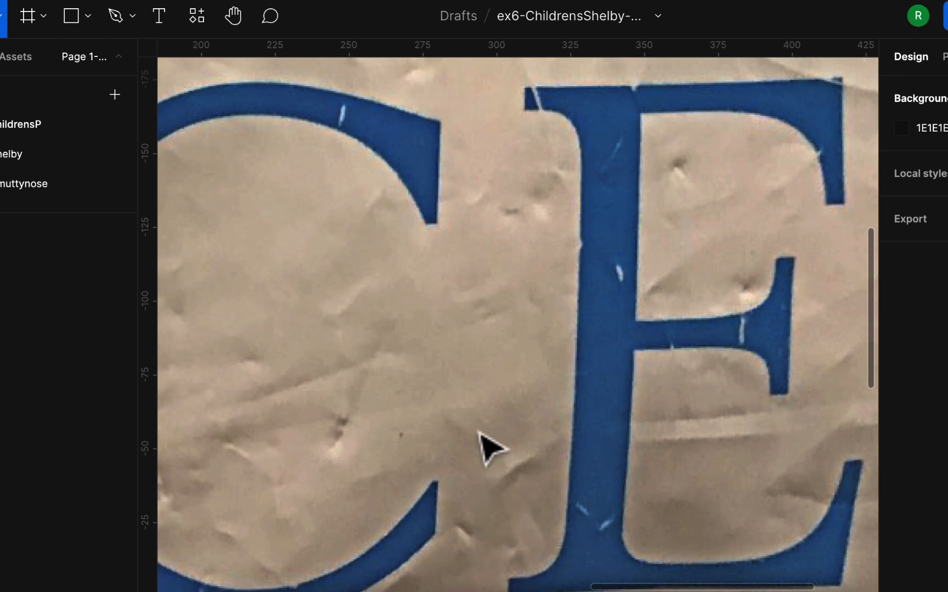
# Examine the large A and C of PLACE, and the letter shapes of D, R and E in CHILDREN'S
pyautogui.hscroll(-10, 483, 455)
pyautogui.scroll(-2, 482, 448)
pyautogui.scroll(6, 482, 461)
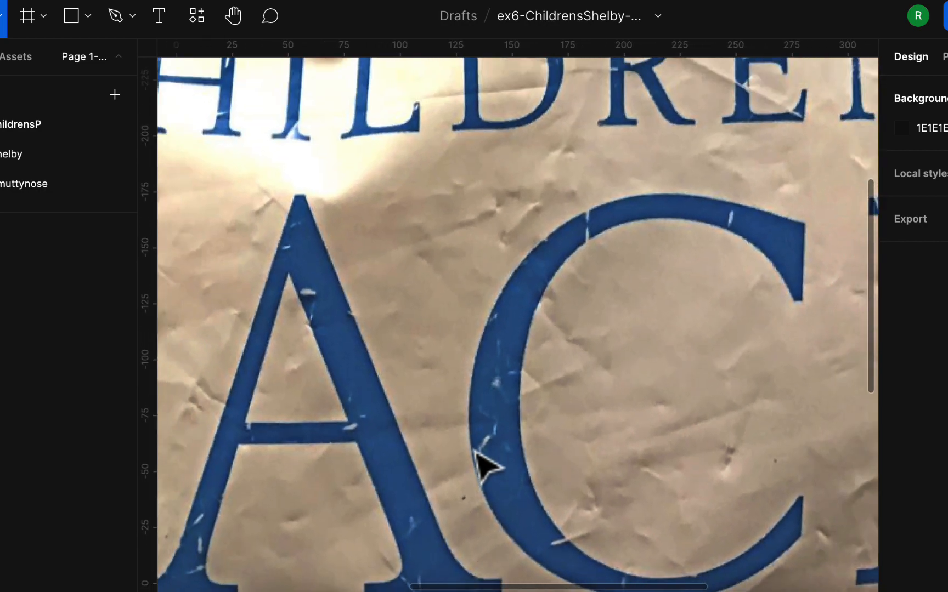
pyautogui.scroll(1, 466, 433)
pyautogui.hscroll(1, 466, 434)
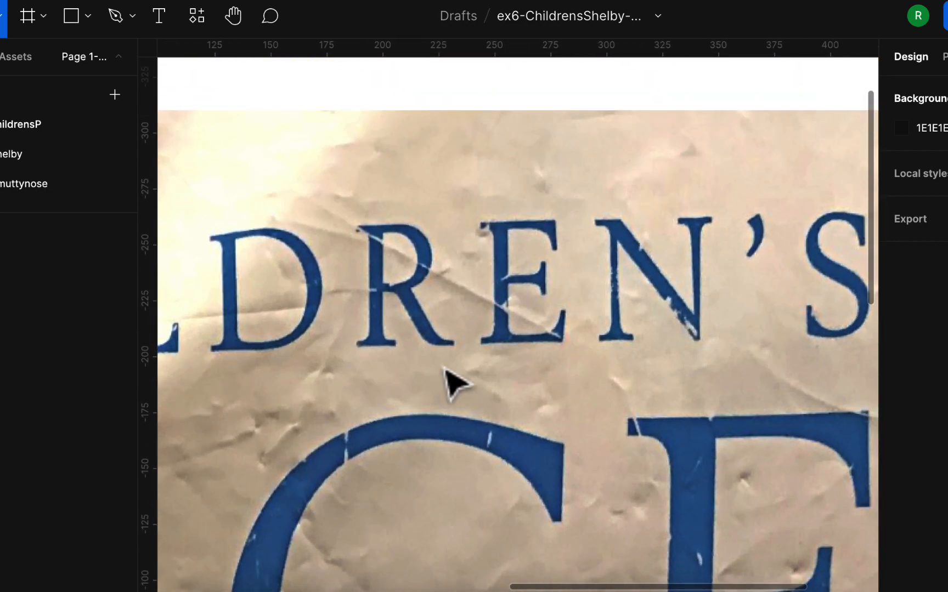
pyautogui.scroll(5, 439, 364)
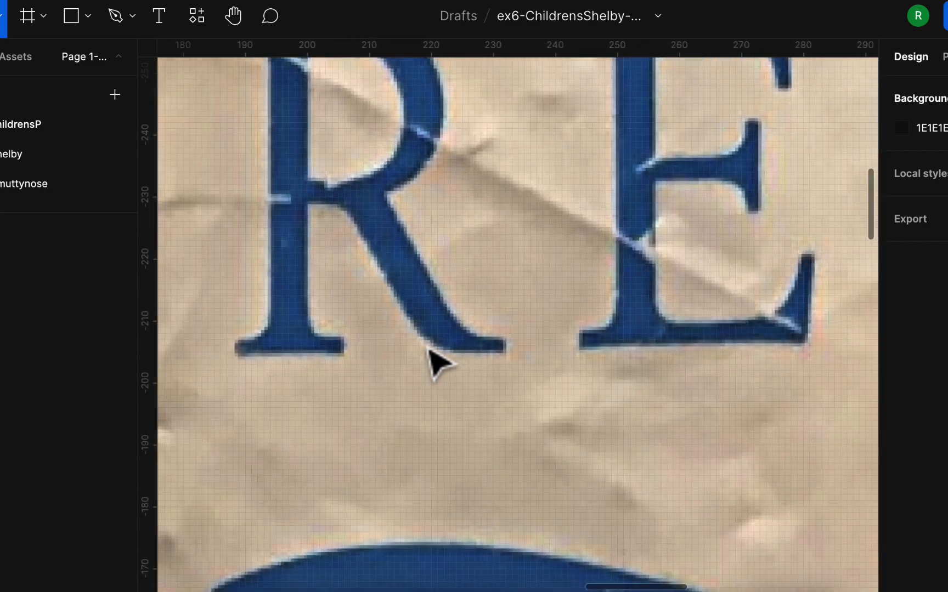
pyautogui.scroll(4, 499, 275)
pyautogui.hscroll(-1, 499, 274)
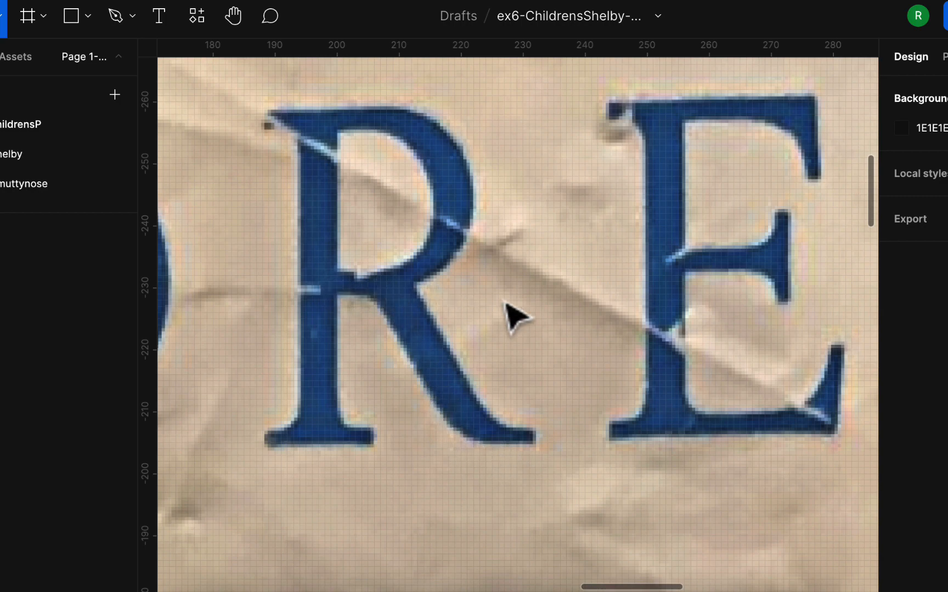
pyautogui.hscroll(5, 529, 317)
pyautogui.scroll(2, 530, 316)
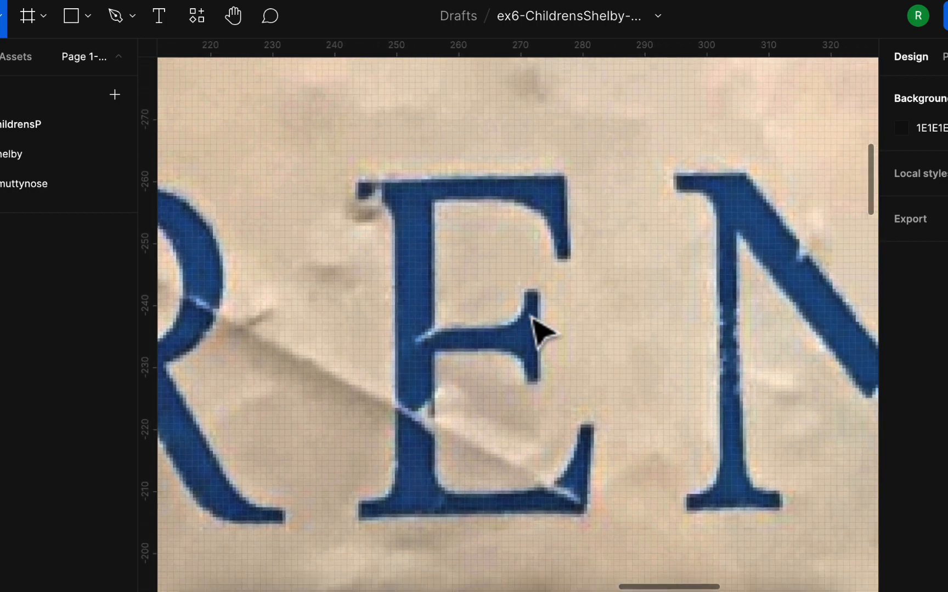
pyautogui.hscroll(-2, 605, 317)
pyautogui.scroll(1, 605, 316)
pyautogui.hscroll(-5, 605, 318)
pyautogui.scroll(2, 605, 319)
pyautogui.scroll(-3, 605, 319)
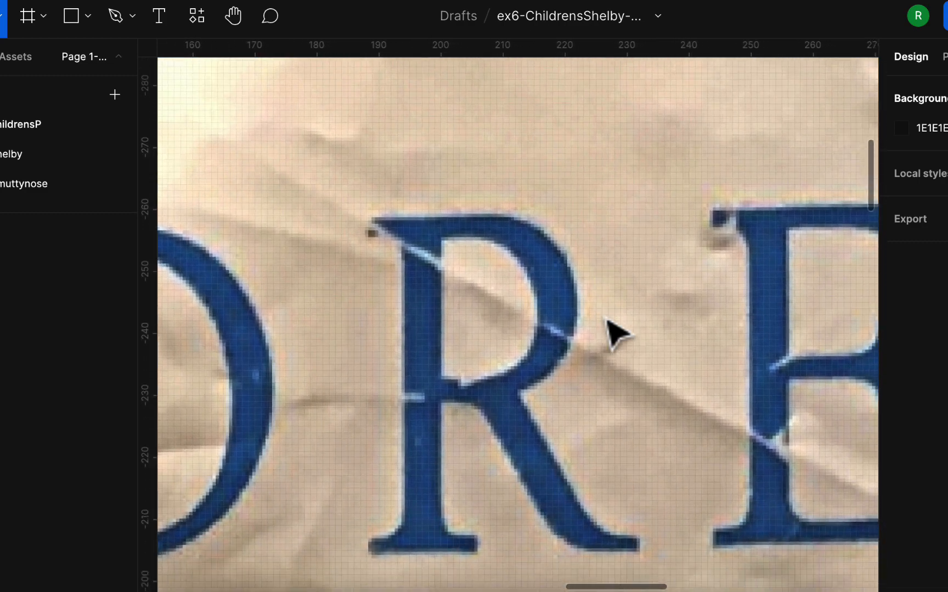
pyautogui.hscroll(5, 605, 318)
pyautogui.hscroll(5, 617, 332)
pyautogui.hscroll(-10, 613, 271)
pyautogui.scroll(3, 613, 271)
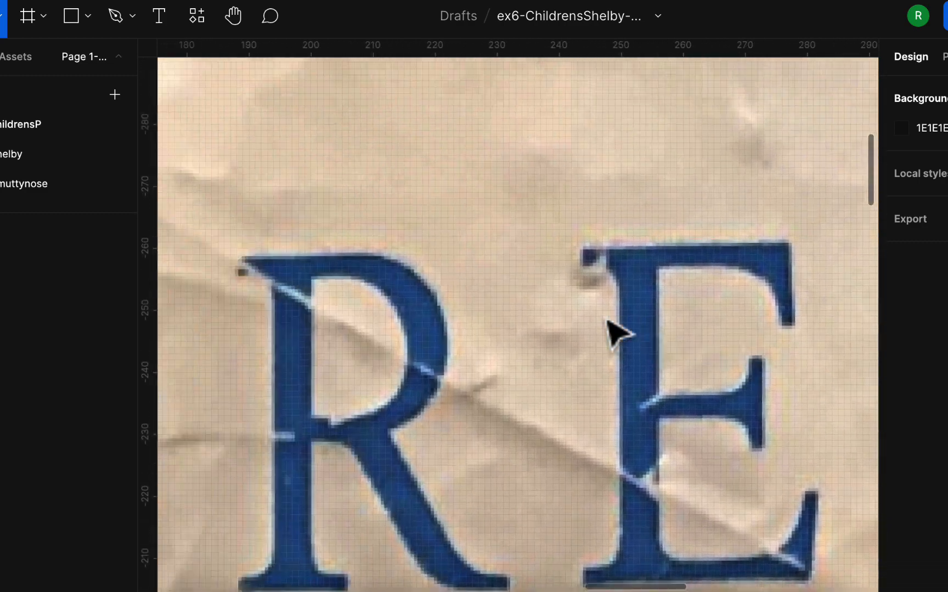
pyautogui.scroll(-3, 546, 271)
pyautogui.hscroll(-5, 553, 302)
pyautogui.hscroll(-2, 554, 304)
pyautogui.scroll(-2, 554, 305)
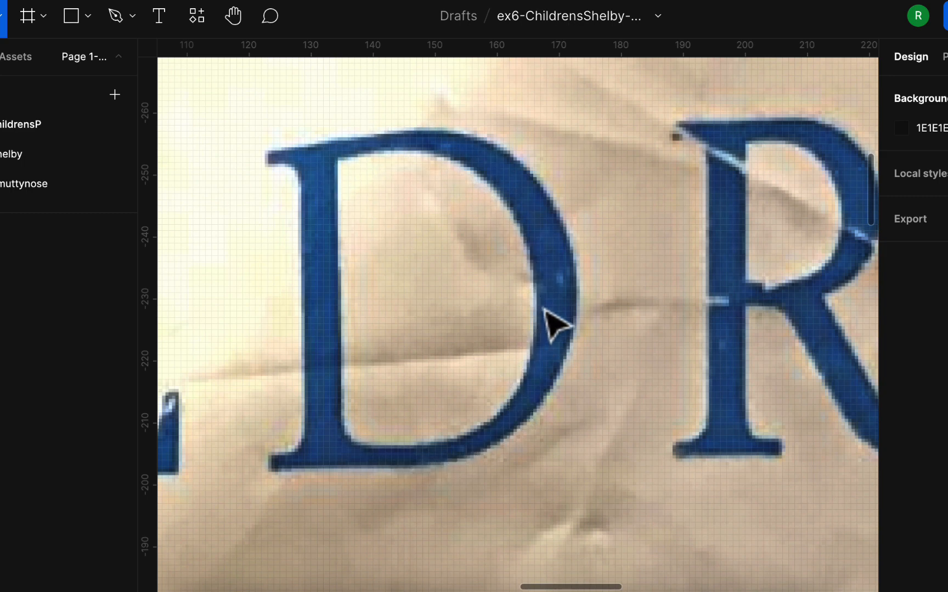
# Examine the D, L, I and H of CHILDREN'S up close, comparing their stems and serifs
pyautogui.hscroll(-5, 455, 440)
pyautogui.scroll(3, 454, 440)
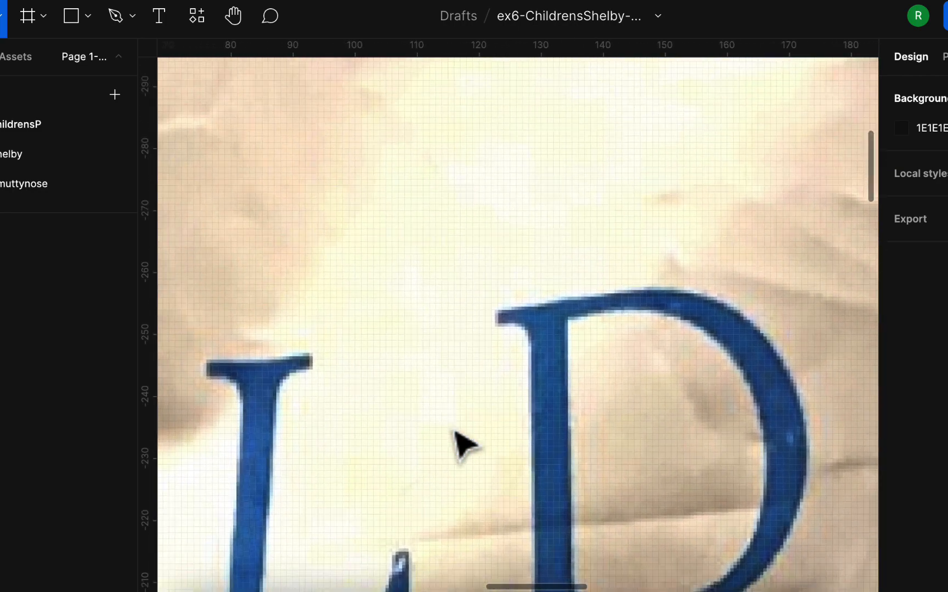
pyautogui.scroll(-3, 454, 440)
pyautogui.hscroll(-5, 455, 440)
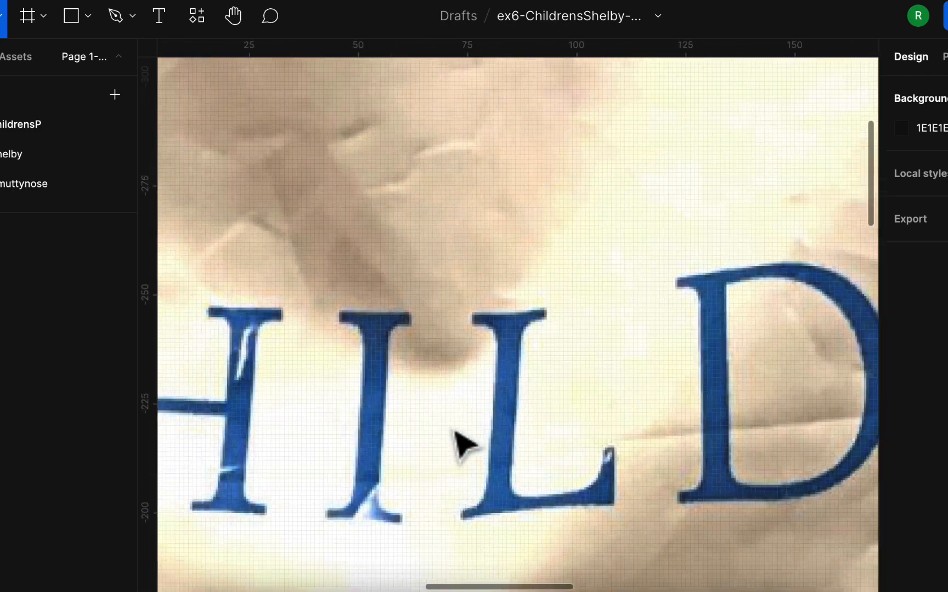
pyautogui.scroll(-3, 455, 433)
pyautogui.scroll(-3, 459, 444)
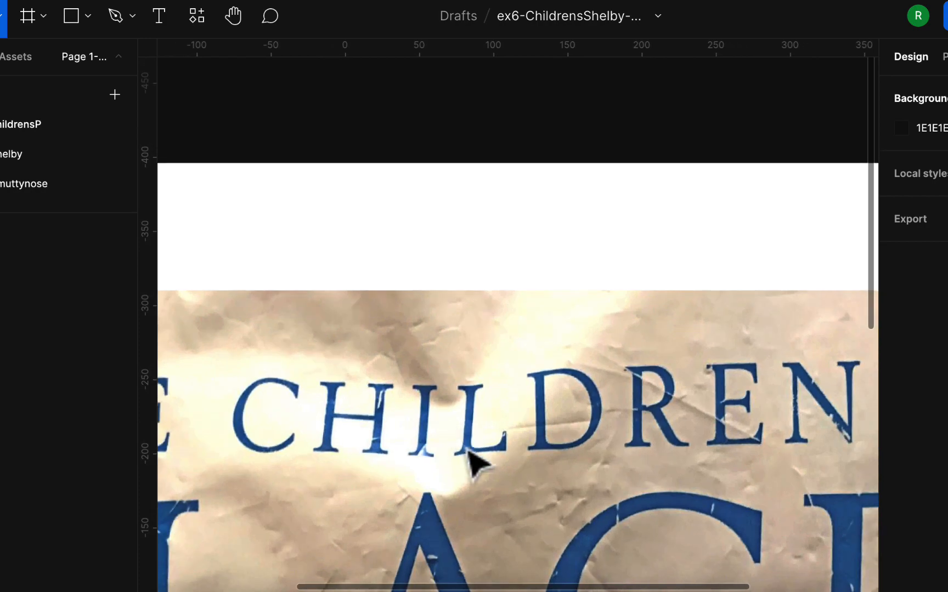
# Examine the large L, A, C and E of PLACE together with the CHILDREN'S line above them
pyautogui.scroll(-5, 469, 455)
pyautogui.hscroll(-3, 466, 467)
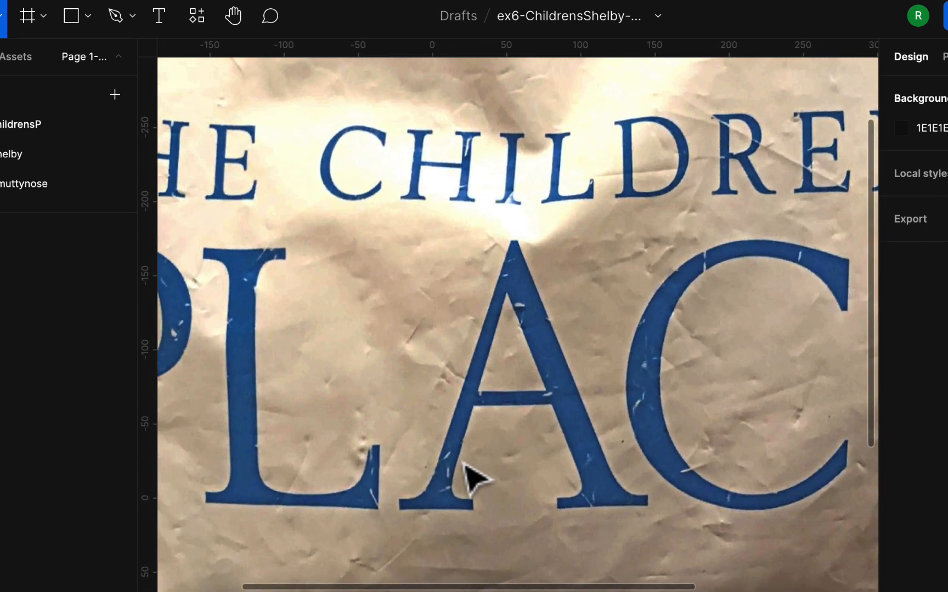
pyautogui.hscroll(-2, 466, 477)
pyautogui.scroll(1, 395, 461)
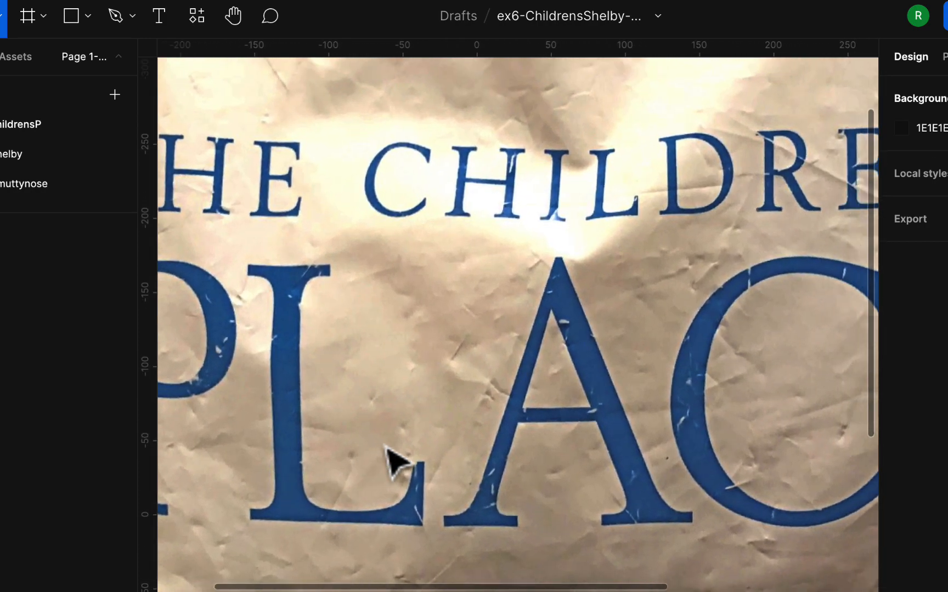
pyautogui.hscroll(3, 393, 461)
pyautogui.scroll(-2, 396, 461)
pyautogui.hscroll(2, 501, 423)
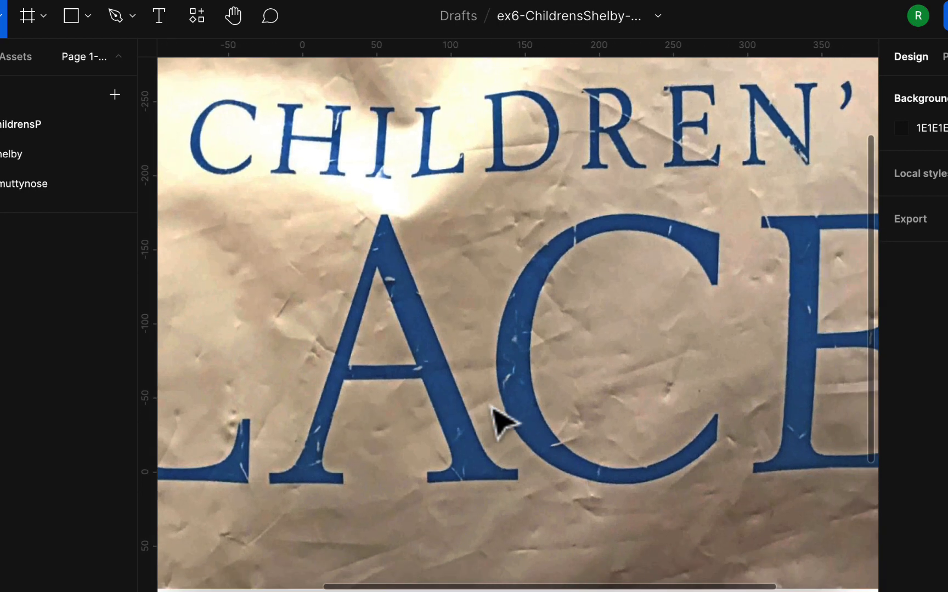
pyautogui.hscroll(1, 489, 407)
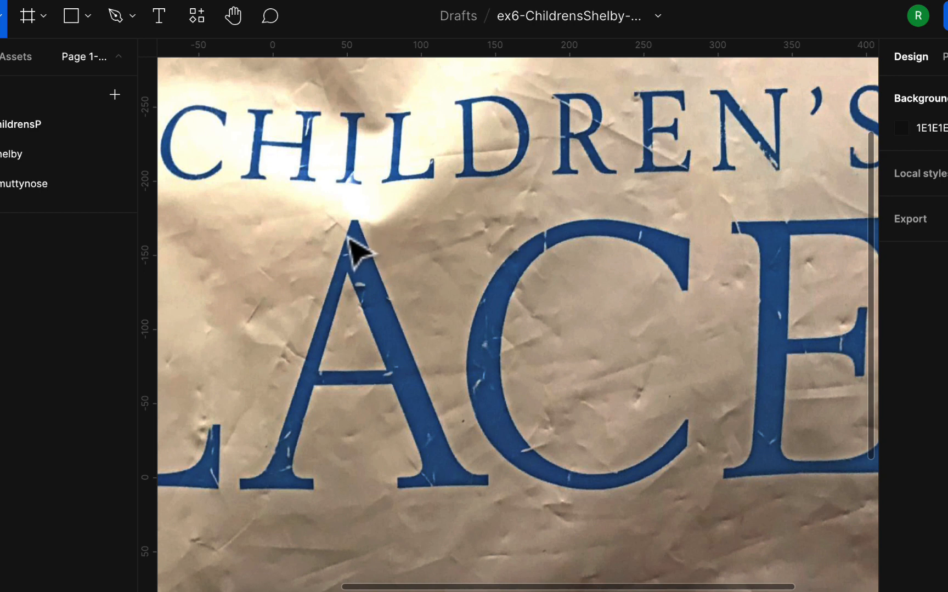
pyautogui.scroll(-2, 372, 255)
pyautogui.hscroll(1, 372, 255)
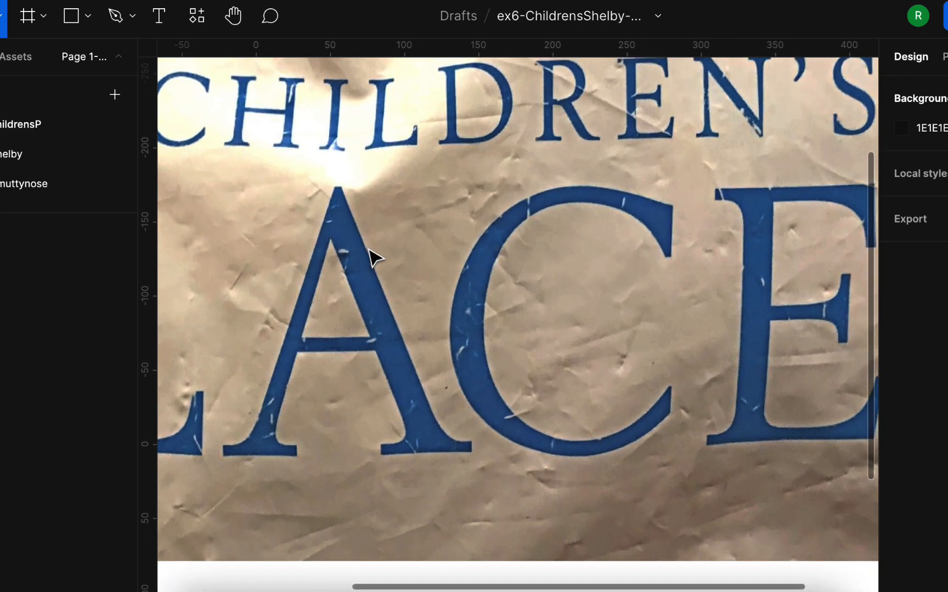
pyautogui.hscroll(5, 433, 283)
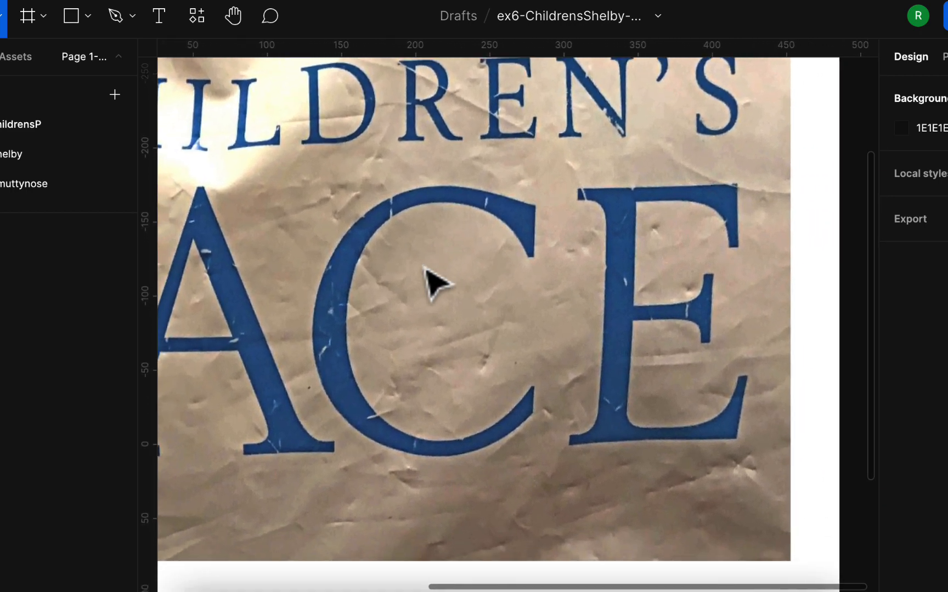
# Study the apex, crossbar and foot serifs of the large A in PLACE against the neighbouring L and C
pyautogui.hscroll(-4, 433, 282)
pyautogui.scroll(1, 433, 283)
pyautogui.hscroll(-1, 433, 282)
pyautogui.hscroll(-5, 433, 283)
pyautogui.scroll(-1, 434, 283)
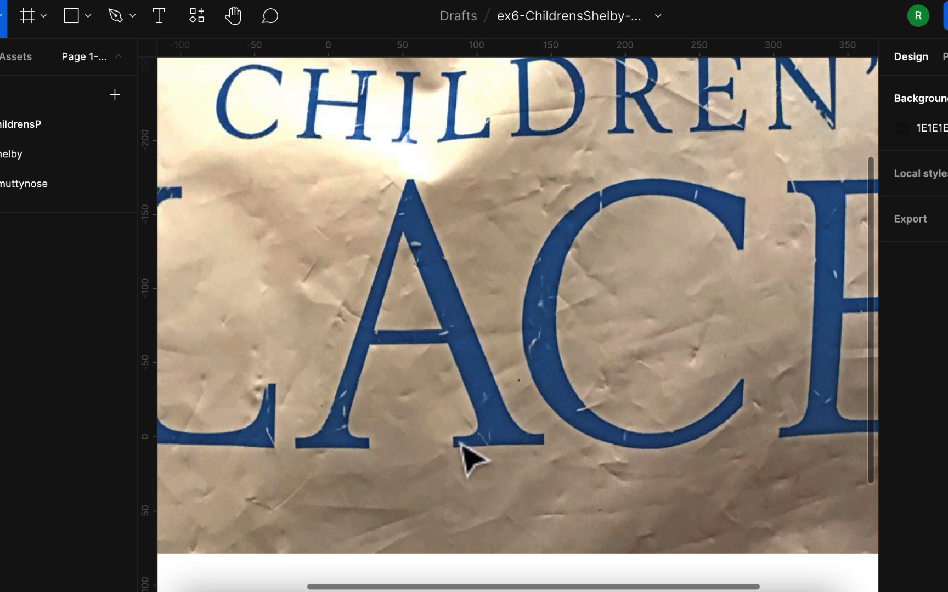
pyautogui.hscroll(-6, 454, 393)
pyautogui.scroll(2, 455, 393)
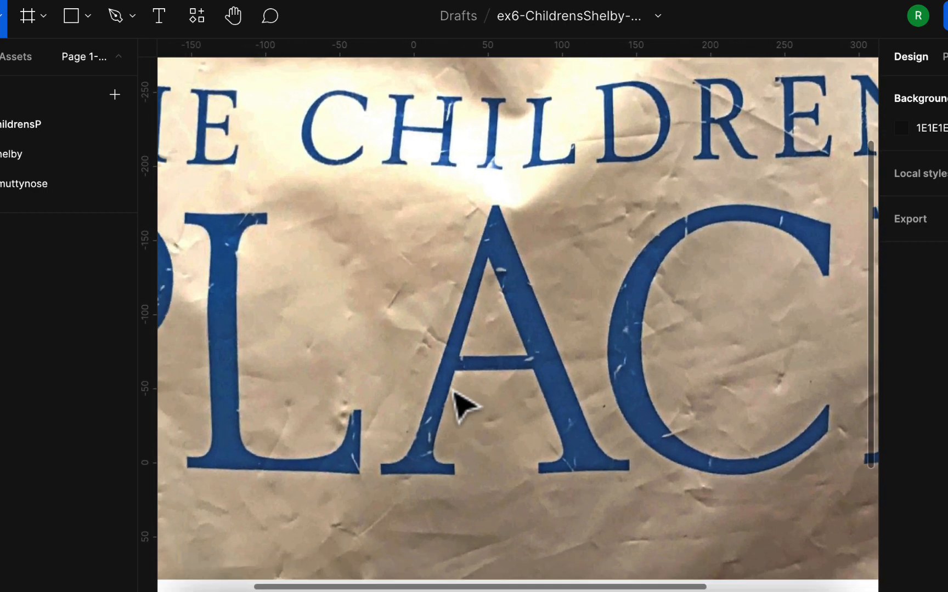
pyautogui.scroll(-3, 454, 393)
pyautogui.hscroll(-2, 455, 392)
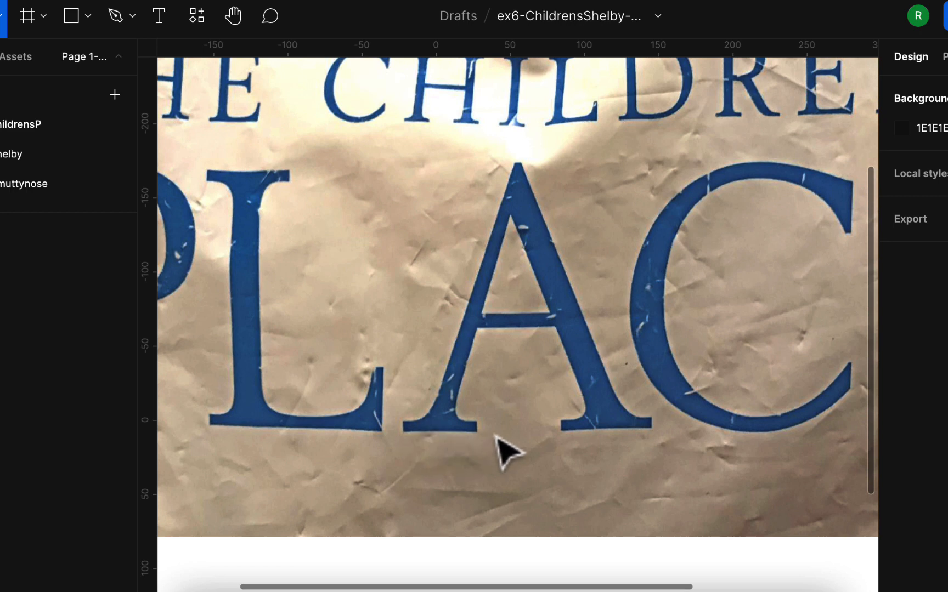
pyautogui.hscroll(3, 669, 436)
pyautogui.scroll(2, 670, 436)
pyautogui.hscroll(5, 669, 436)
pyautogui.scroll(3, 669, 436)
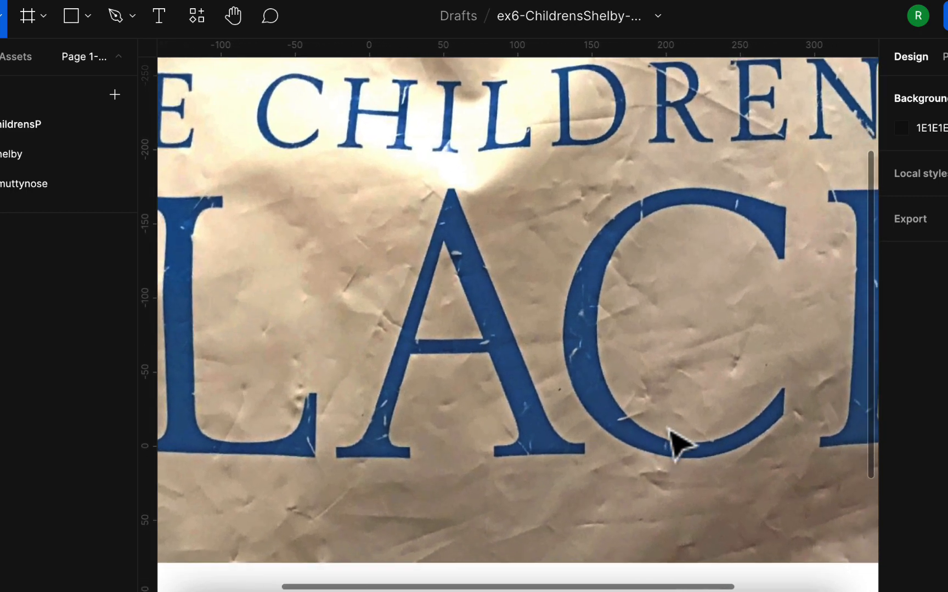
pyautogui.scroll(-2, 669, 436)
pyautogui.hscroll(-1, 669, 436)
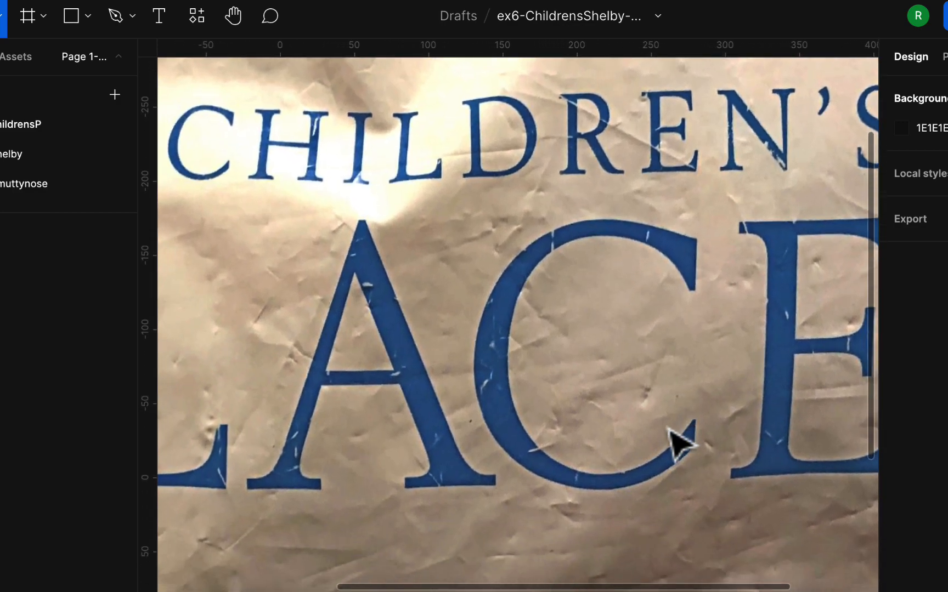
# Search the web for google fonts in a new browser tab, open the Google Fonts site and dismiss its selected families list
pyautogui.press('super+t')
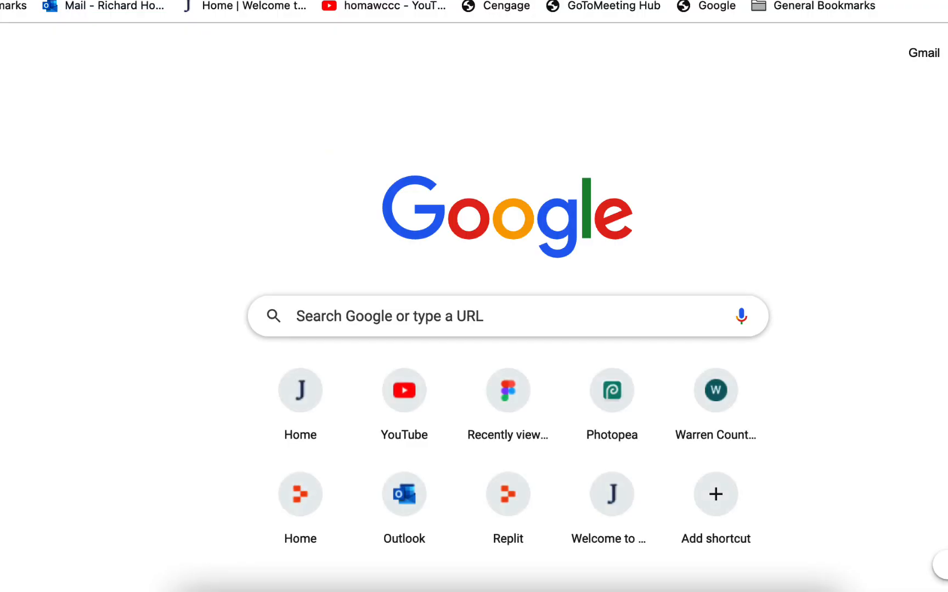
pyautogui.write('gooog')
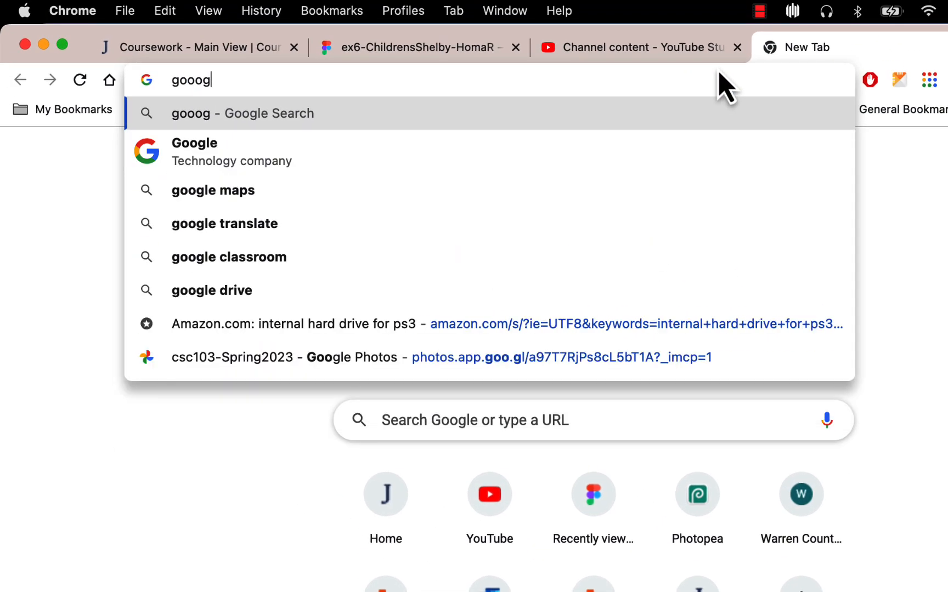
pyautogui.press('BackSpace')
pyautogui.press('BackSpace')
pyautogui.write('gle fonts')
pyautogui.press('Return')
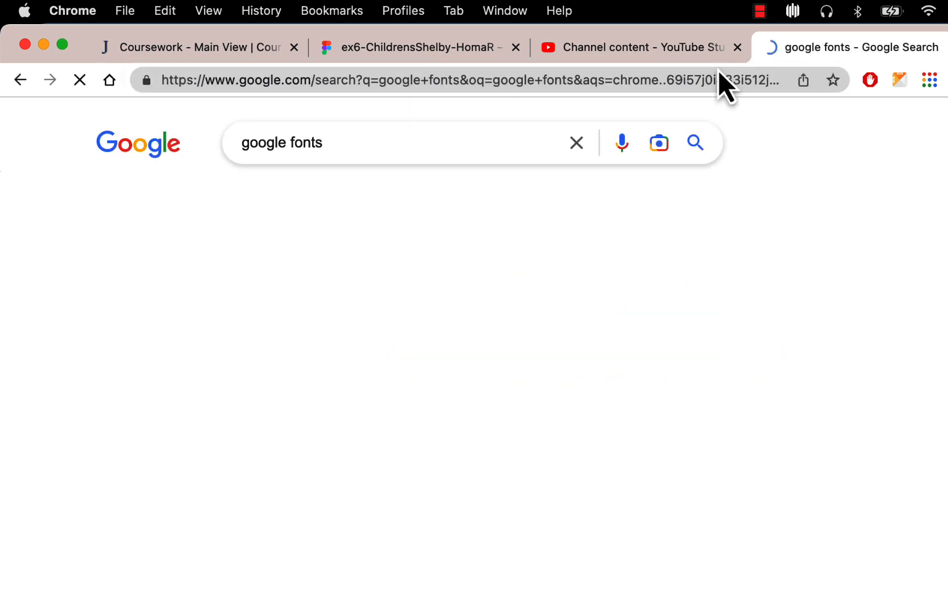
pyautogui.click(197, 303)
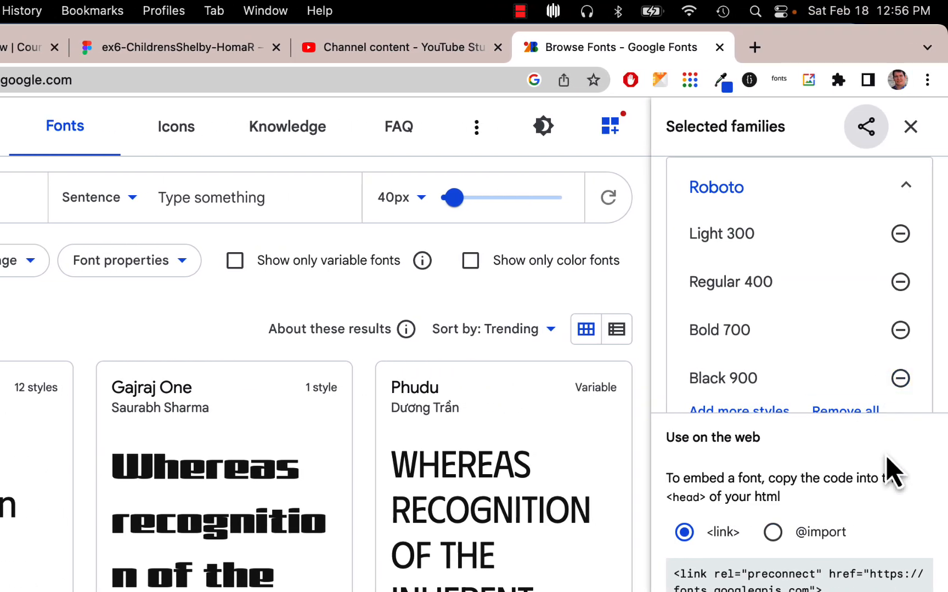
pyautogui.click(910, 130)
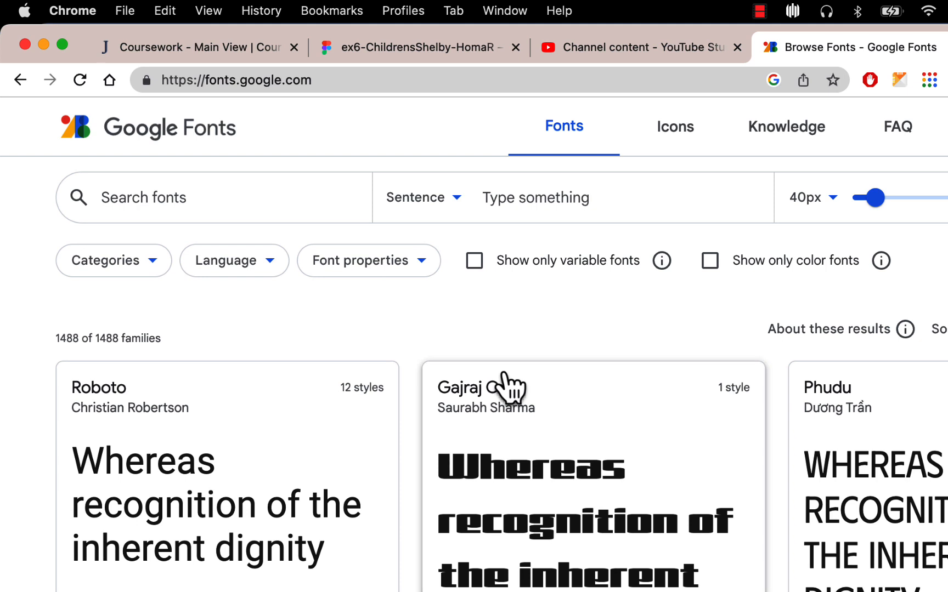
# Filter the font categories to Serif only, excluding Sans Serif, Display, Handwriting and Monospace
pyautogui.click(155, 264)
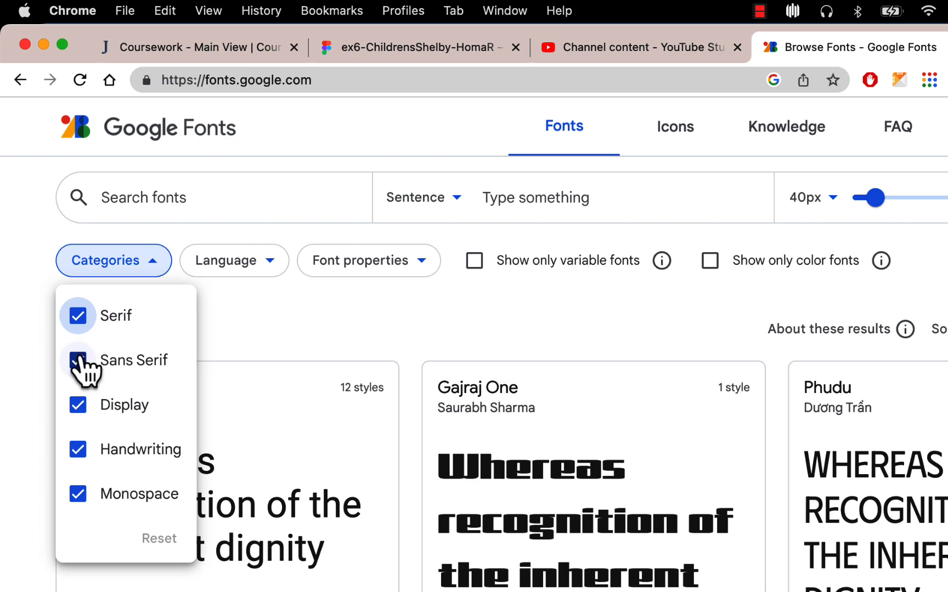
pyautogui.click(82, 363)
pyautogui.click(80, 407)
pyautogui.click(78, 451)
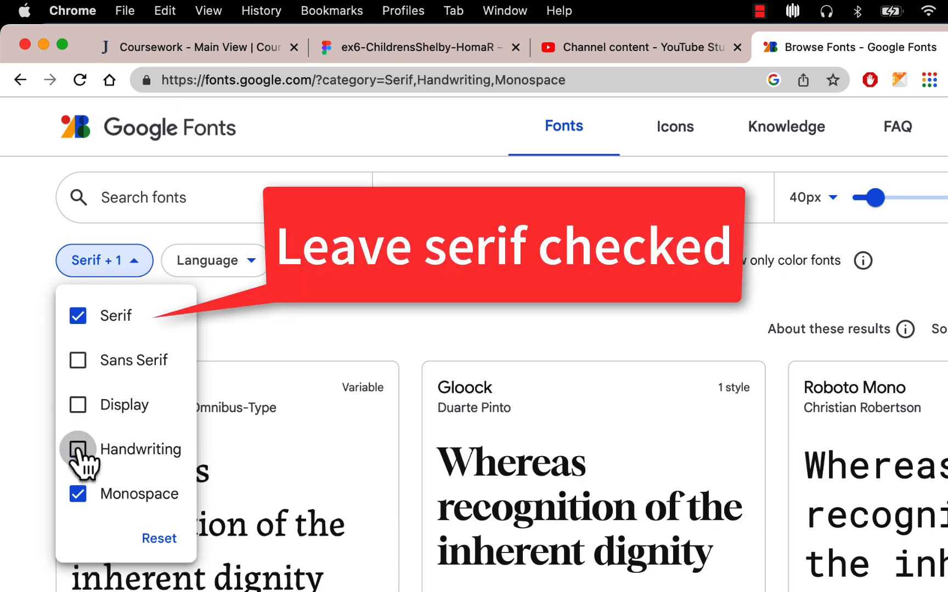
pyautogui.click(78, 496)
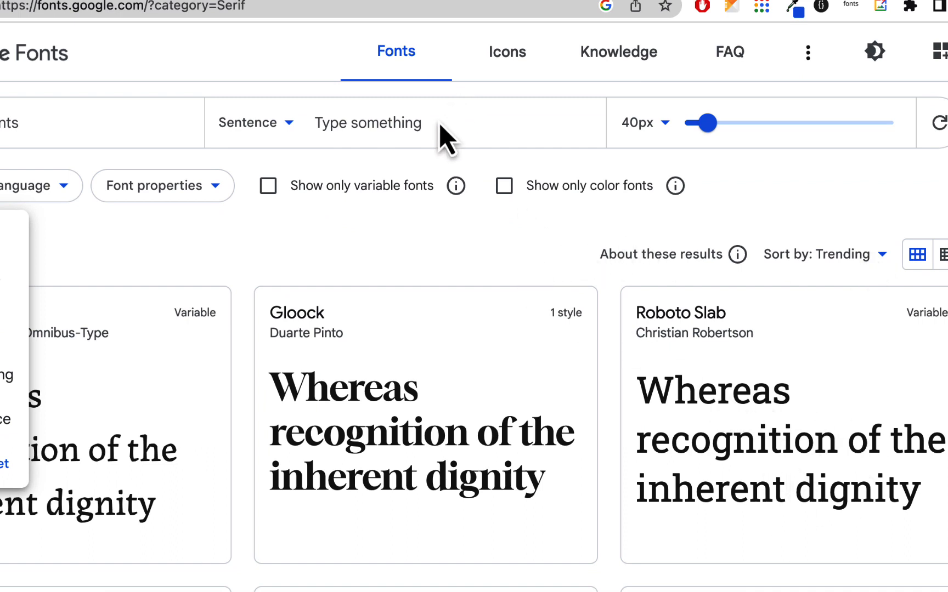
# Check the lettering in the Figma photo, then set the Google Fonts preview text to CRPASEL
pyautogui.click(289, 0)
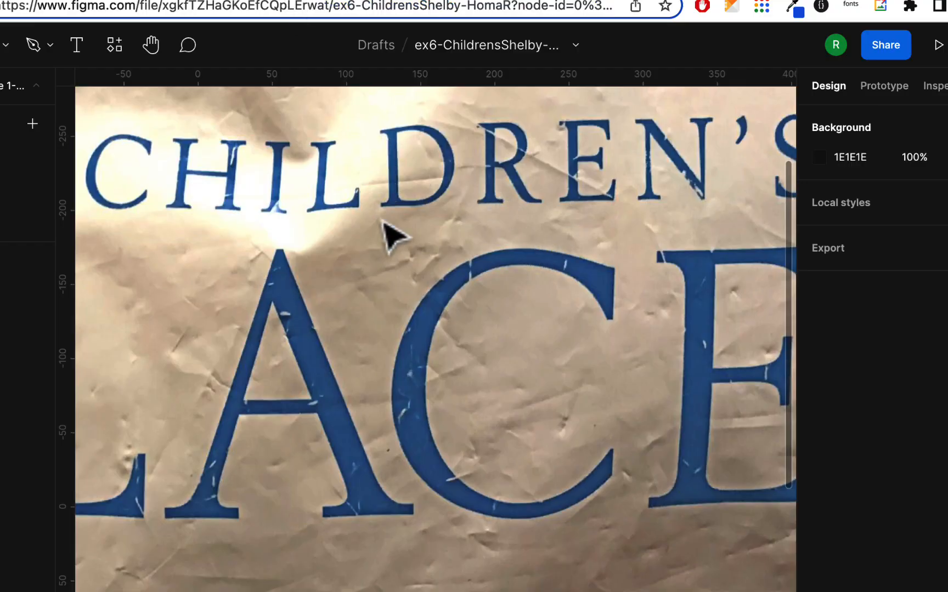
pyautogui.click(439, 1)
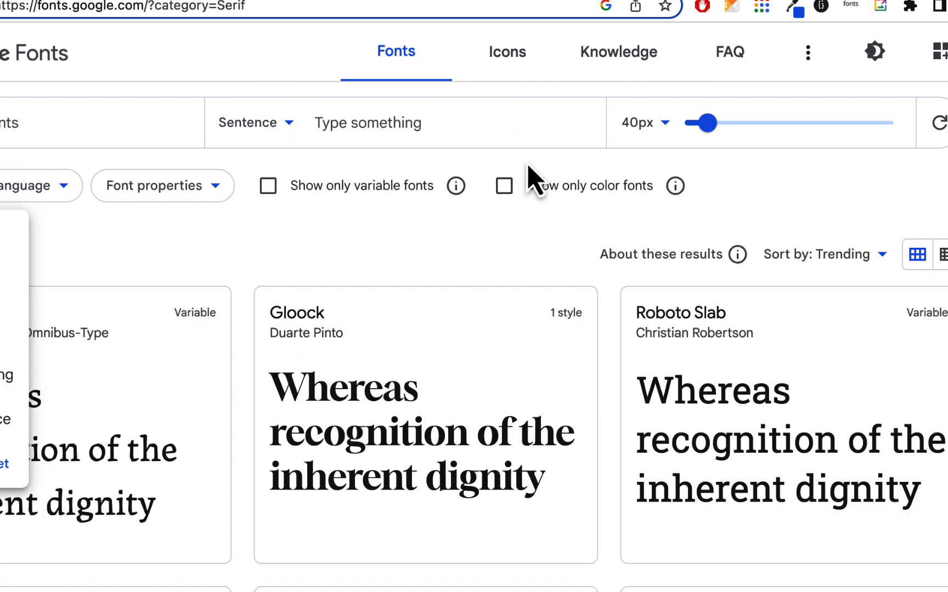
pyautogui.click(421, 117)
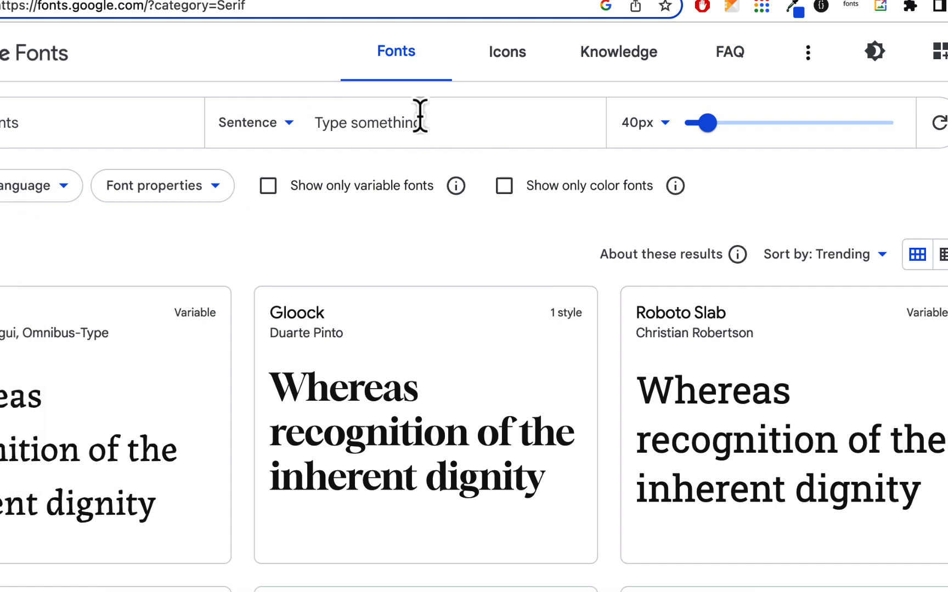
pyautogui.click(411, 125)
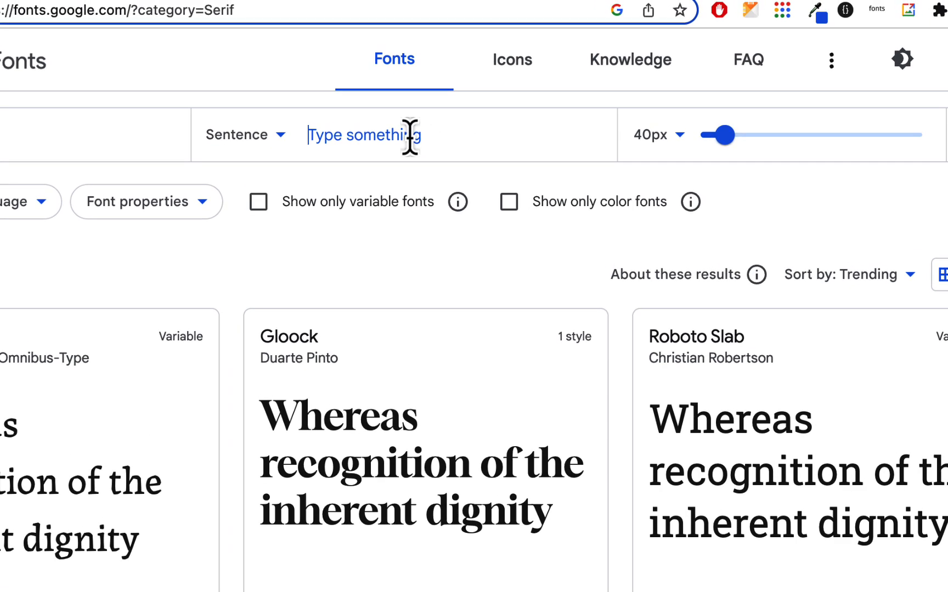
pyautogui.write('C')
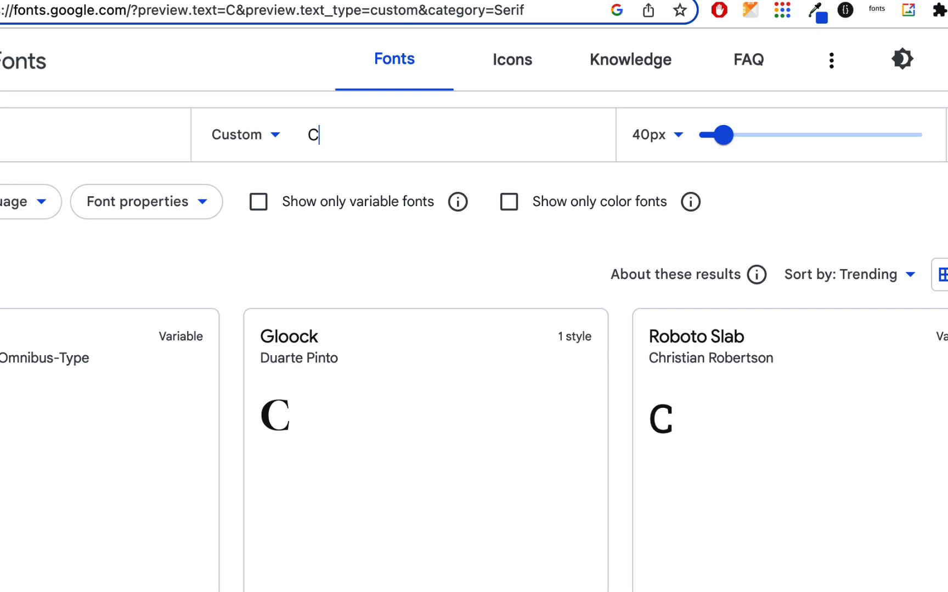
pyautogui.write('RPA')
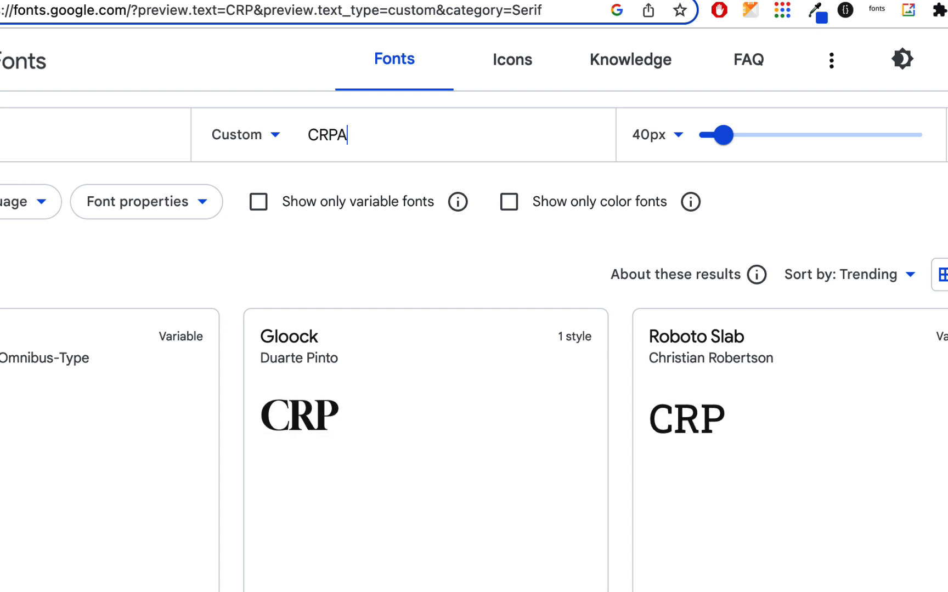
pyautogui.write('S')
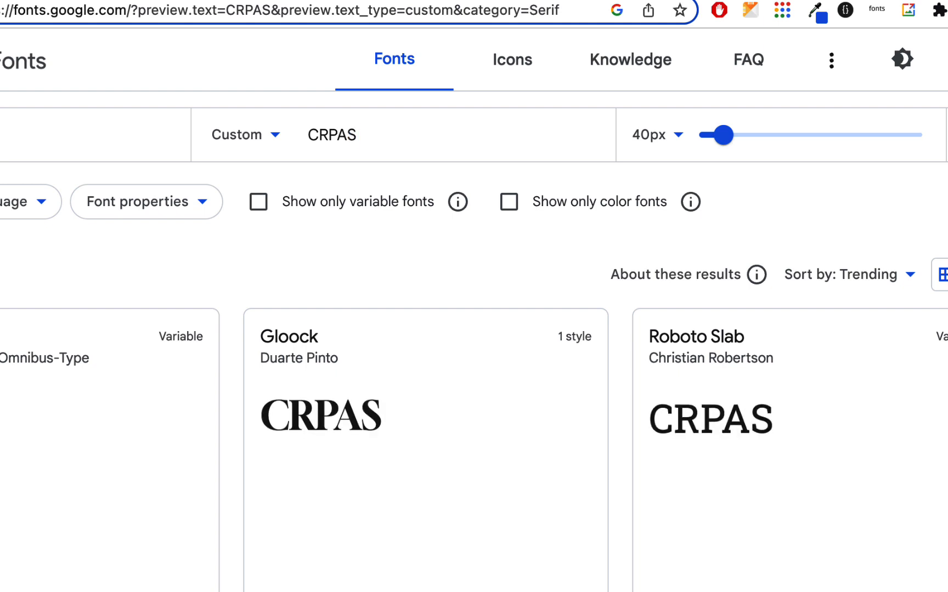
pyautogui.write('EL')
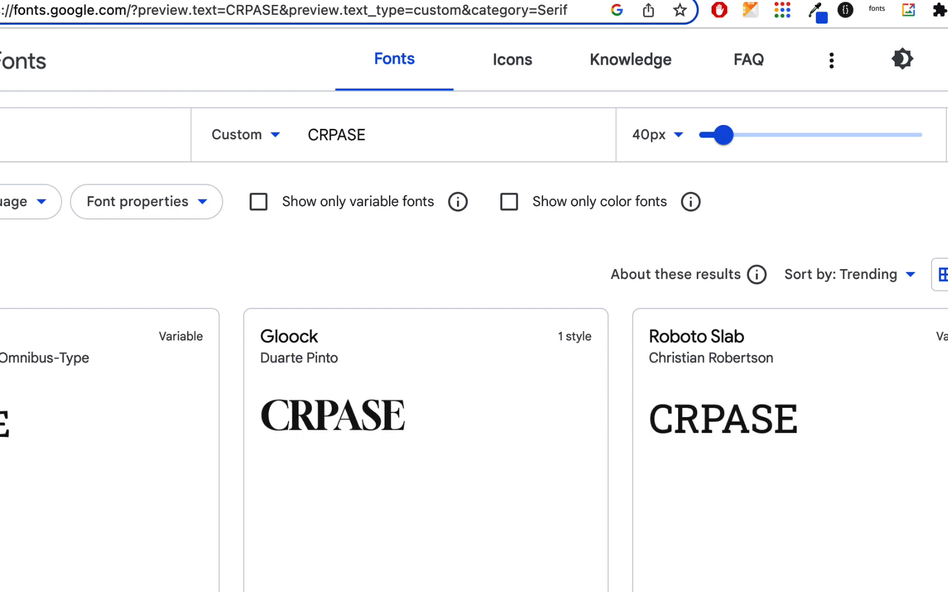
# Switch back to the Figma photo and examine the S and apostrophe of CHILDREN'S up close
pyautogui.click(280, 0)
pyautogui.hscroll(-8, 412, 314)
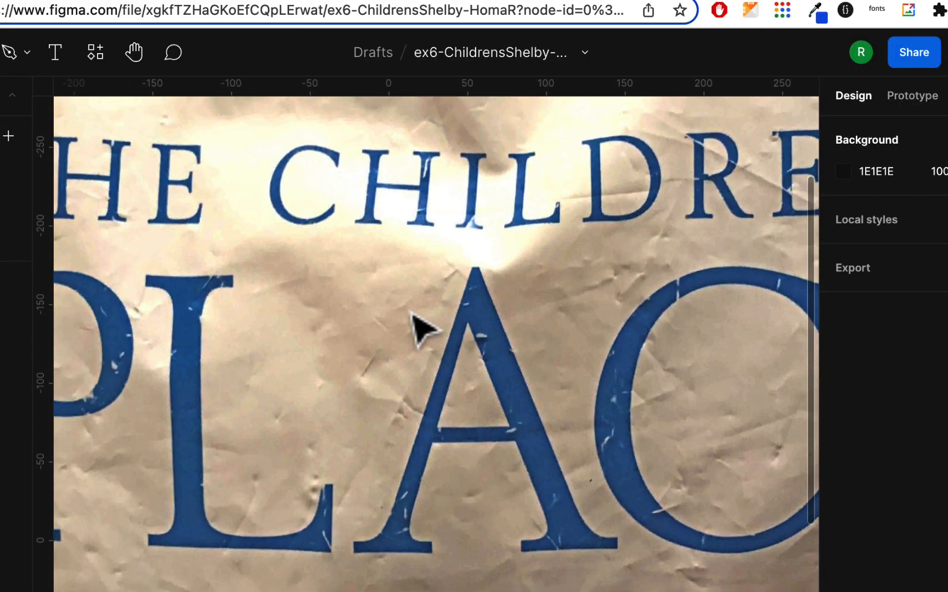
pyautogui.hscroll(15, 412, 314)
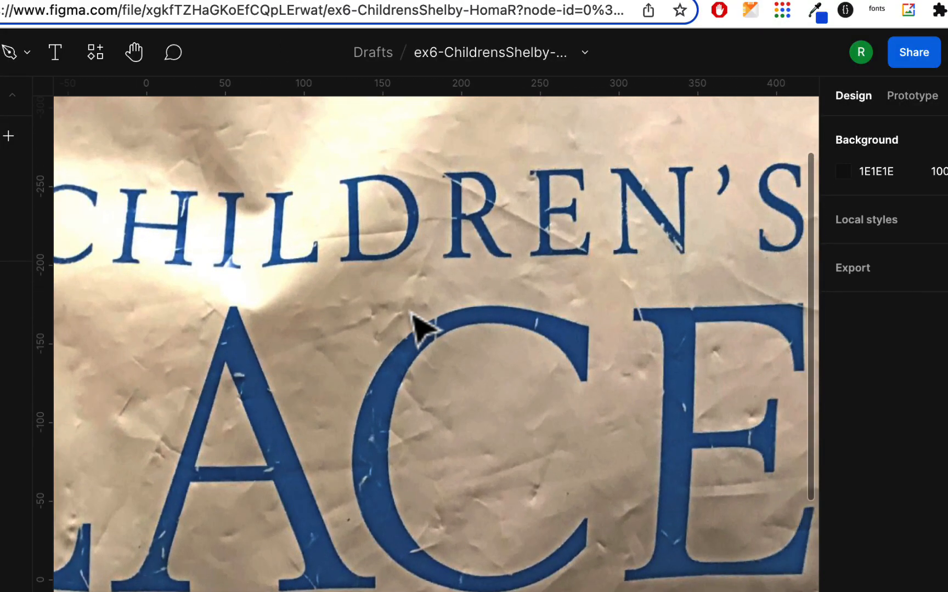
pyautogui.hscroll(2, 423, 329)
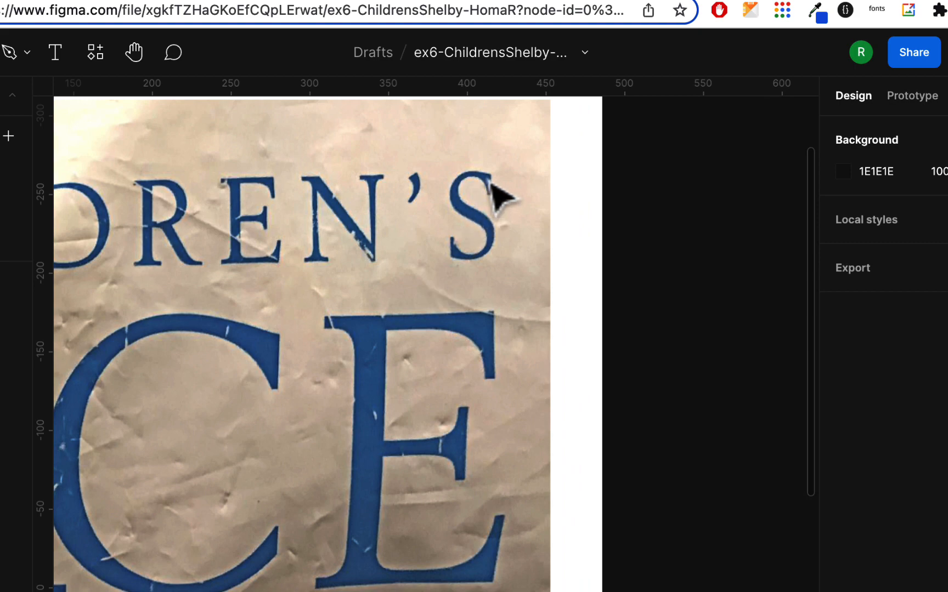
pyautogui.hscroll(3, 508, 198)
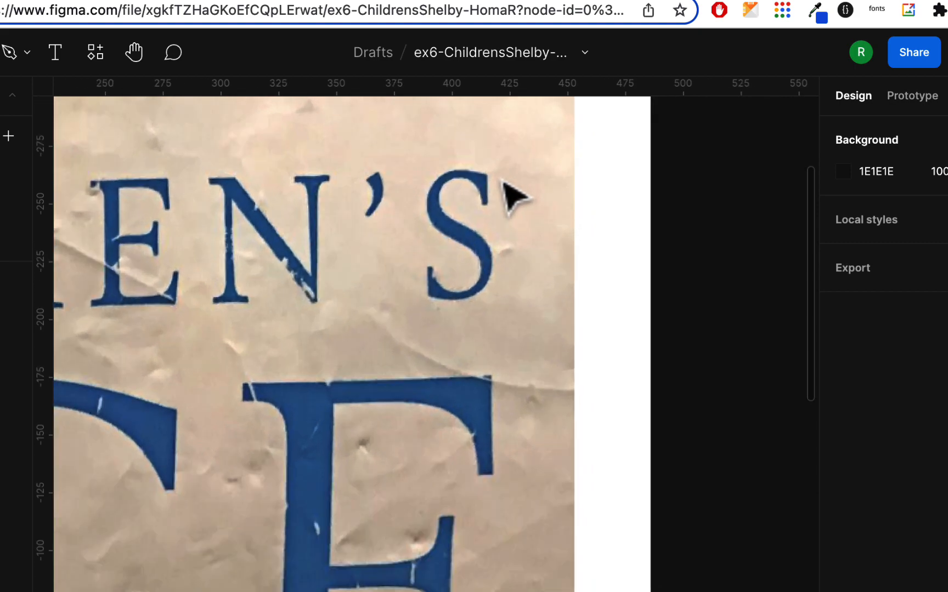
pyautogui.scroll(5, 502, 184)
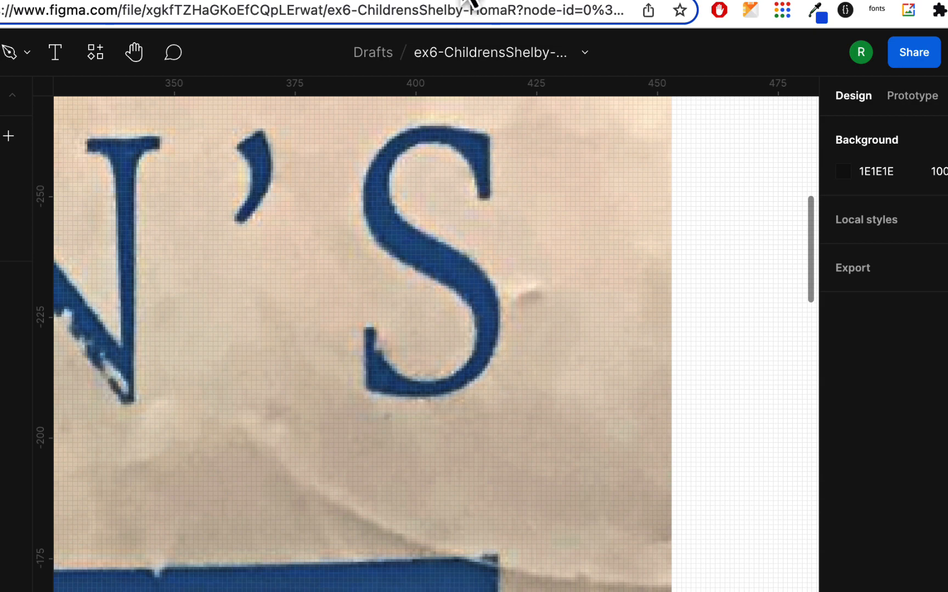
# Return from the Figma photo to Google Fonts and enlarge the font preview size to 77px
pyautogui.scroll(-5, 429, 260)
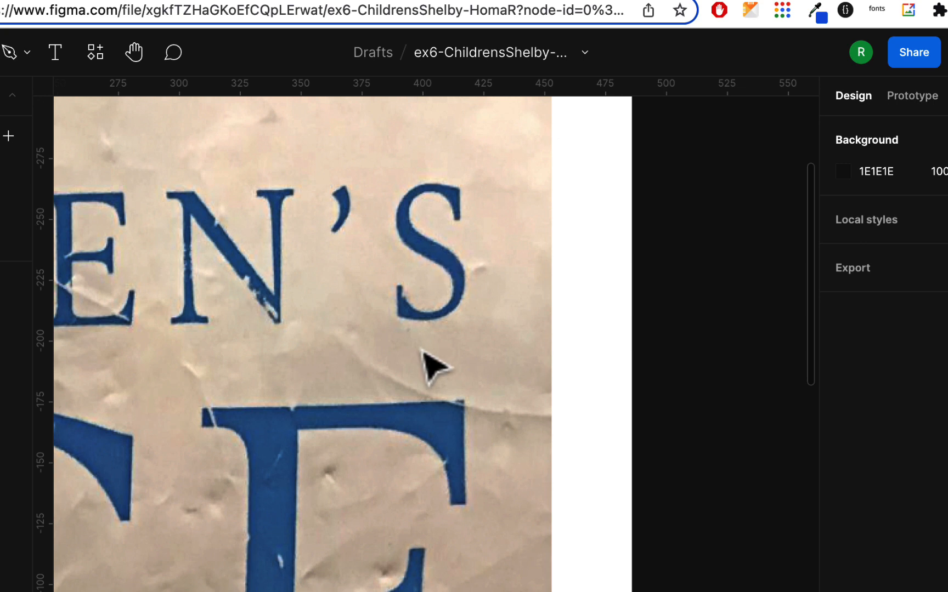
pyautogui.click(493, 2)
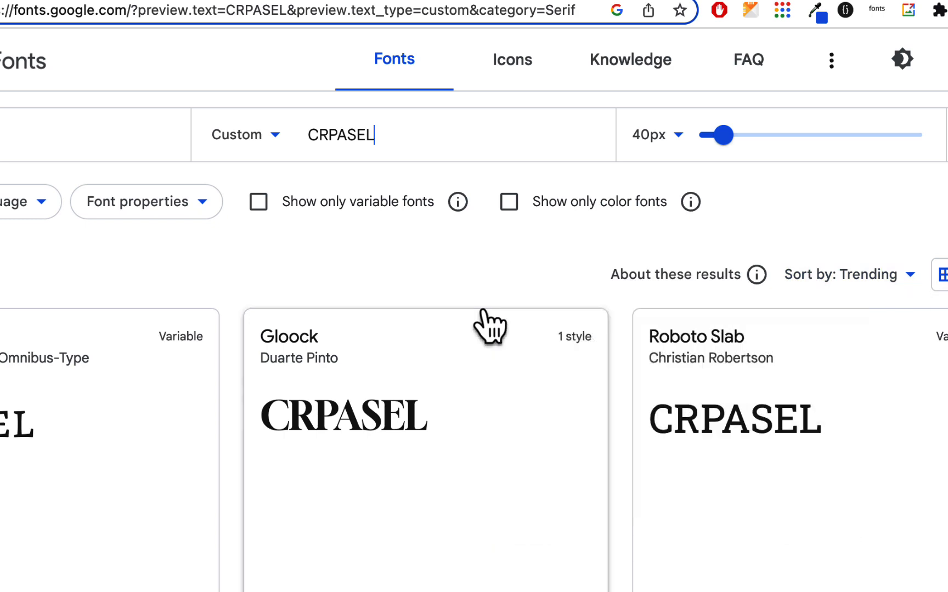
pyautogui.moveTo(723, 136); pyautogui.dragTo(750, 137)
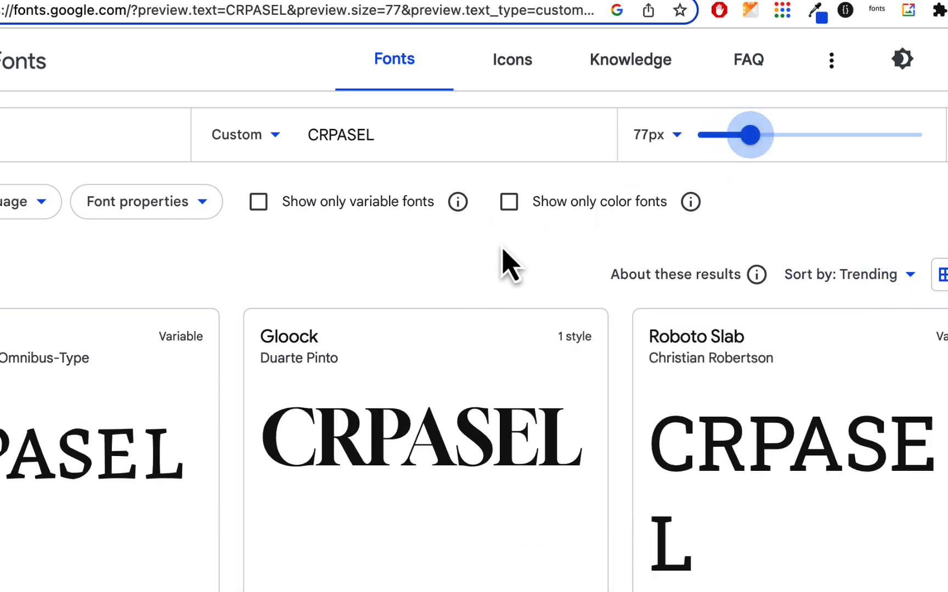
# Examine the CRPASEL previews of the serif fonts, including Gloock, Roboto Slab, Merriweather, Lora, PT Serif and Noto Serif, comparing their letter shapes
pyautogui.scroll(-1, 502, 254)
pyautogui.scroll(-2, 502, 254)
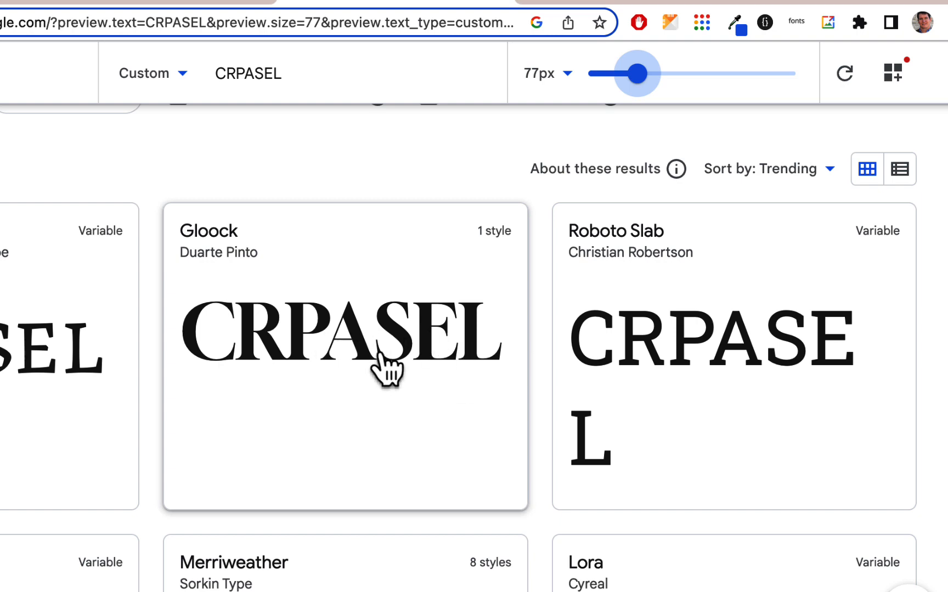
pyautogui.scroll(-1, 658, 346)
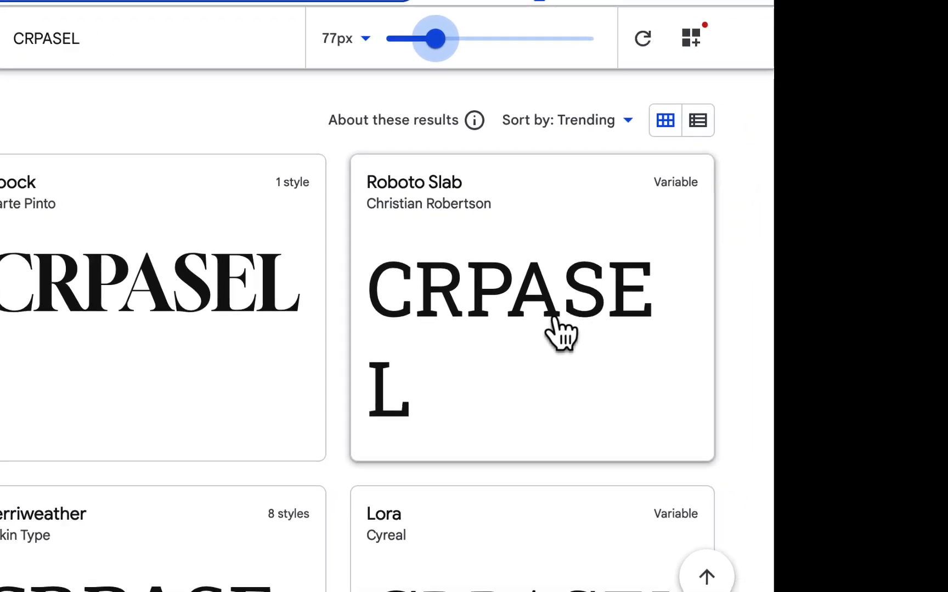
pyautogui.scroll(-3, 351, 321)
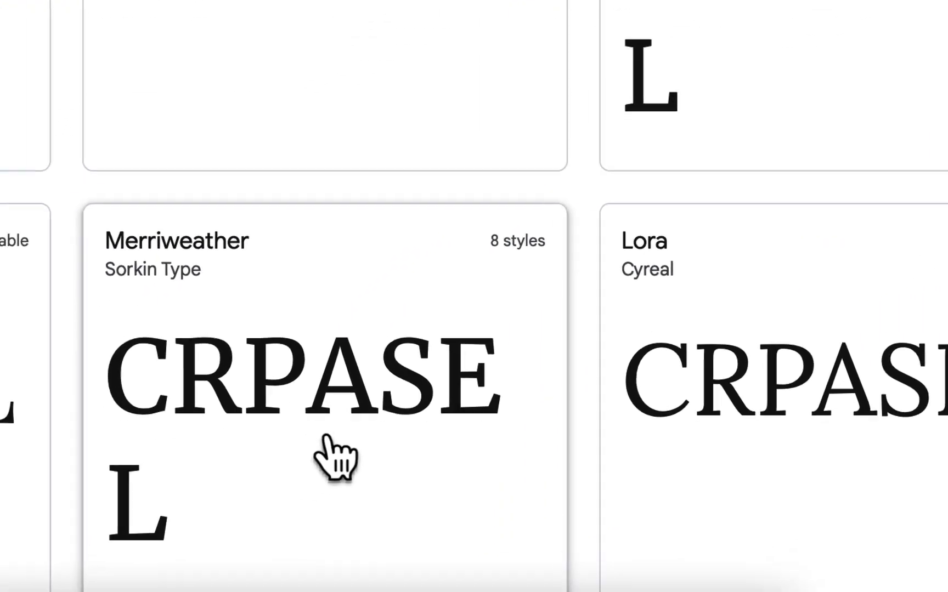
pyautogui.scroll(-2, 328, 437)
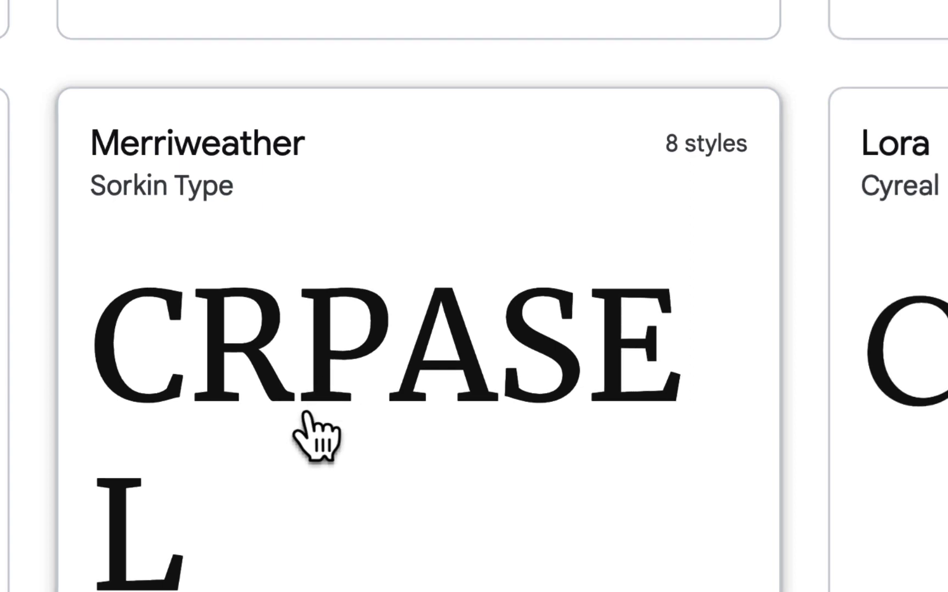
pyautogui.scroll(-1, 549, 234)
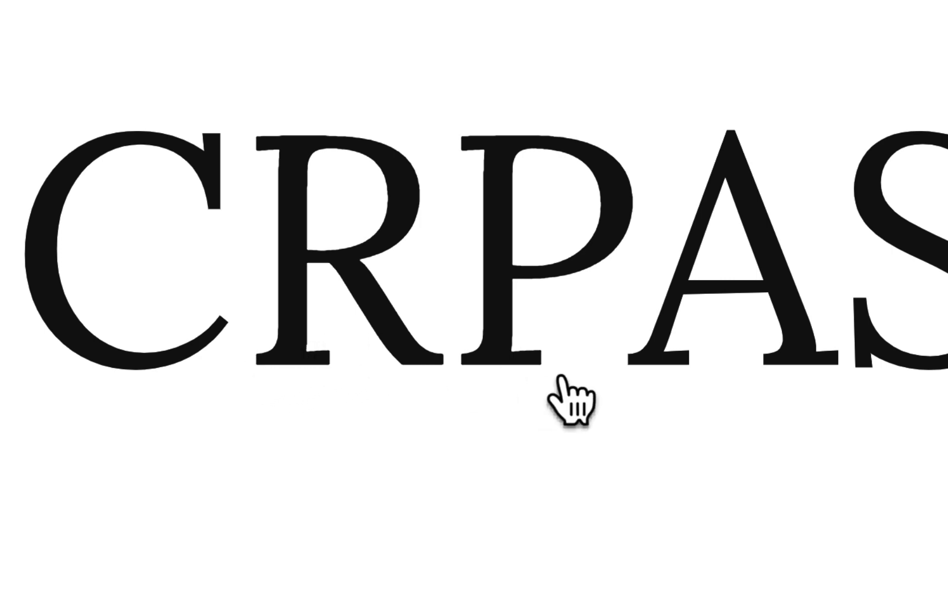
pyautogui.scroll(-5, 561, 378)
pyautogui.scroll(-3, 392, 167)
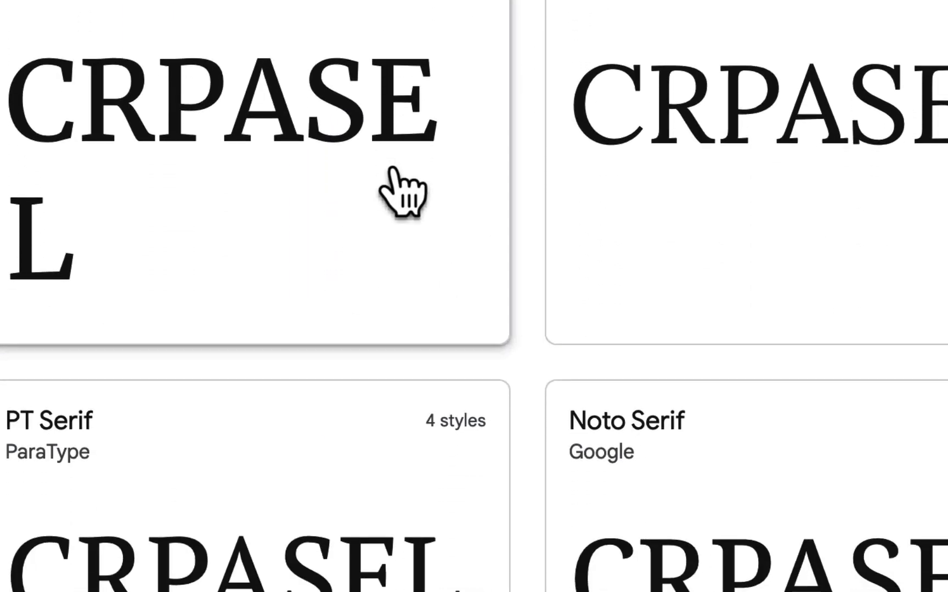
pyautogui.scroll(-2, 394, 167)
pyautogui.scroll(-3, 393, 170)
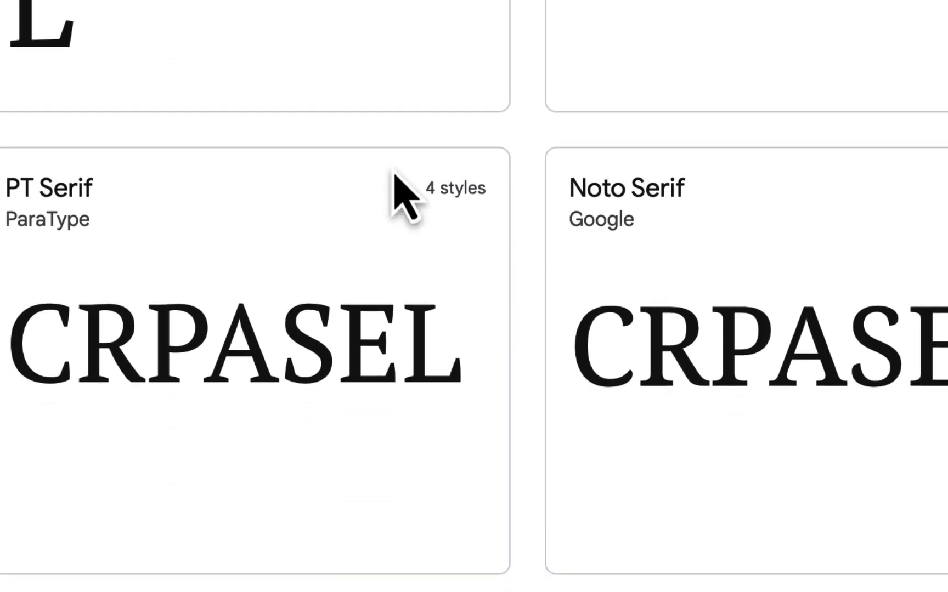
pyautogui.scroll(-1, 393, 178)
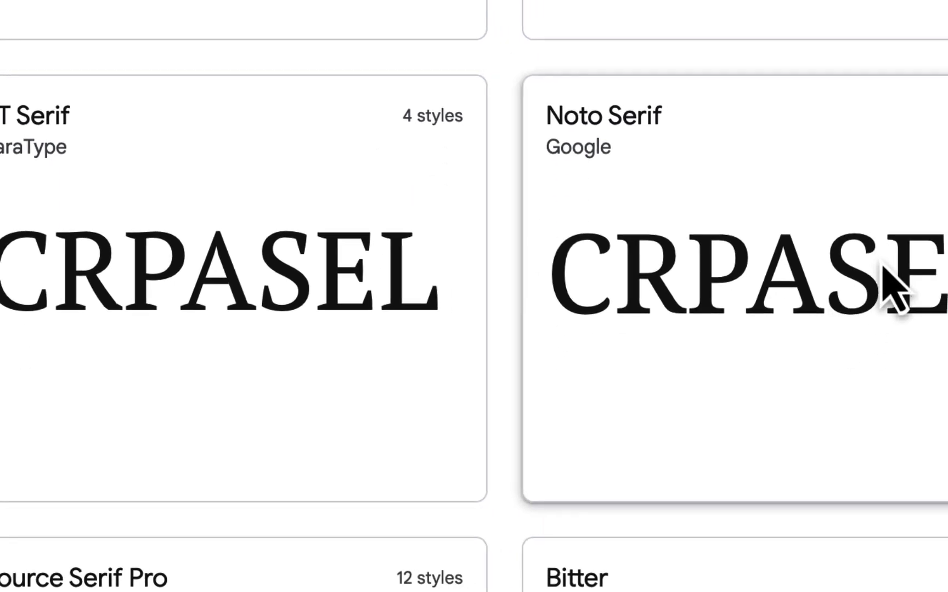
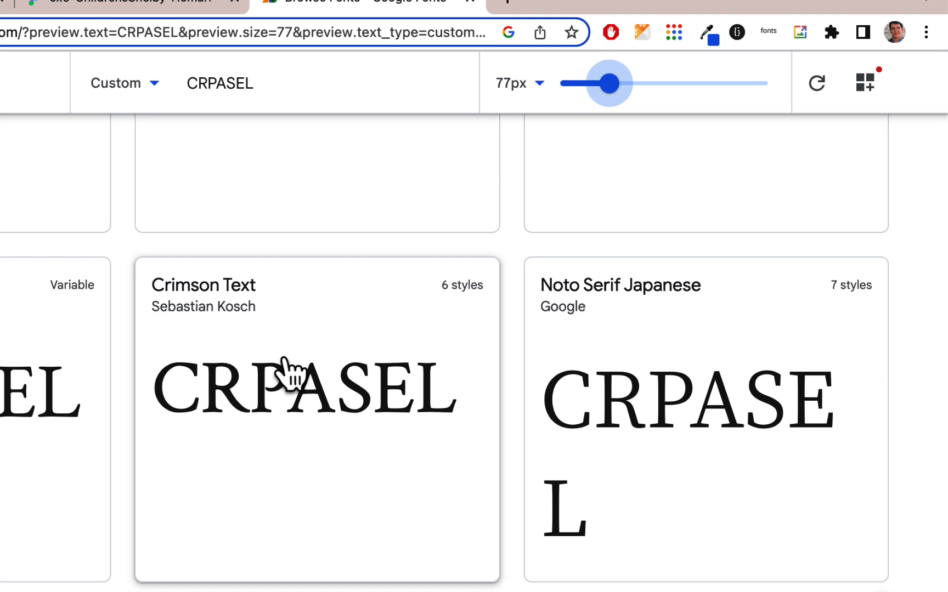
# Examine the CRPASEL previews of Crimson Text, Tiro Telugu, Slabo 27px, IBM Plex Serif and Noto Serif Khojki, looking closely at Noto Serif Khojki
pyautogui.scroll(-5, 282, 359)
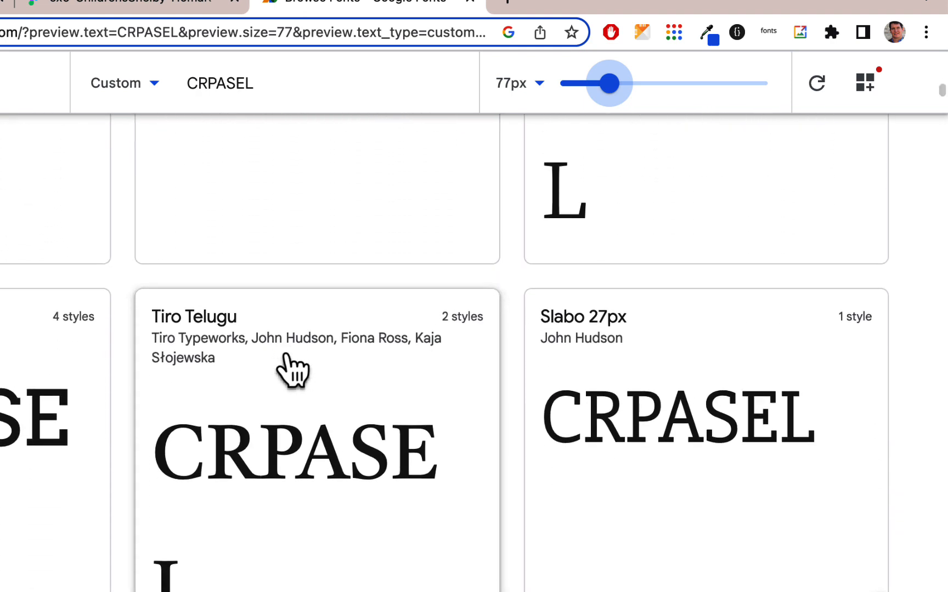
pyautogui.scroll(-5, 285, 362)
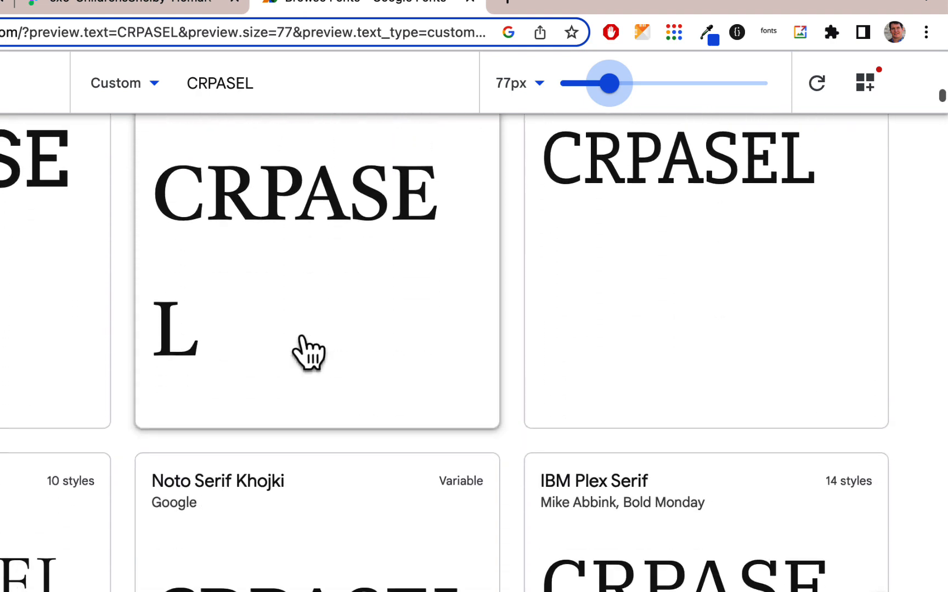
pyautogui.scroll(-3, 408, 248)
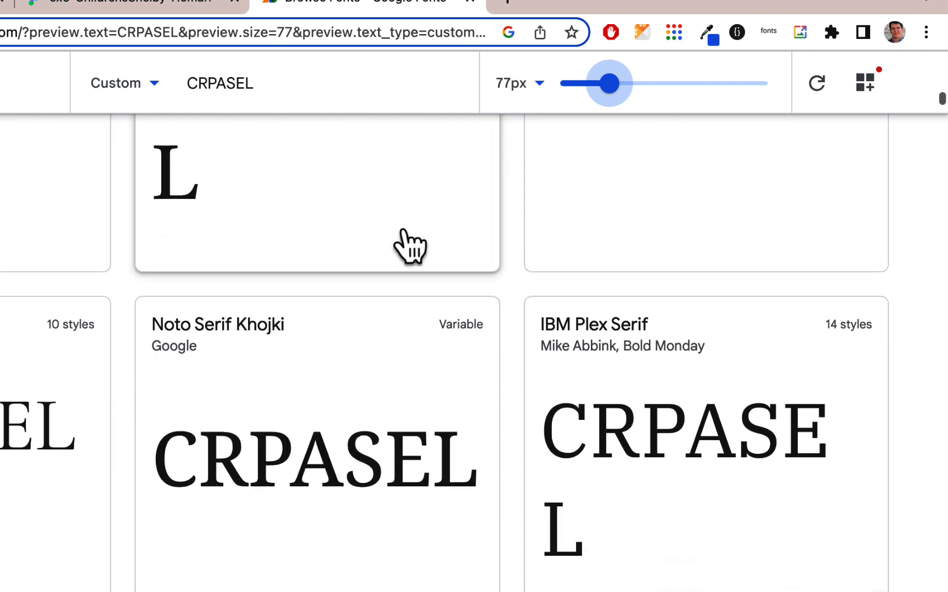
pyautogui.scroll(-3, 409, 247)
pyautogui.scroll(-1, 408, 244)
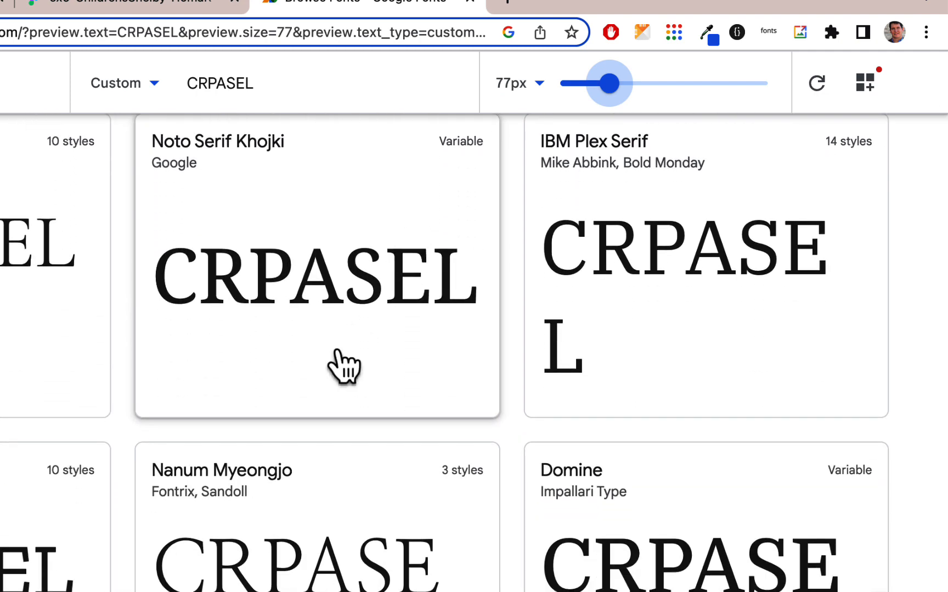
pyautogui.scroll(5, 367, 315)
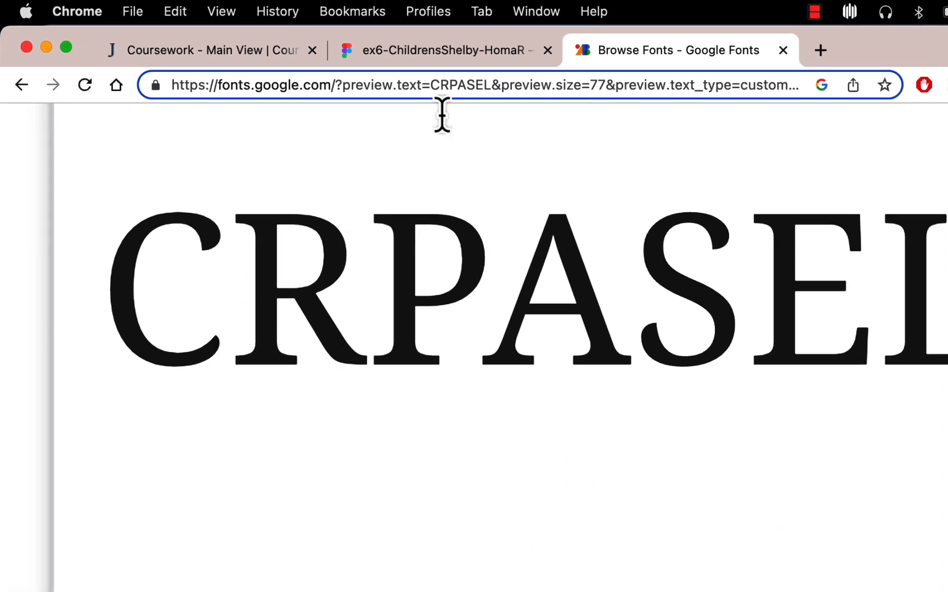
# Switch to the Figma photo and examine the letters of THE CHILDREN'S, especially the C, up close
pyautogui.click(502, 61)
pyautogui.hscroll(-3, 395, 391)
pyautogui.scroll(-3, 391, 392)
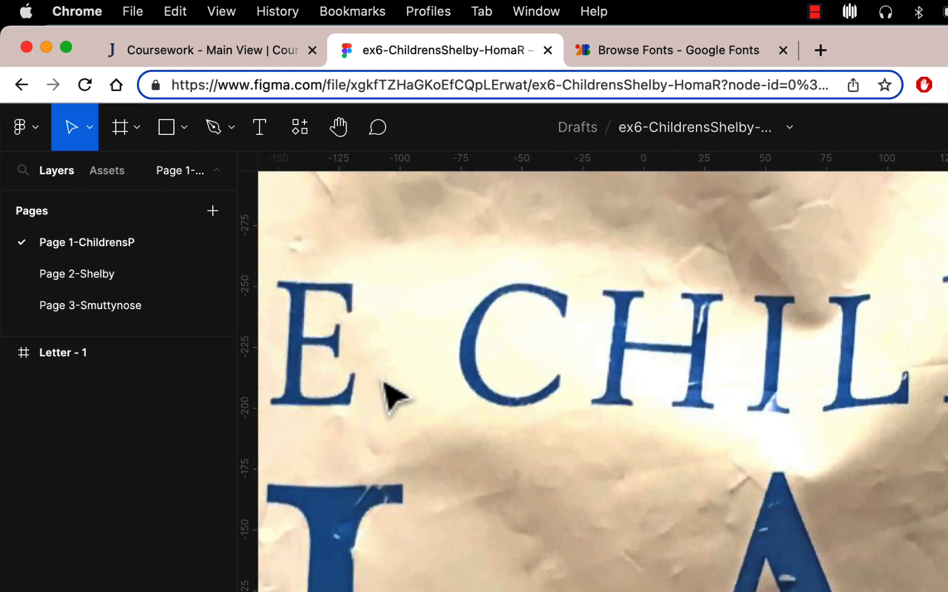
pyautogui.scroll(3, 398, 394)
pyautogui.hscroll(5, 398, 394)
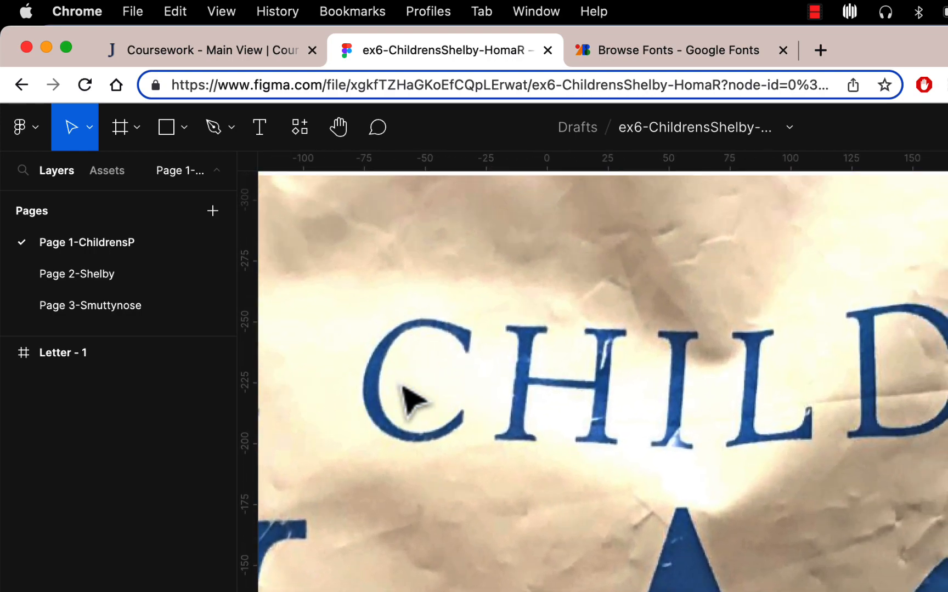
# Return to Google Fonts and compare the Noto Serif Khojki, Zilla Slab and Nanum Myeongjo previews, examining Nanum Myeongjo's letters up close
pyautogui.click(636, 58)
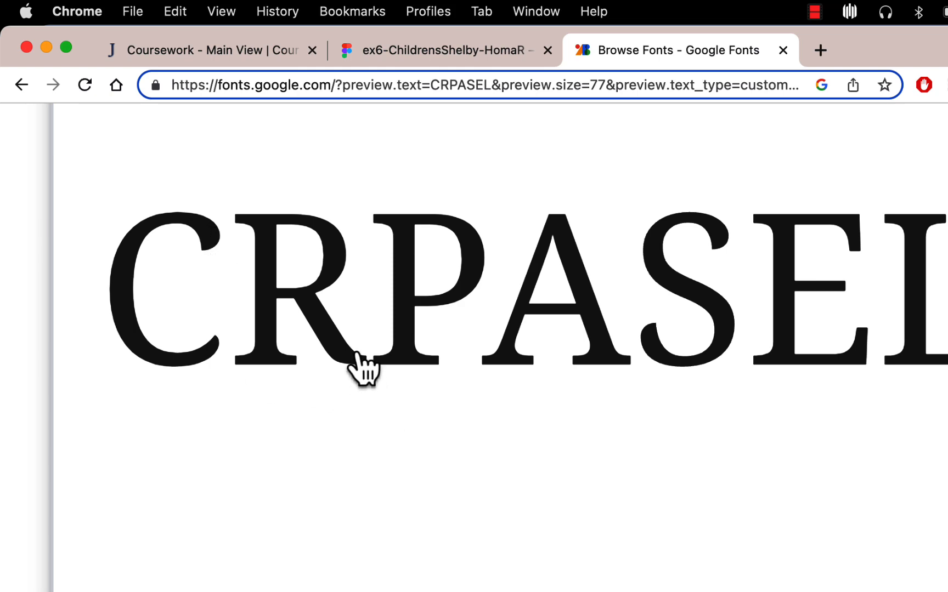
pyautogui.scroll(-5, 482, 406)
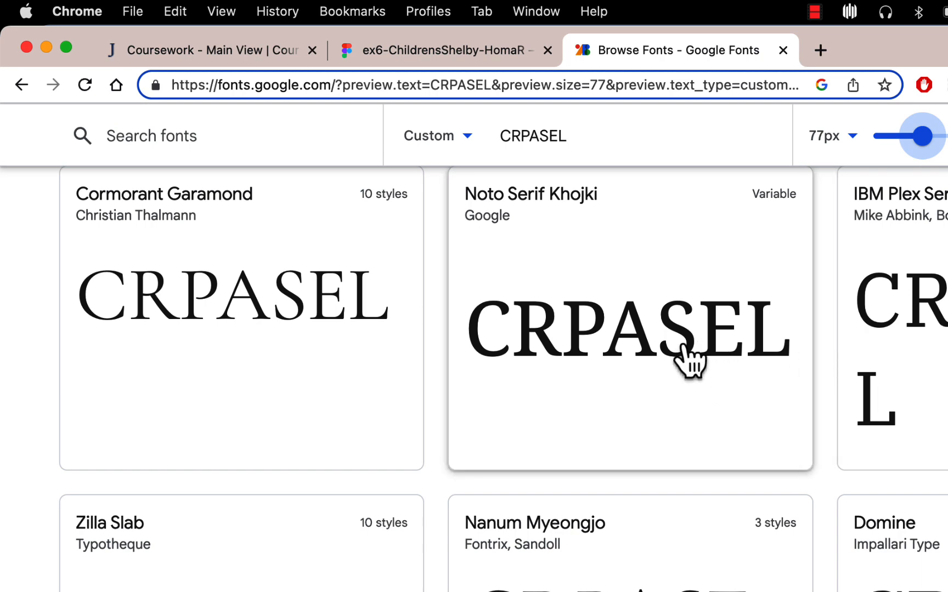
pyautogui.scroll(-3, 683, 346)
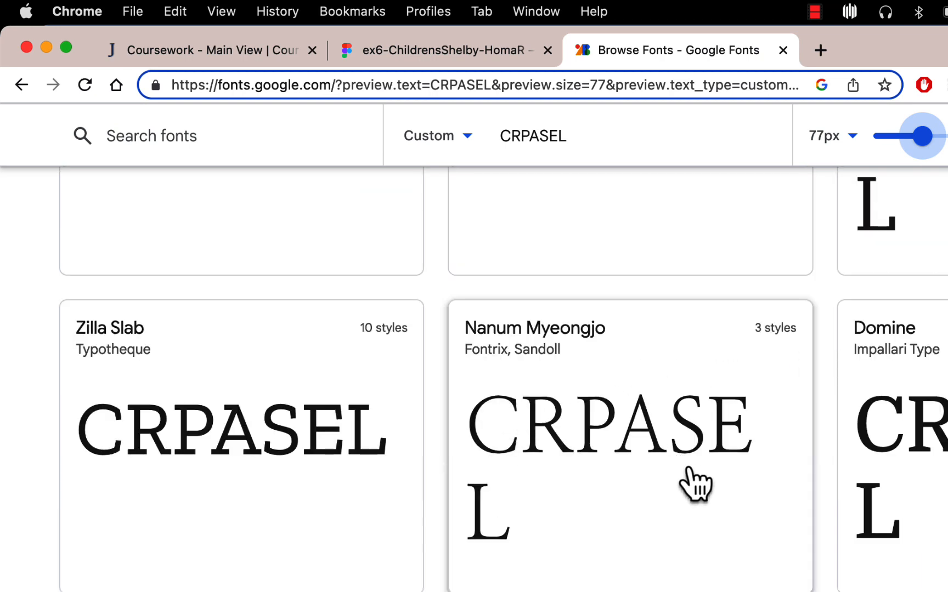
pyautogui.scroll(5, 680, 456)
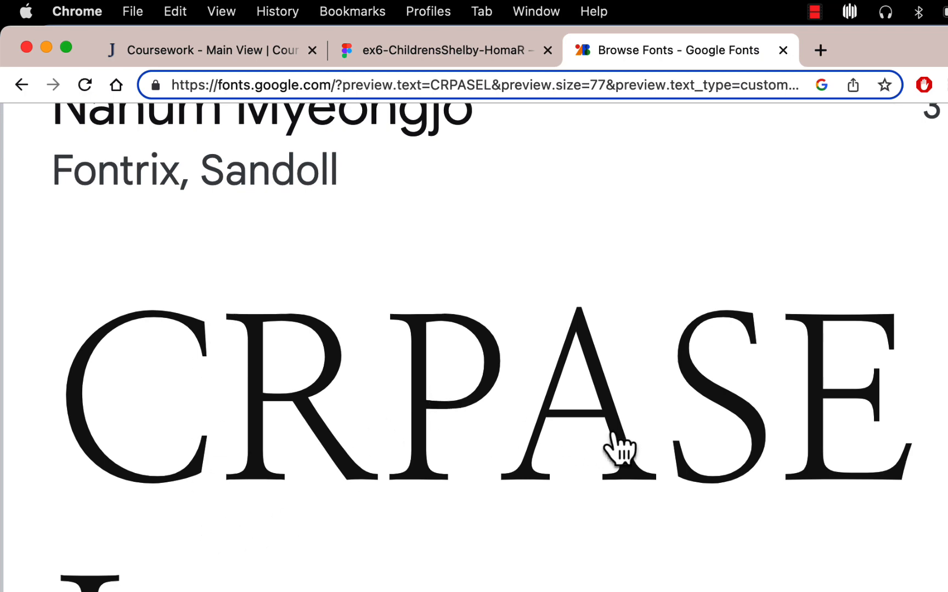
pyautogui.scroll(-5, 620, 450)
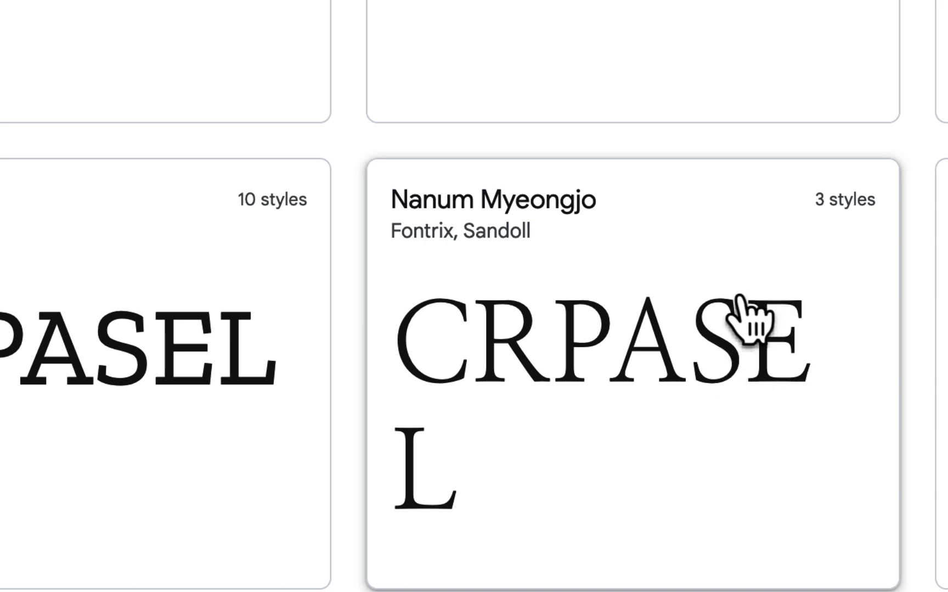
# Open the Nanum Myeongjo family, review its Regular, Bold and ExtraBold styles, and return to the font list
pyautogui.click(831, 202)
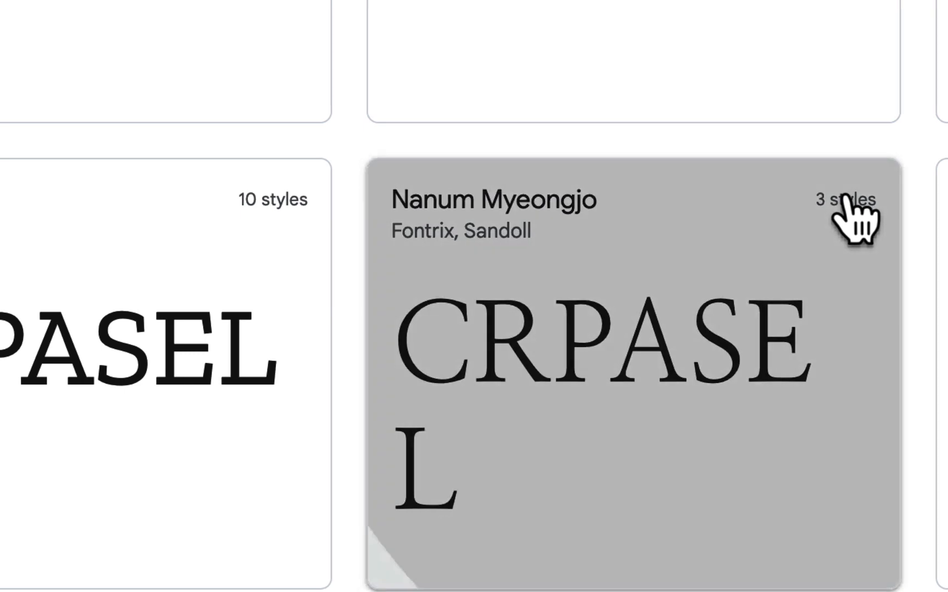
pyautogui.scroll(-2, 794, 255)
pyautogui.scroll(-10, 794, 256)
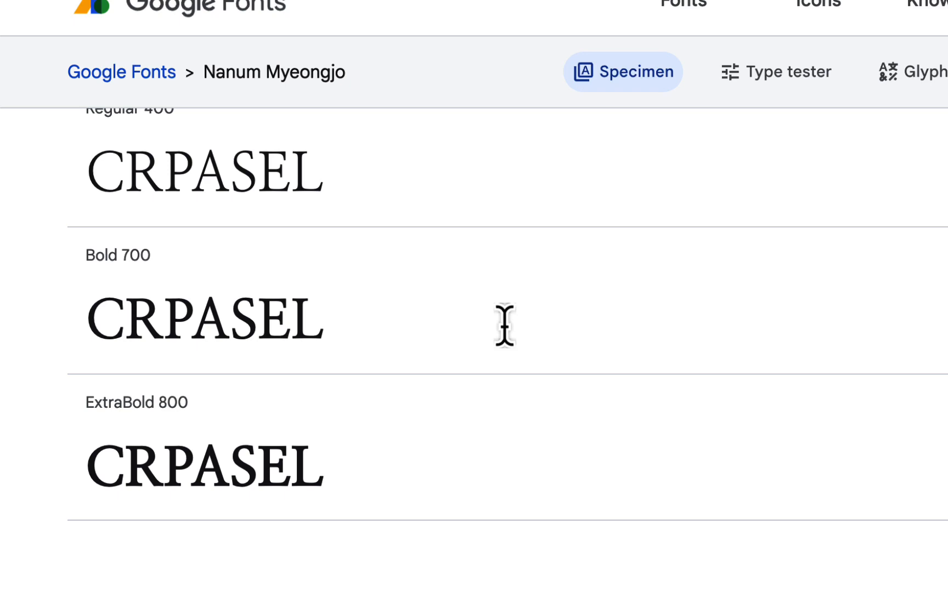
pyautogui.hotkey('alt', 'Left')
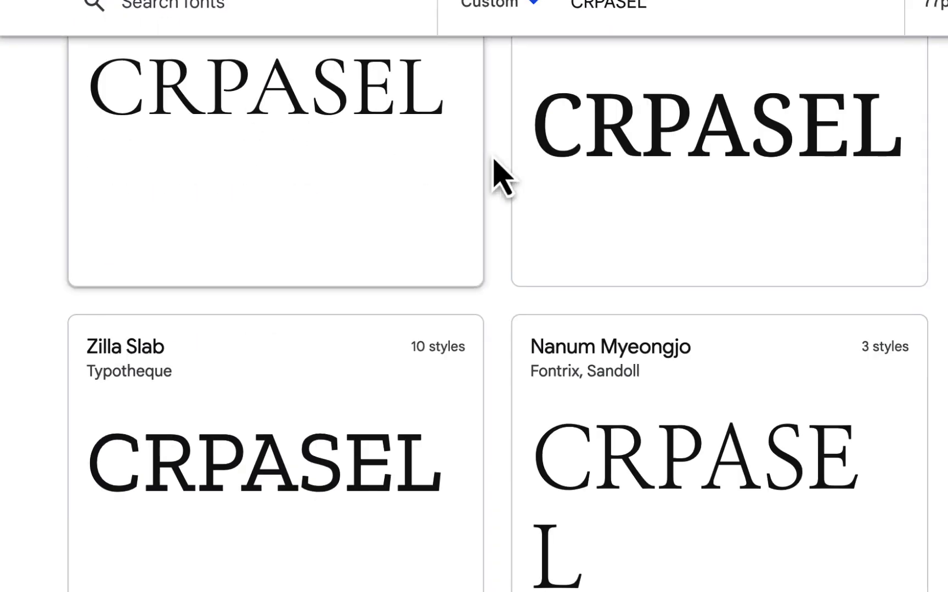
# Compare the CRPASEL previews of further serif fonts, from Vollkorn, Cinzel and Spectral through Cormorant and Marcellus to Crimson Pro
pyautogui.scroll(-3, 796, 259)
pyautogui.scroll(-5, 795, 259)
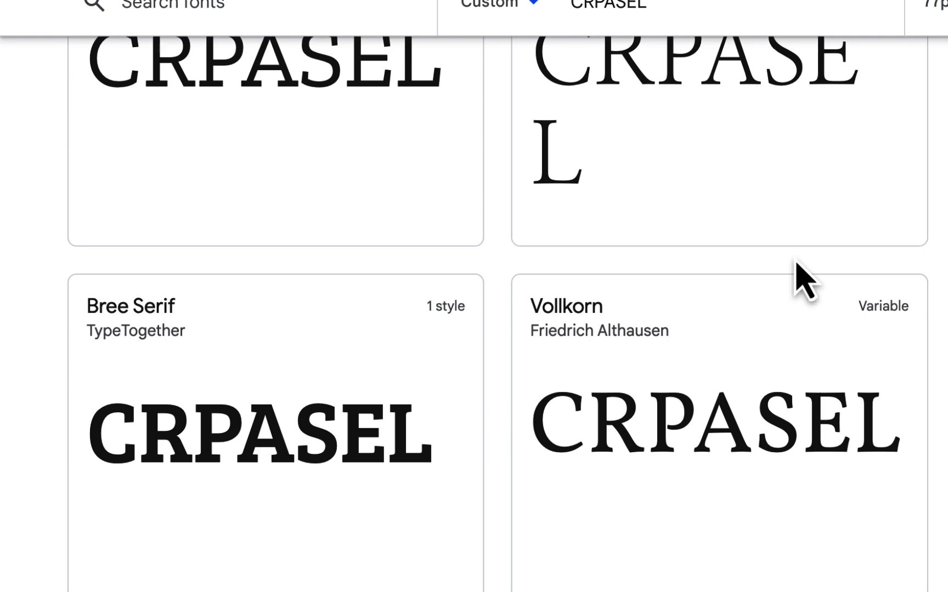
pyautogui.scroll(-18, 805, 263)
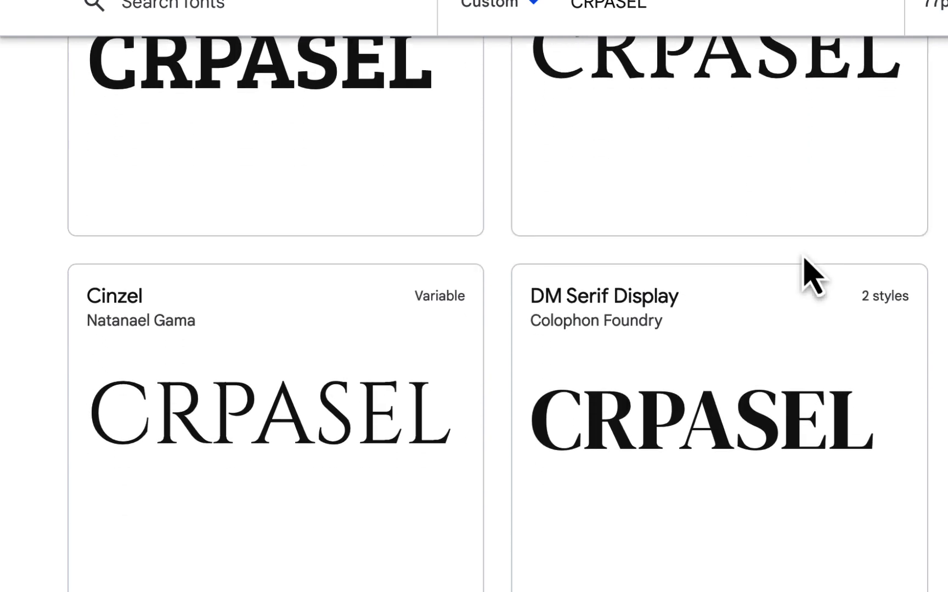
pyautogui.scroll(-10, 805, 263)
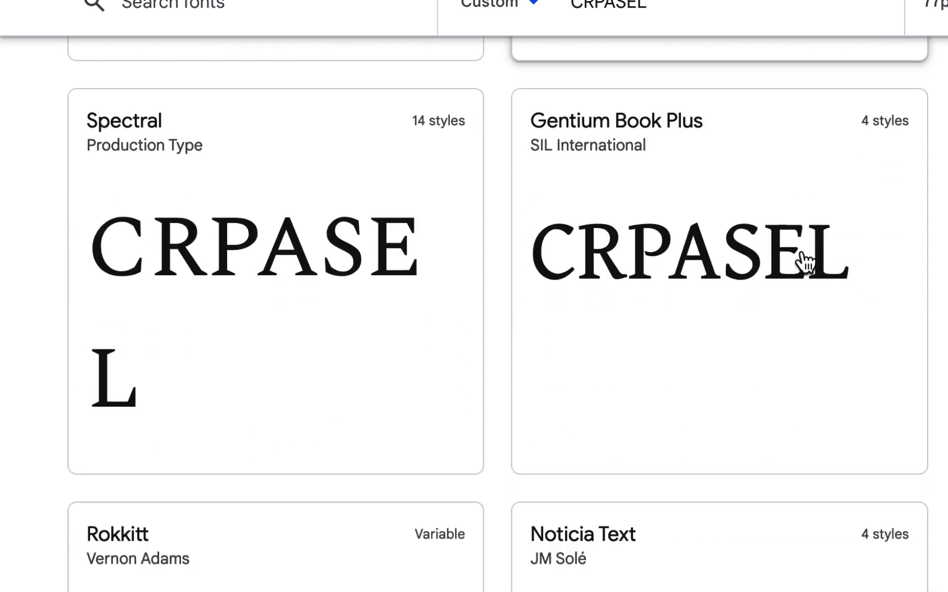
pyautogui.scroll(-8, 805, 262)
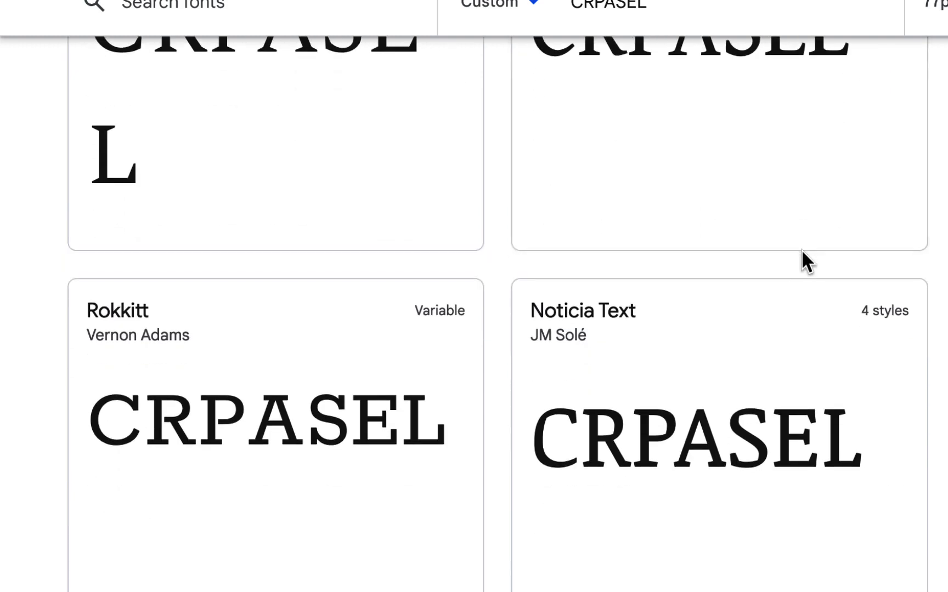
pyautogui.scroll(-15, 805, 262)
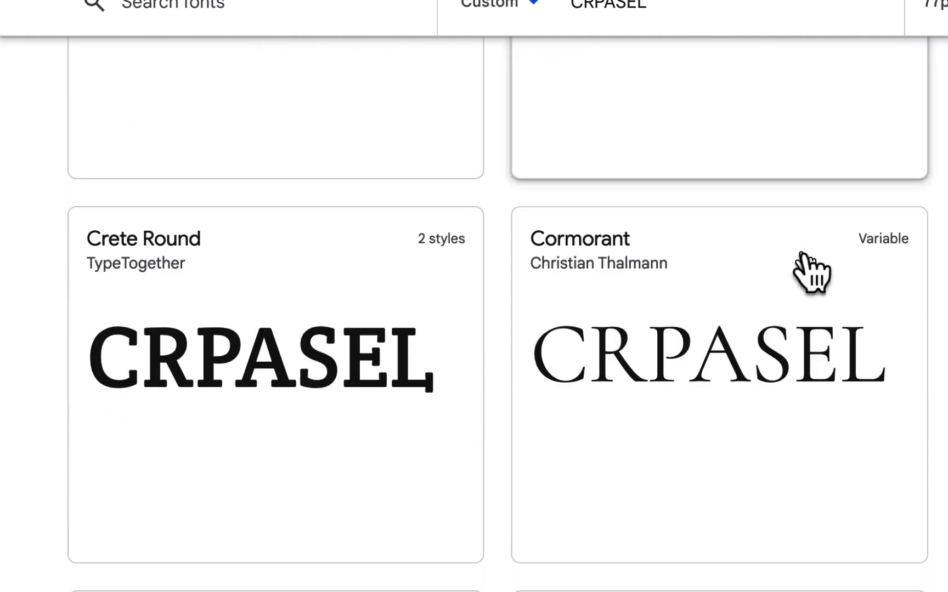
pyautogui.scroll(1, 812, 275)
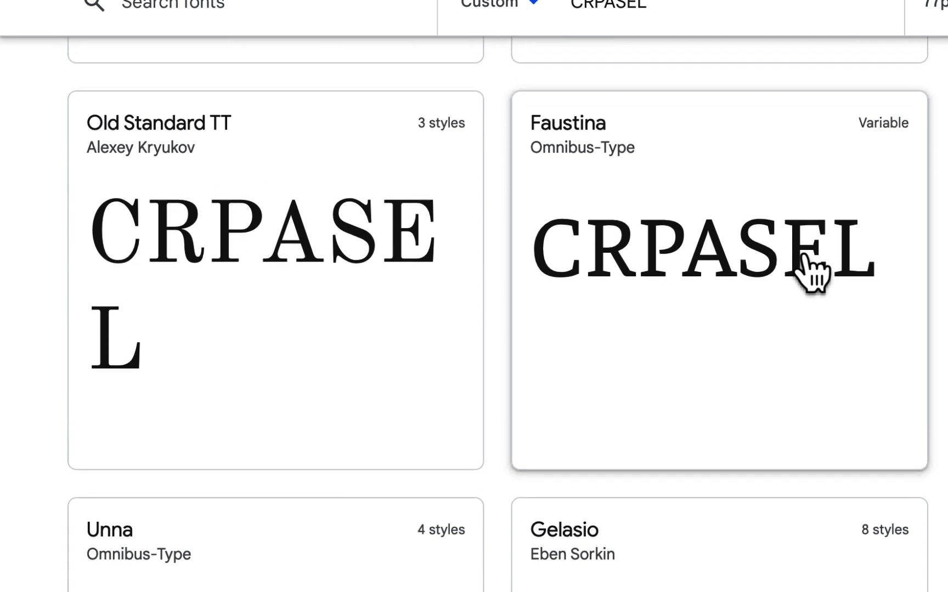
pyautogui.scroll(-6, 812, 274)
pyautogui.scroll(-9, 812, 273)
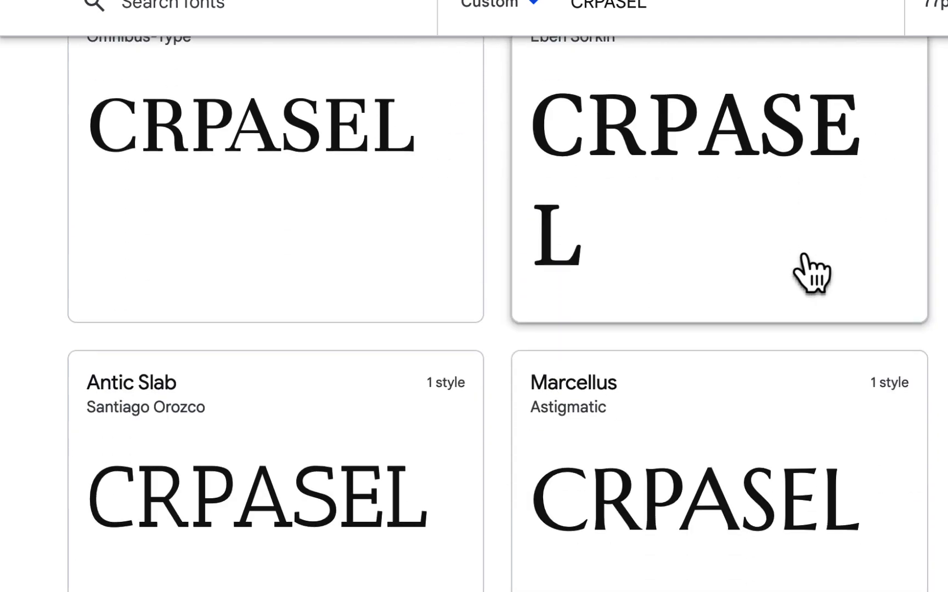
pyautogui.scroll(-6, 806, 268)
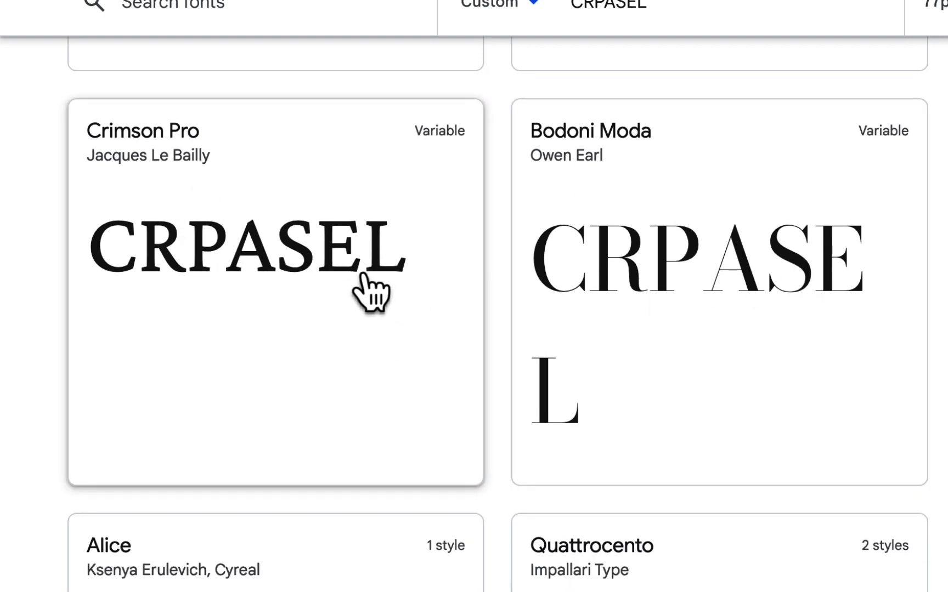
# Examine the CRPASEL previews of Quattrocento, Alice, Vidaloka and Volkhov, comparing Quattrocento's letter shapes once more
pyautogui.scroll(-5, 779, 297)
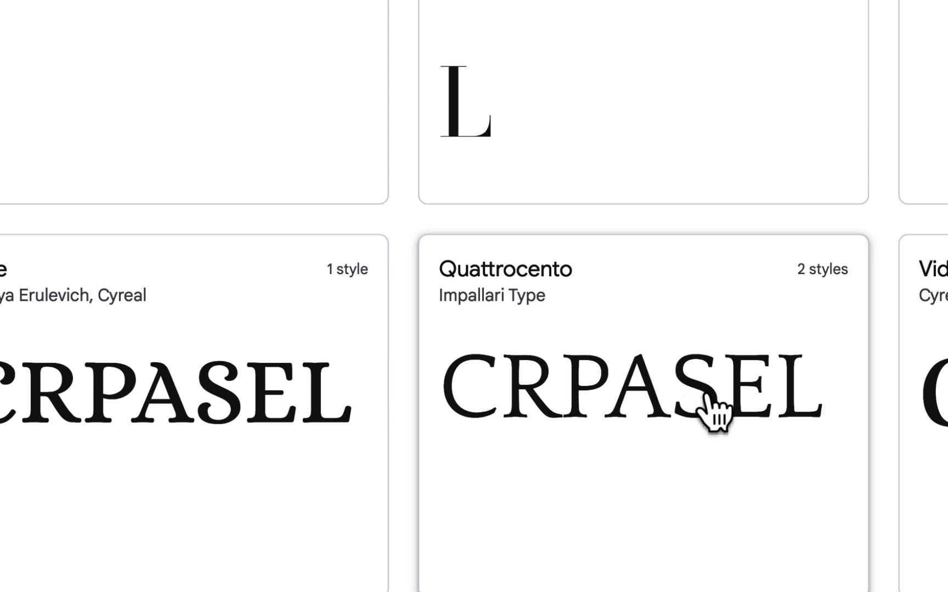
pyautogui.scroll(-8, 708, 409)
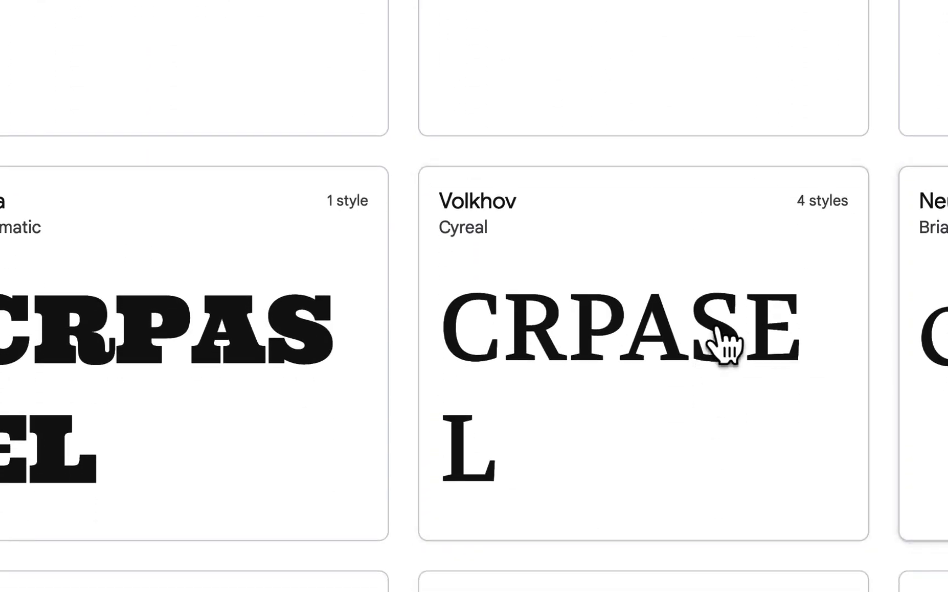
pyautogui.scroll(-4, 720, 343)
pyautogui.scroll(2, 724, 345)
pyautogui.scroll(10, 724, 345)
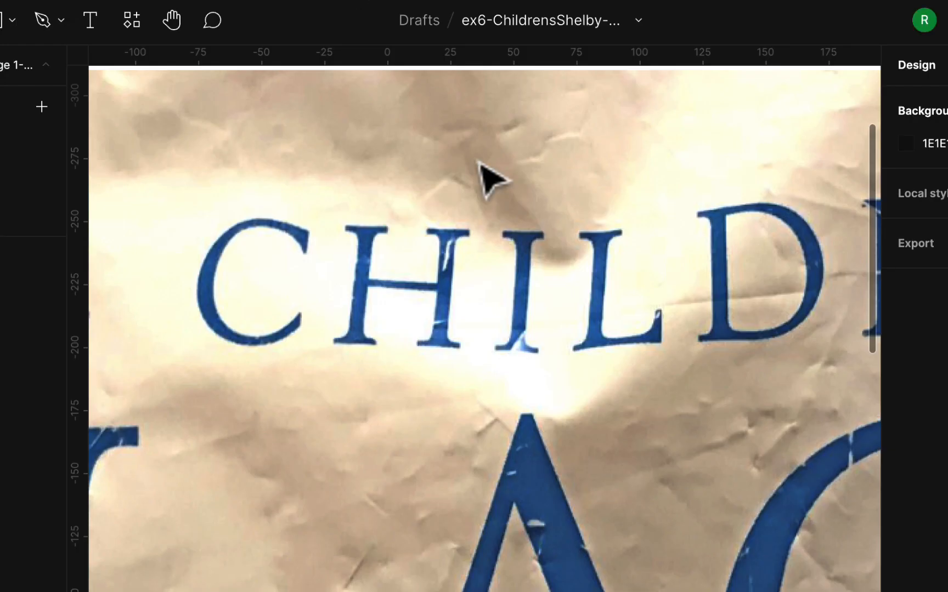
pyautogui.scroll(-5, 478, 161)
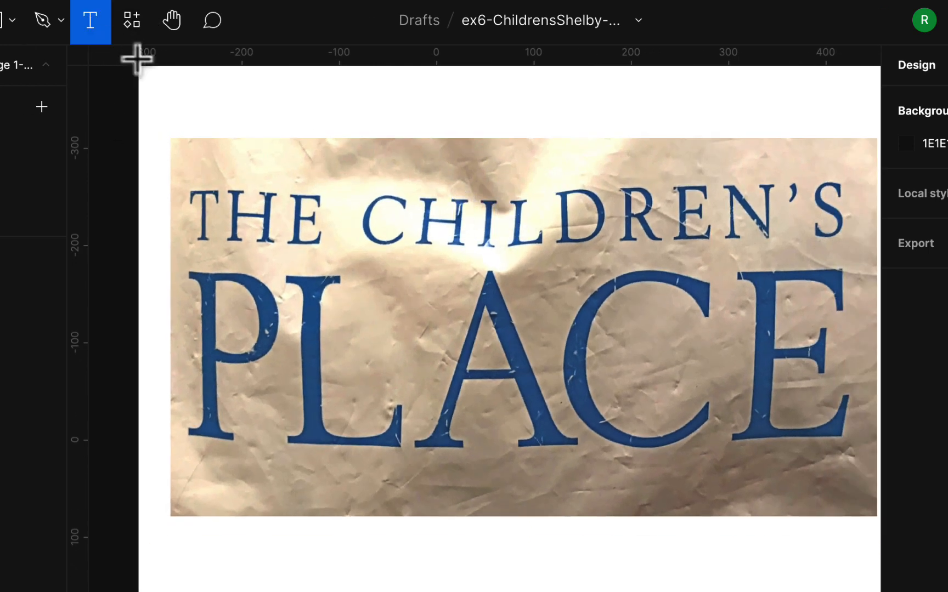
# Add the text "the children's" on the Figma frame just above the logo photo
pyautogui.click(189, 117)
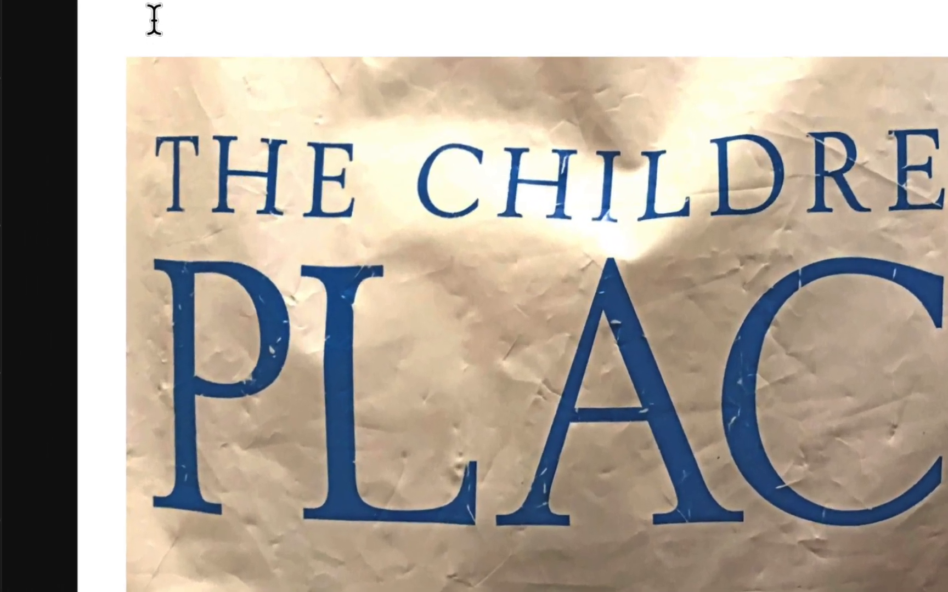
pyautogui.write('the children’s')
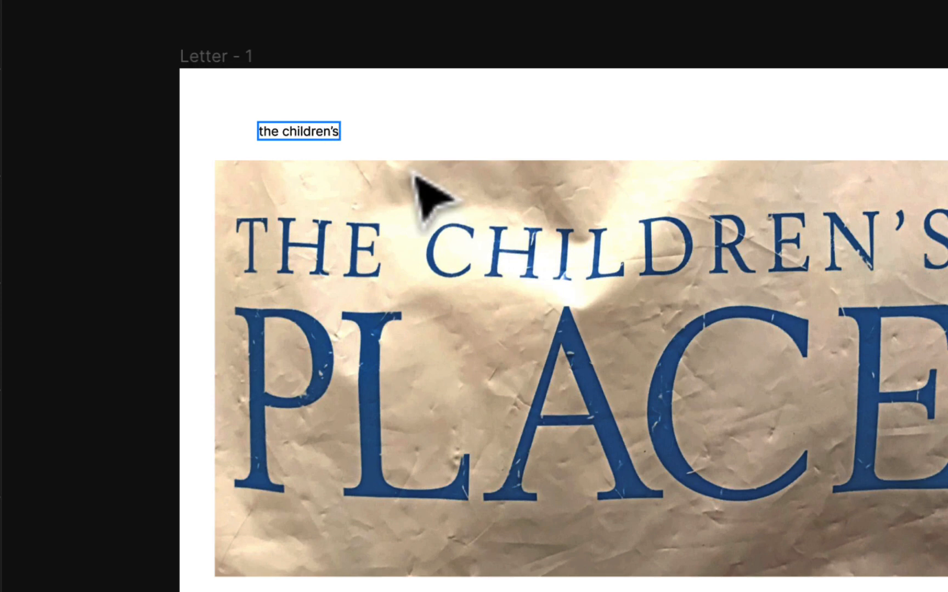
pyautogui.press('Escape')
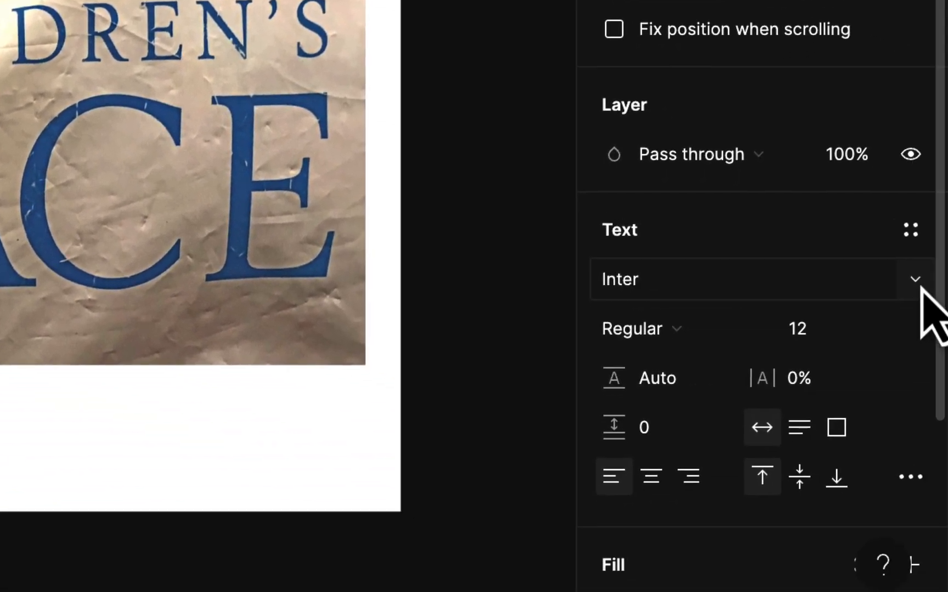
# Change the font of the "the children's" text to Crimson Text
pyautogui.click(915, 281)
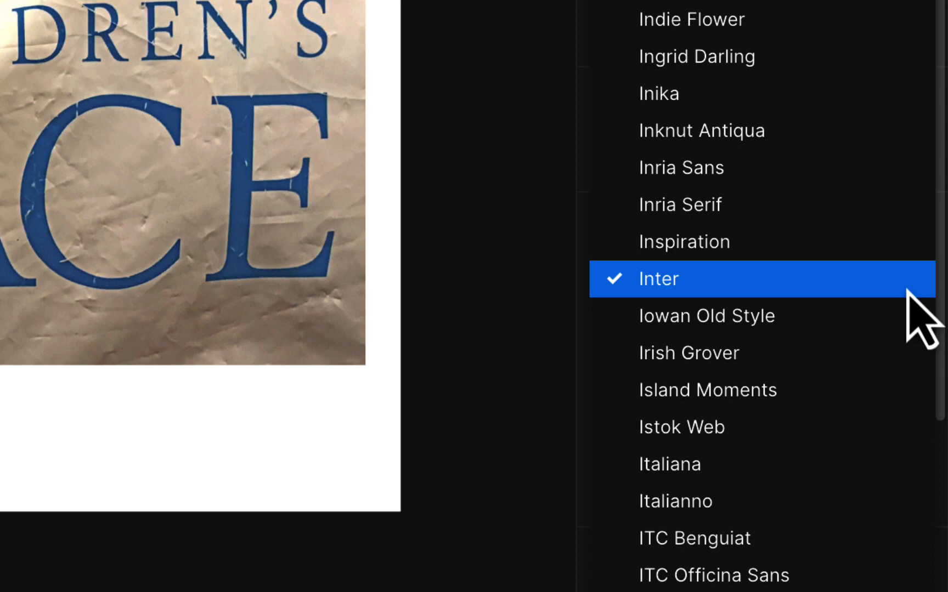
pyautogui.write('cri')
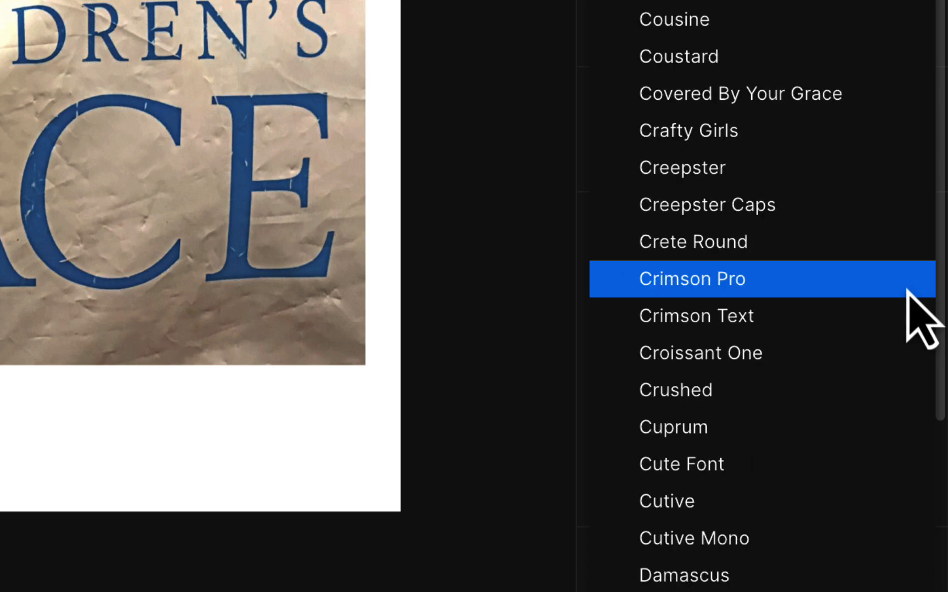
pyautogui.click(749, 319)
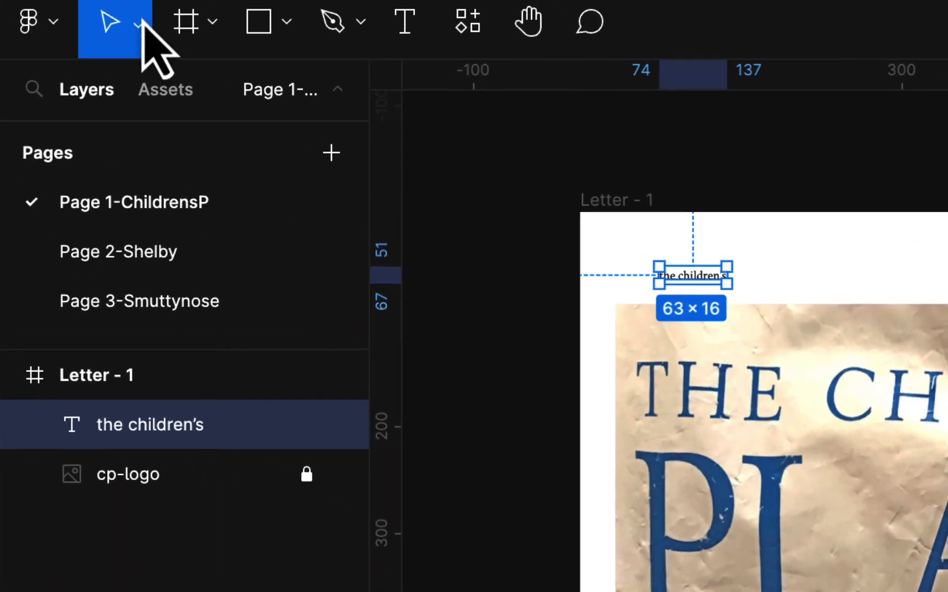
# Enlarge the "the children's" text proportionally with the Scale tool to about 571 × 142
pyautogui.click(141, 25)
pyautogui.click(151, 137)
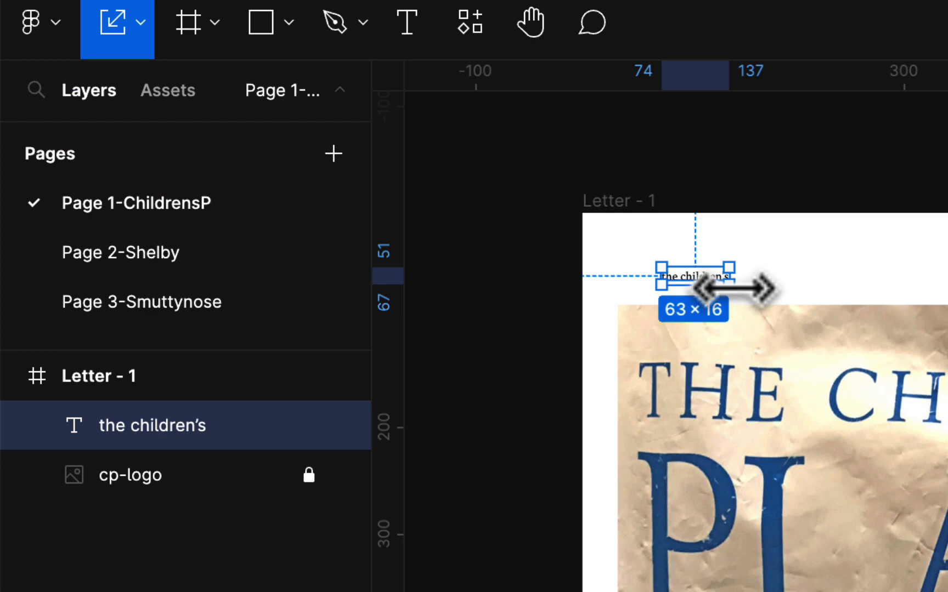
pyautogui.moveTo(735, 288); pyautogui.dragTo(738, 406)
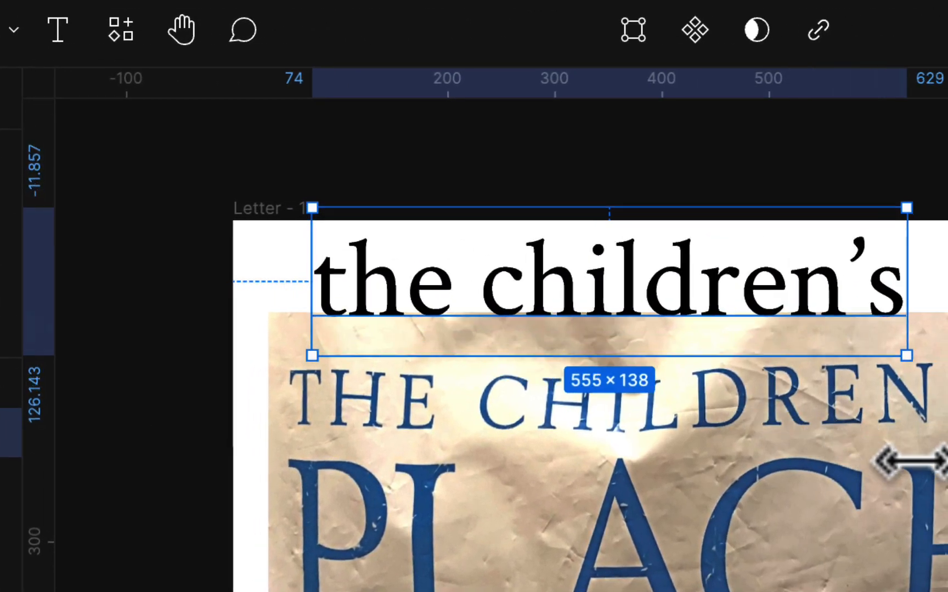
pyautogui.moveTo(911, 461); pyautogui.dragTo(939, 490)
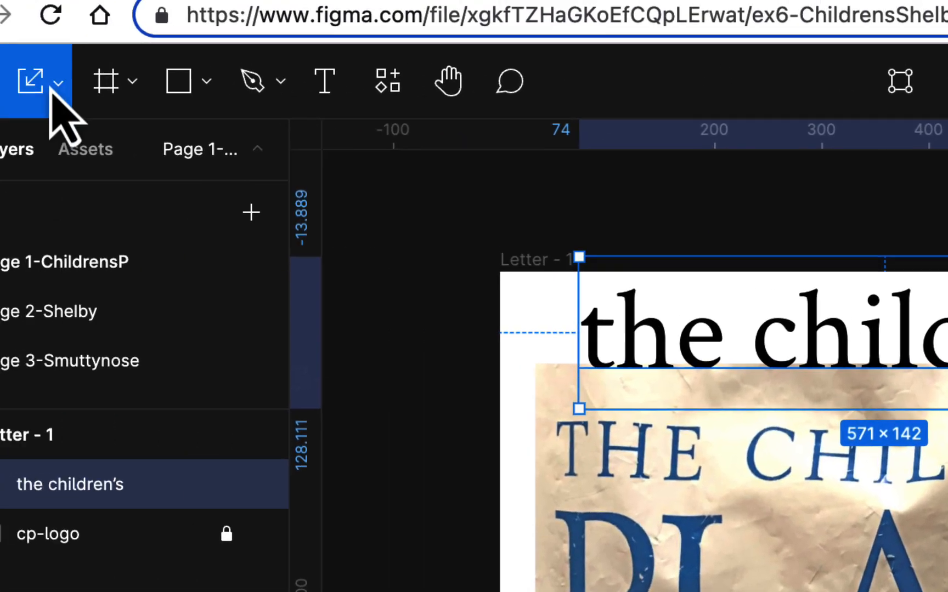
# Set the case of the "the children's" text to uppercase and move it on the frame to about x -18, y -18
pyautogui.click(139, 88)
pyautogui.click(164, 160)
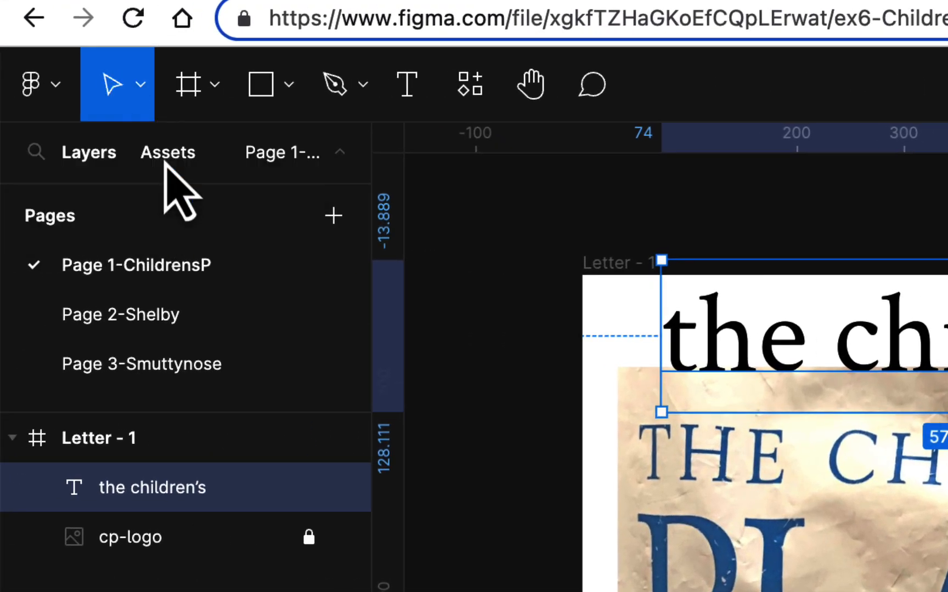
pyautogui.scroll(-1, 856, 522)
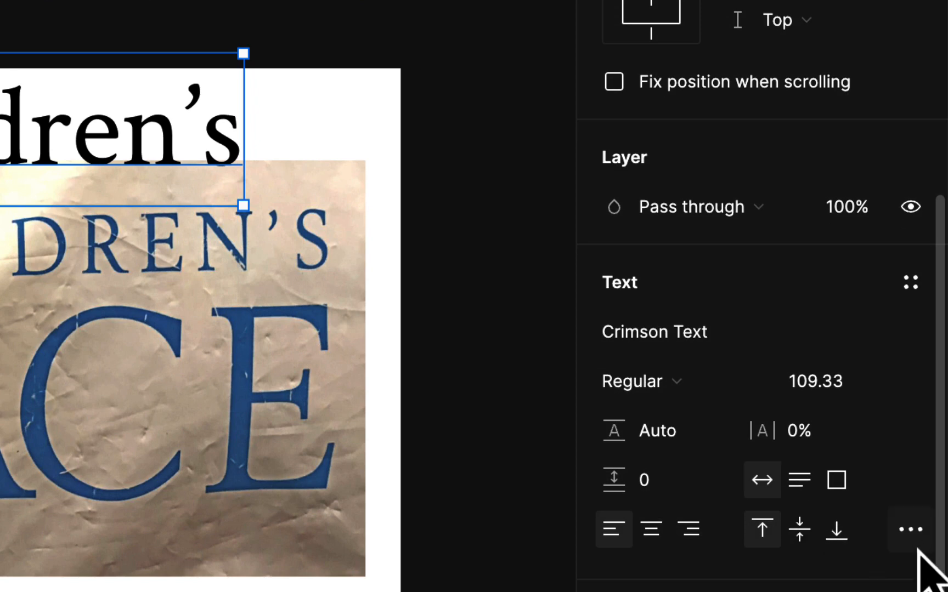
pyautogui.click(912, 529)
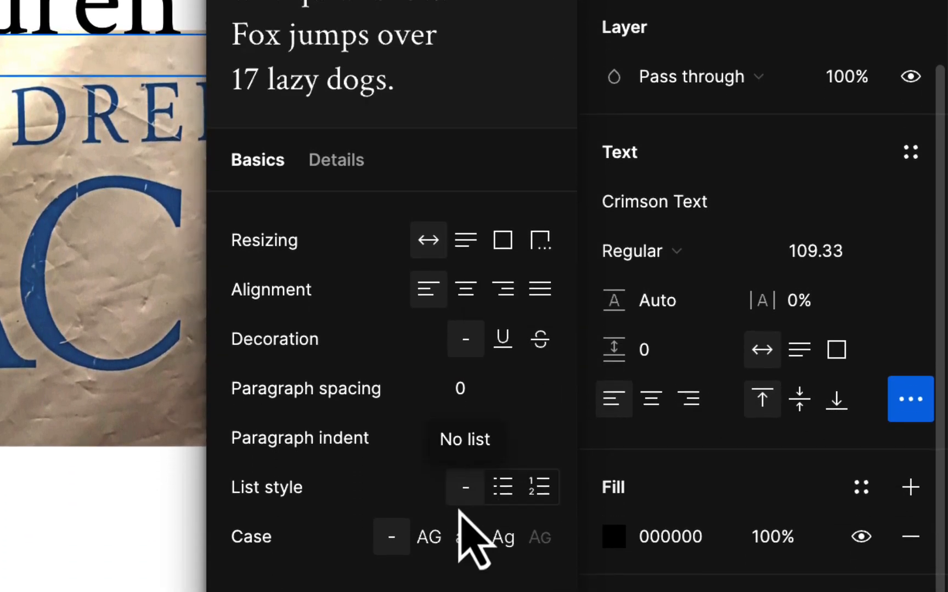
pyautogui.click(429, 537)
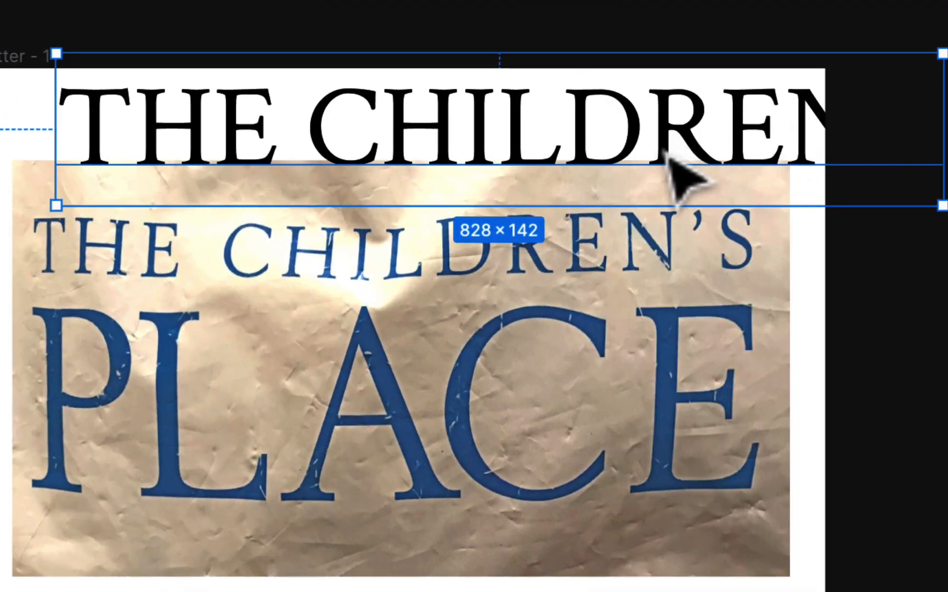
pyautogui.moveTo(662, 138); pyautogui.dragTo(566, 136)
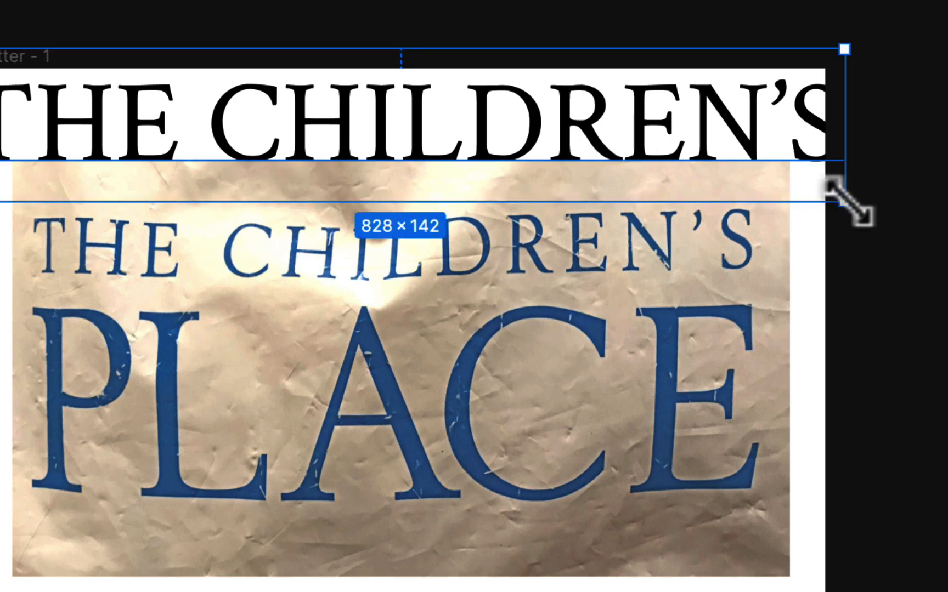
pyautogui.moveTo(843, 201); pyautogui.dragTo(706, 132)
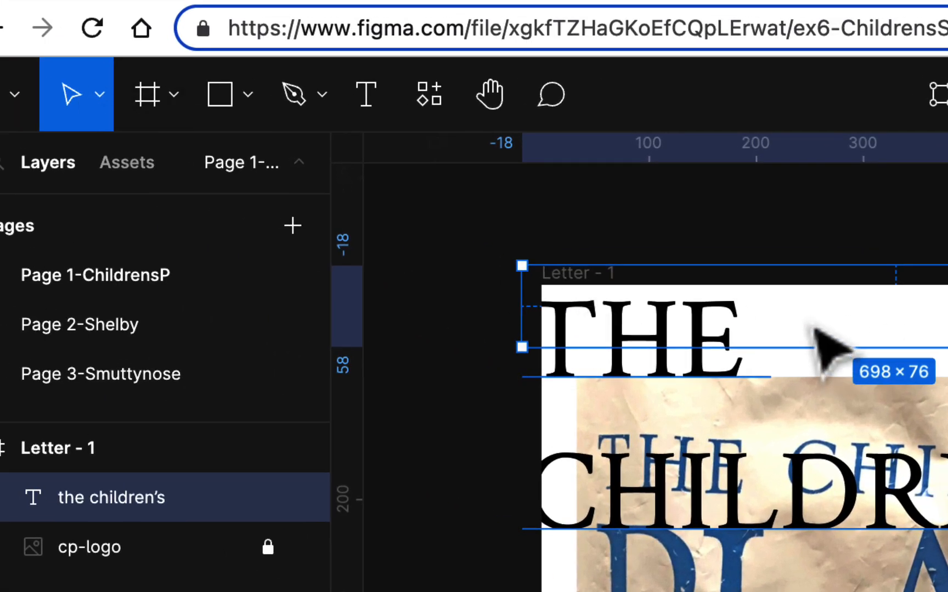
pyautogui.press('super+z')
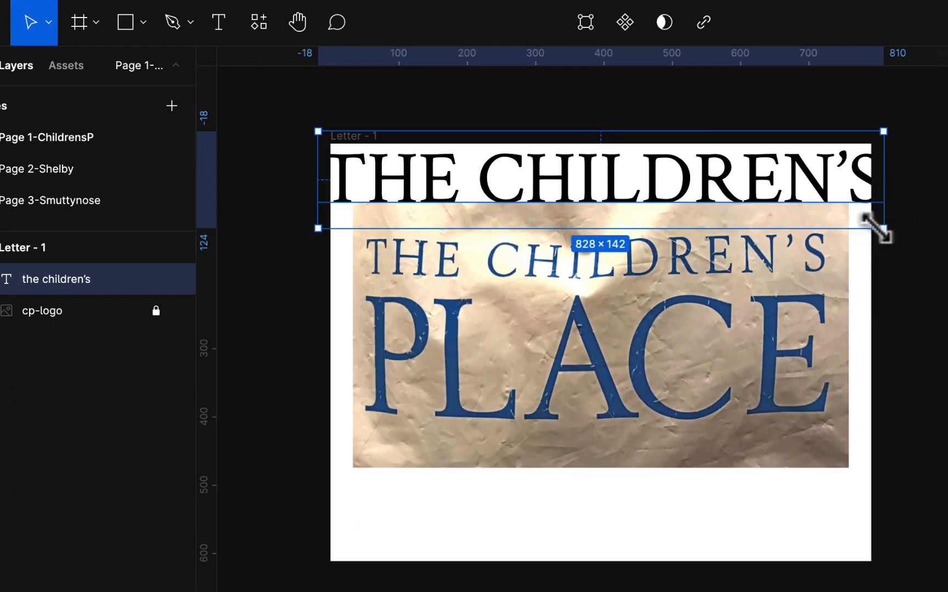
pyautogui.moveTo(879, 230); pyautogui.dragTo(808, 191)
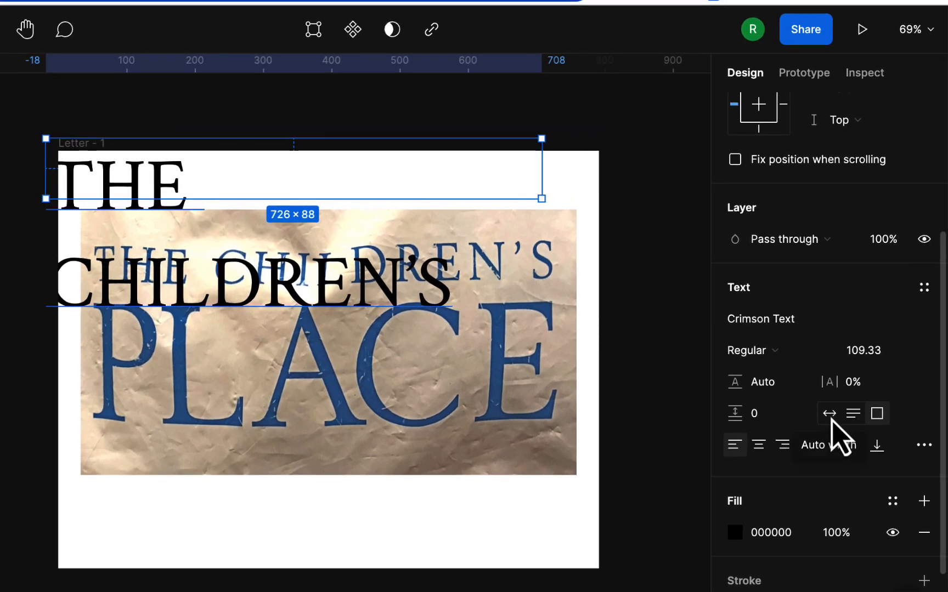
pyautogui.click(830, 417)
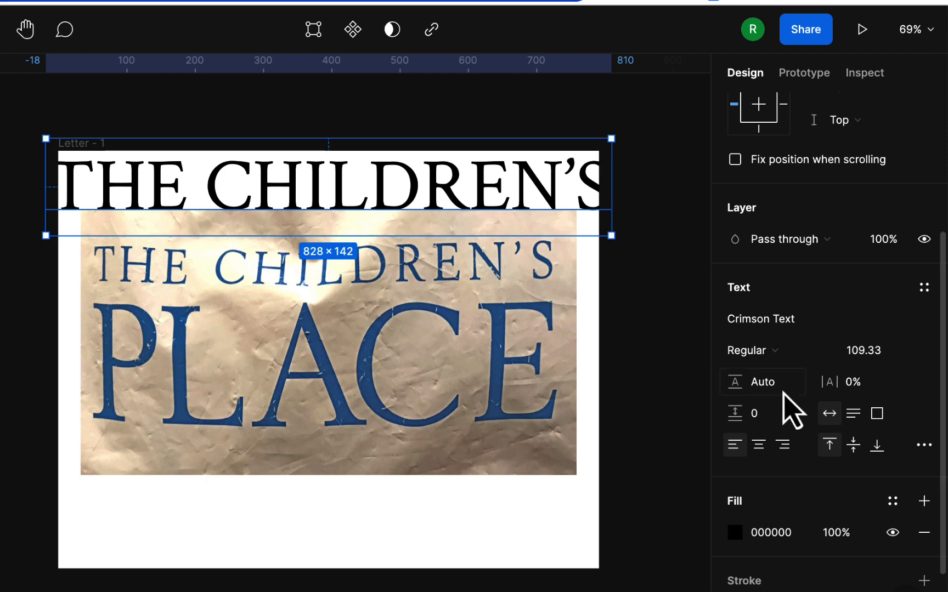
# Set the "the children's" text to auto height and scale it proportionally to about 696 × 119 over the photo's upper edge
pyautogui.click(853, 419)
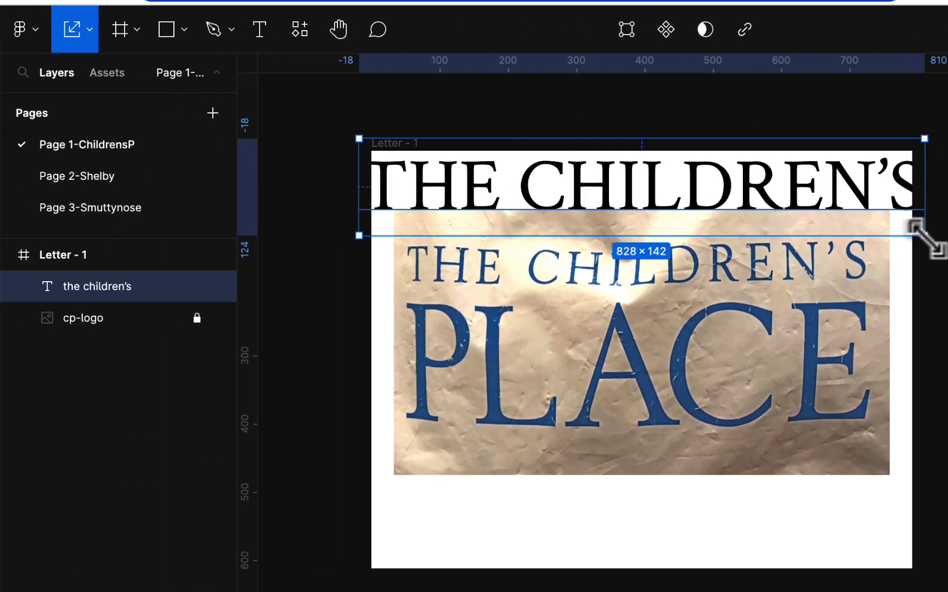
pyautogui.moveTo(926, 237); pyautogui.dragTo(860, 225)
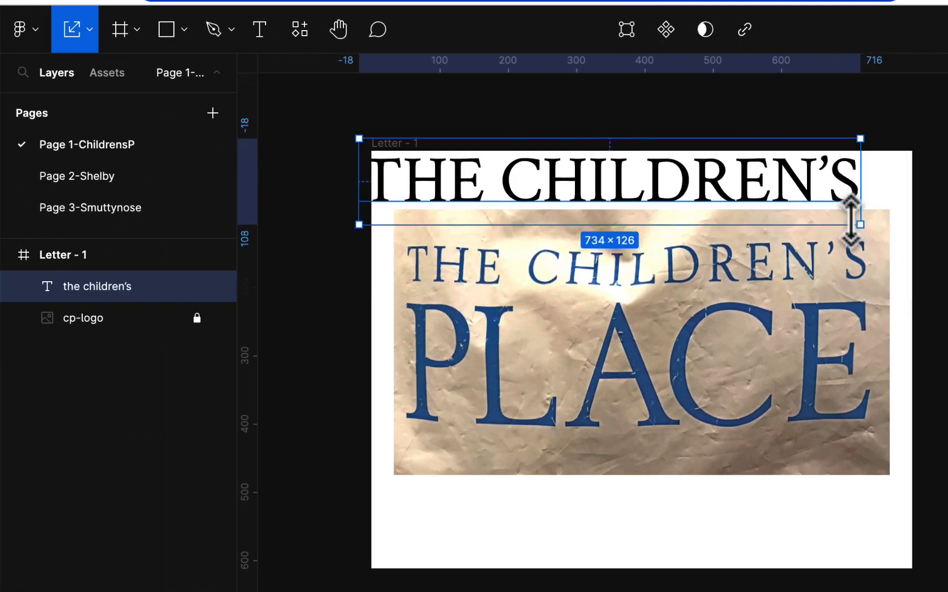
pyautogui.moveTo(762, 186); pyautogui.dragTo(790, 247)
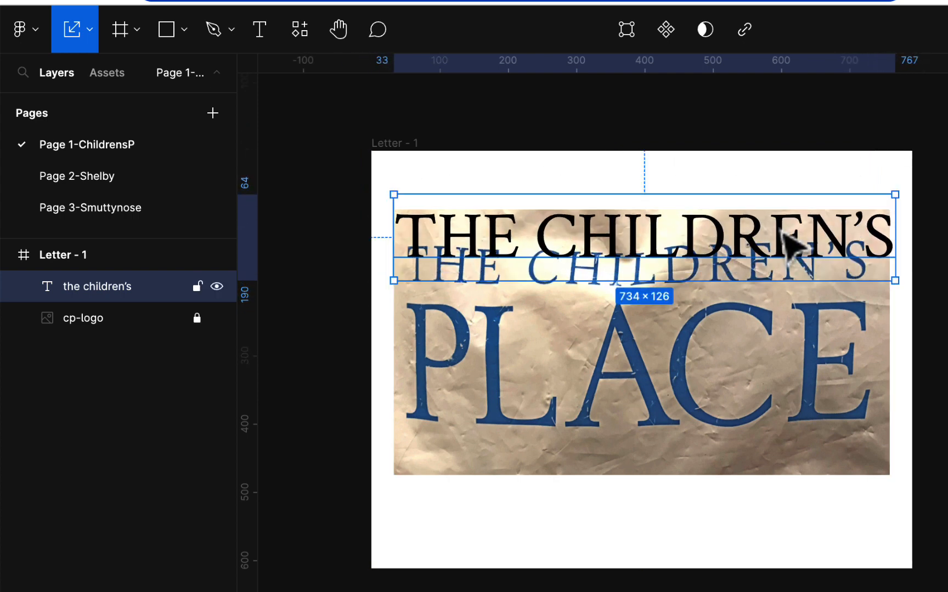
pyautogui.moveTo(900, 190); pyautogui.dragTo(874, 211)
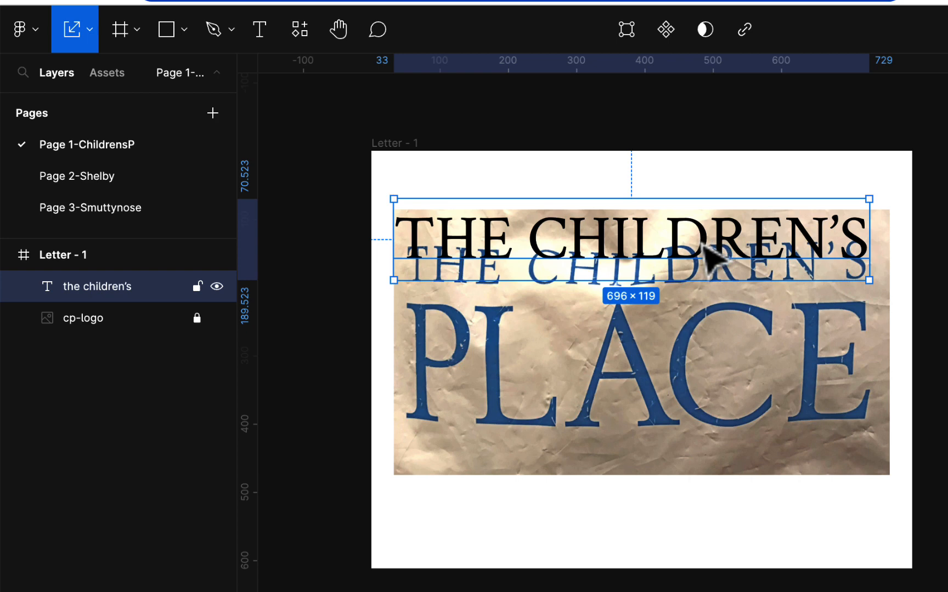
# Place the text over the photo's "THE CHILDREN'S" line and scale it proportionally to match, about 687 × 118
pyautogui.scroll(3, 708, 255)
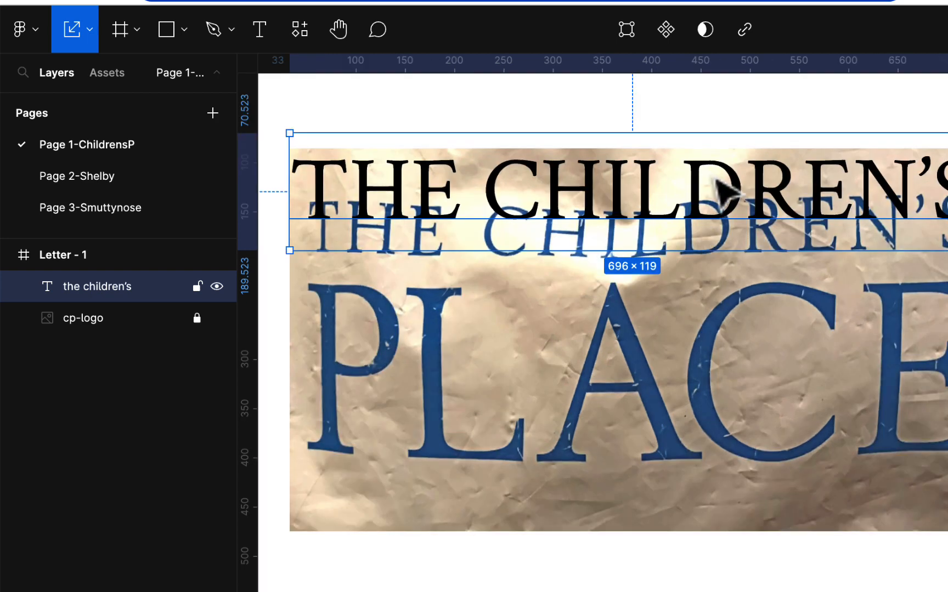
pyautogui.moveTo(735, 173); pyautogui.dragTo(728, 217)
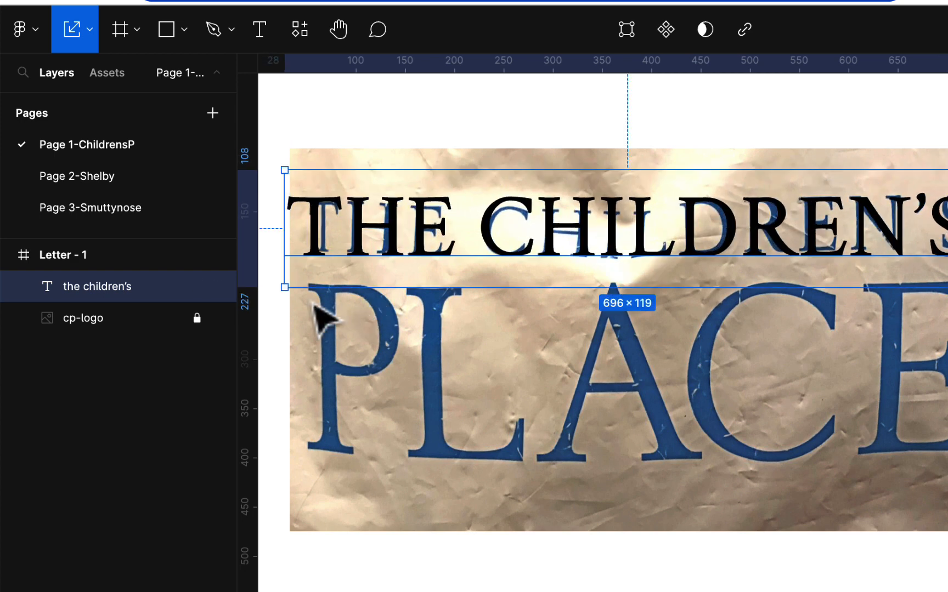
pyautogui.moveTo(285, 287); pyautogui.dragTo(305, 284)
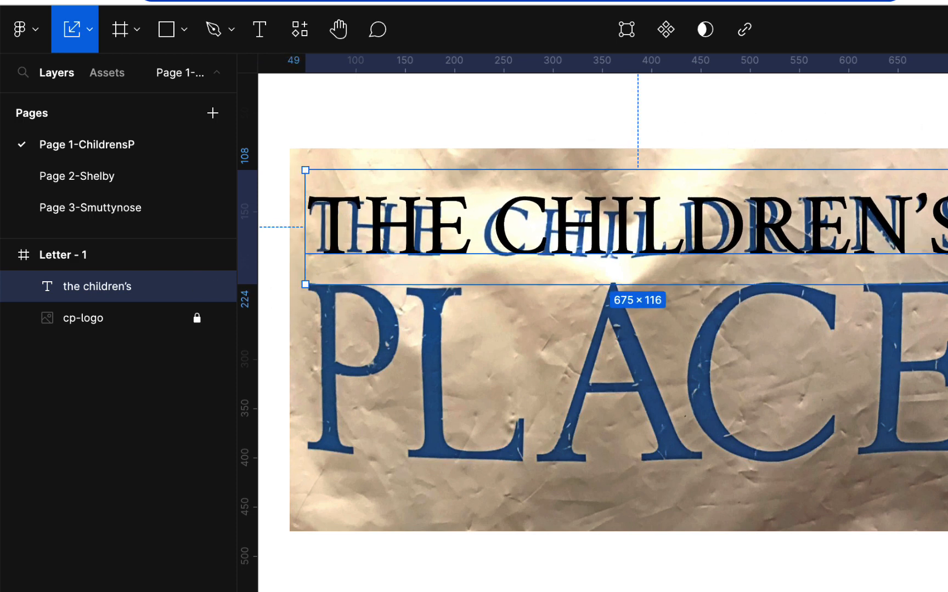
pyautogui.moveTo(947, 170); pyautogui.dragTo(947, 168)
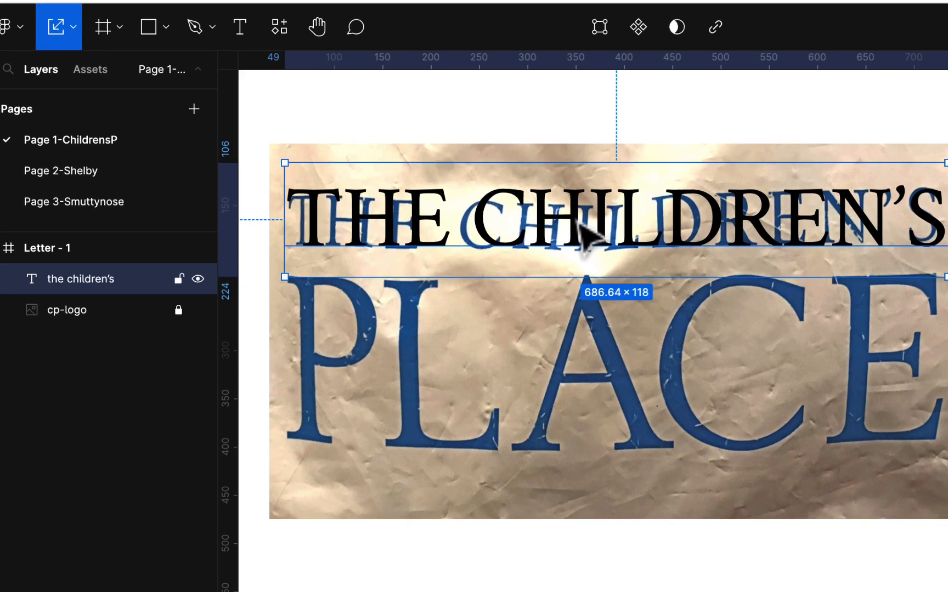
# Move the scaled "the children's" text up off the photo to about x 39, y -53 on the frame
pyautogui.moveTo(611, 230); pyautogui.dragTo(595, 132)
pyautogui.moveTo(521, 129); pyautogui.dragTo(518, 121)
pyautogui.scroll(4, 521, 122)
pyautogui.scroll(2, 525, 121)
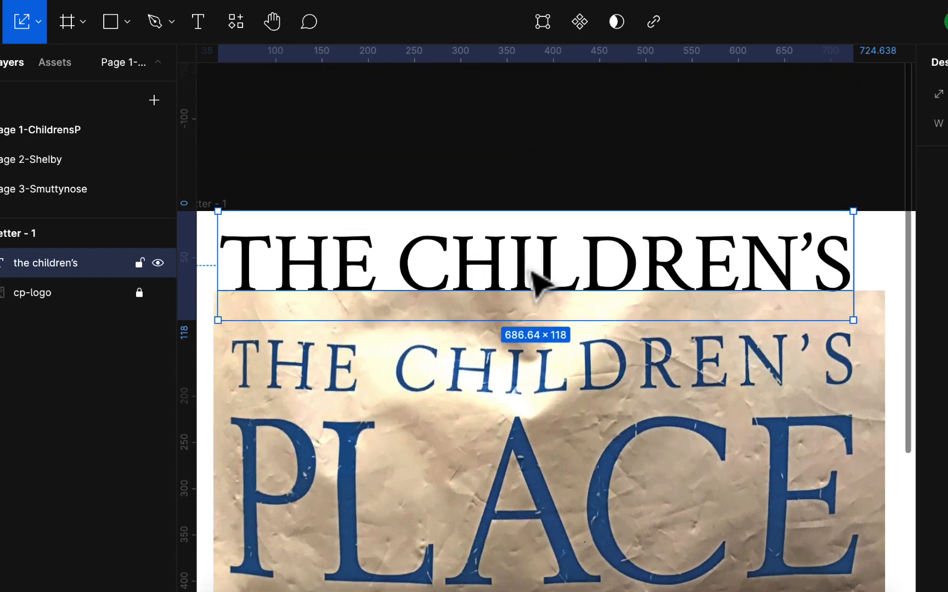
pyautogui.moveTo(539, 279); pyautogui.dragTo(524, 219)
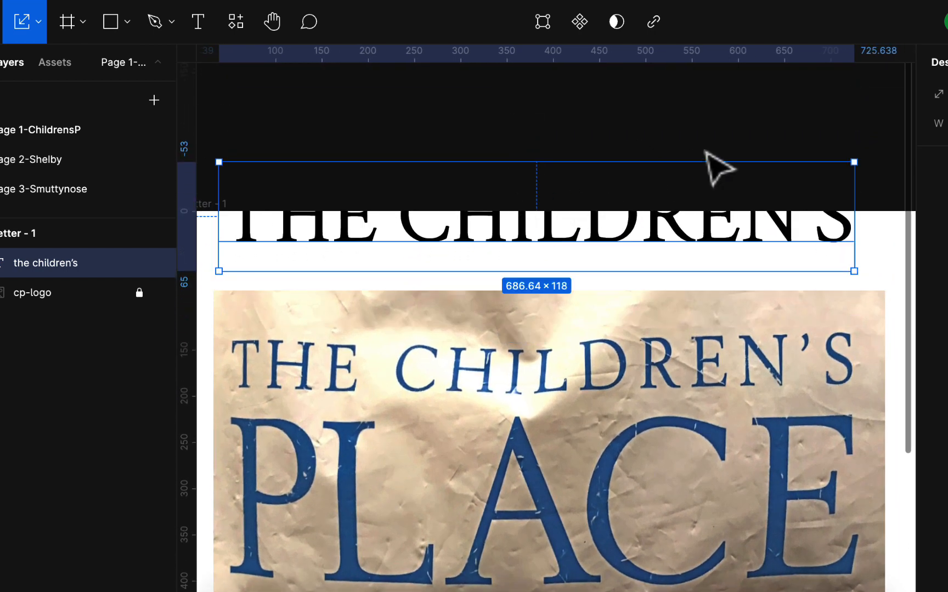
pyautogui.hscroll(-2, 762, 169)
pyautogui.scroll(-1, 761, 169)
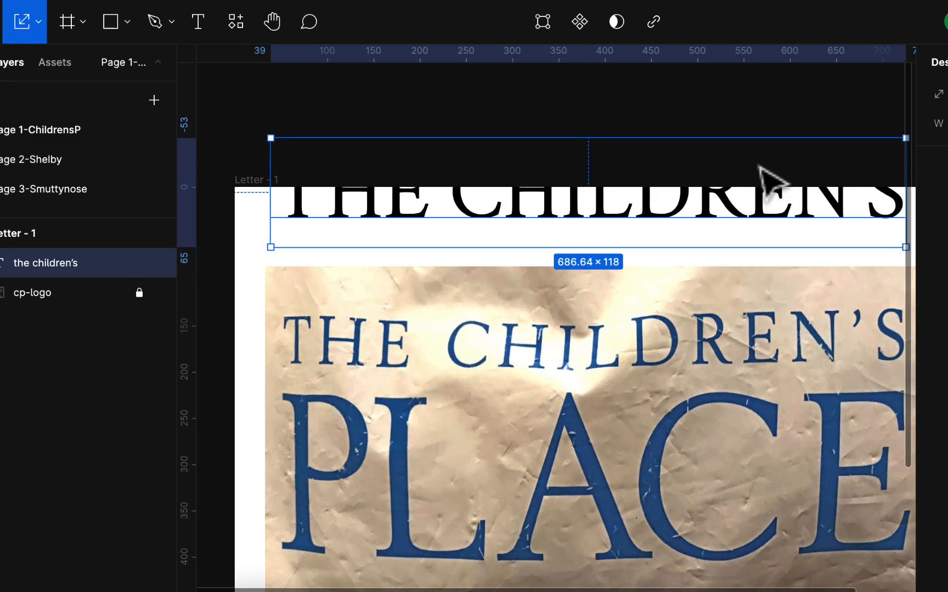
pyautogui.press('-')
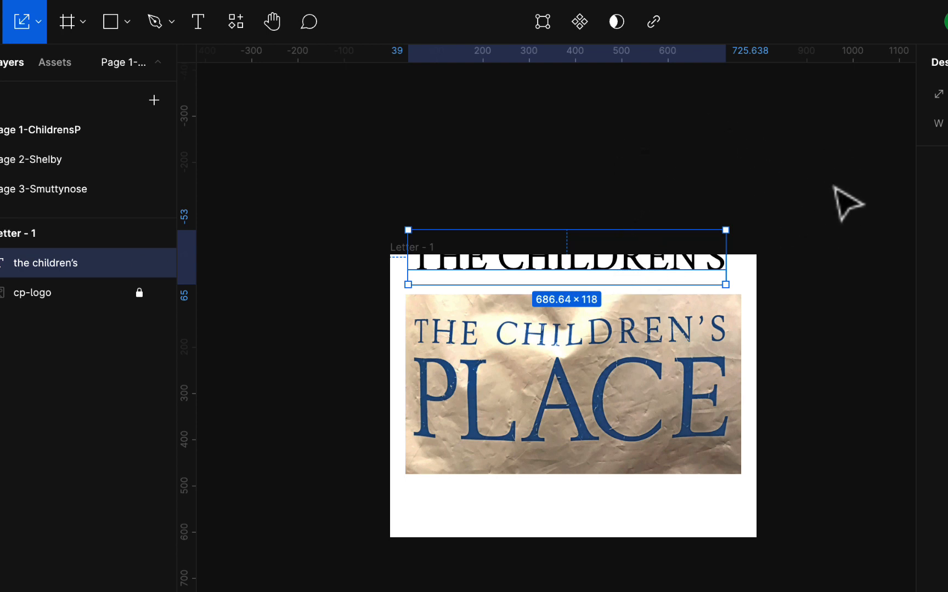
# Deselect the text, return to the Move tool and change the page background color to E0D2D2
pyautogui.press('Escape')
pyautogui.click(39, 23)
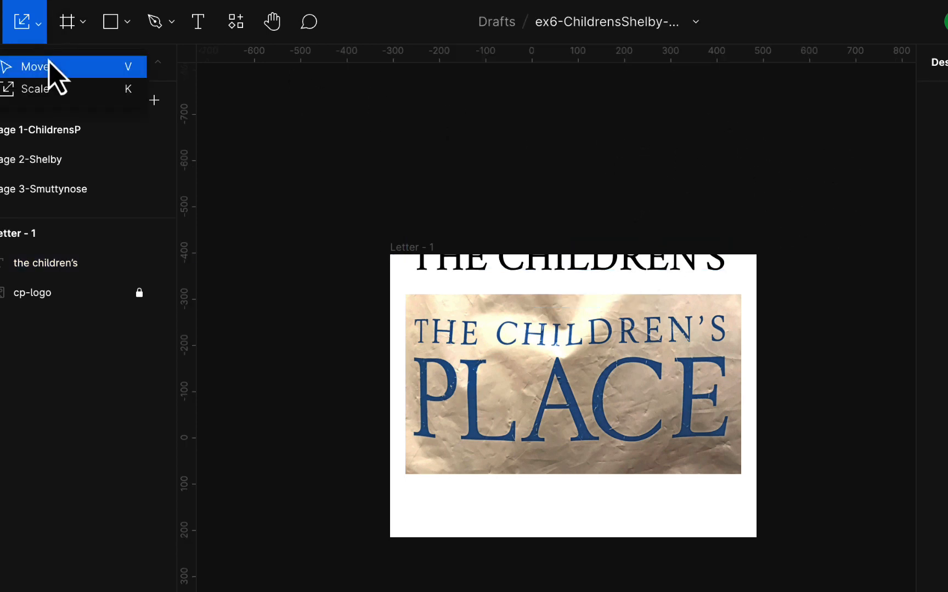
pyautogui.click(48, 65)
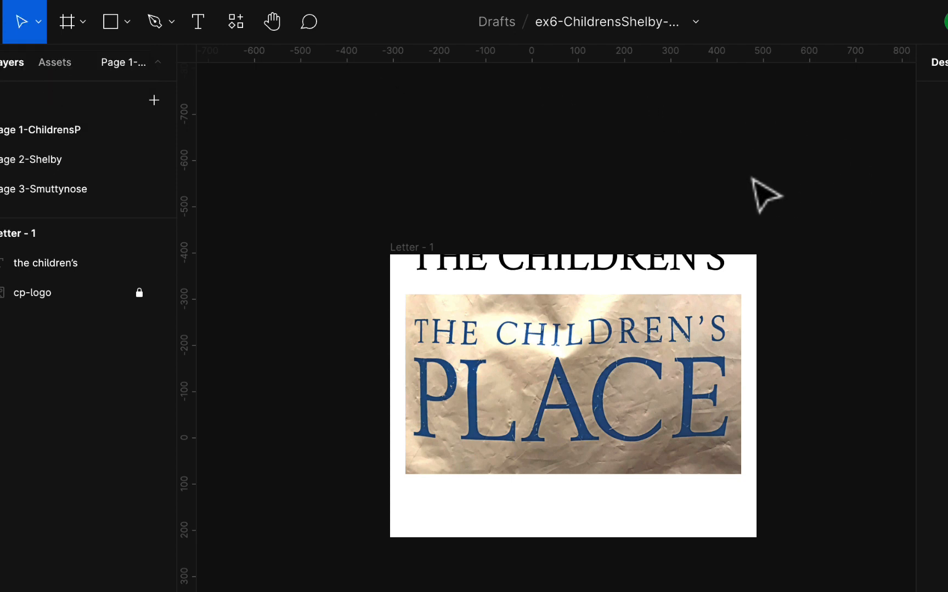
pyautogui.scroll(-3, 752, 178)
pyautogui.scroll(1, 812, 209)
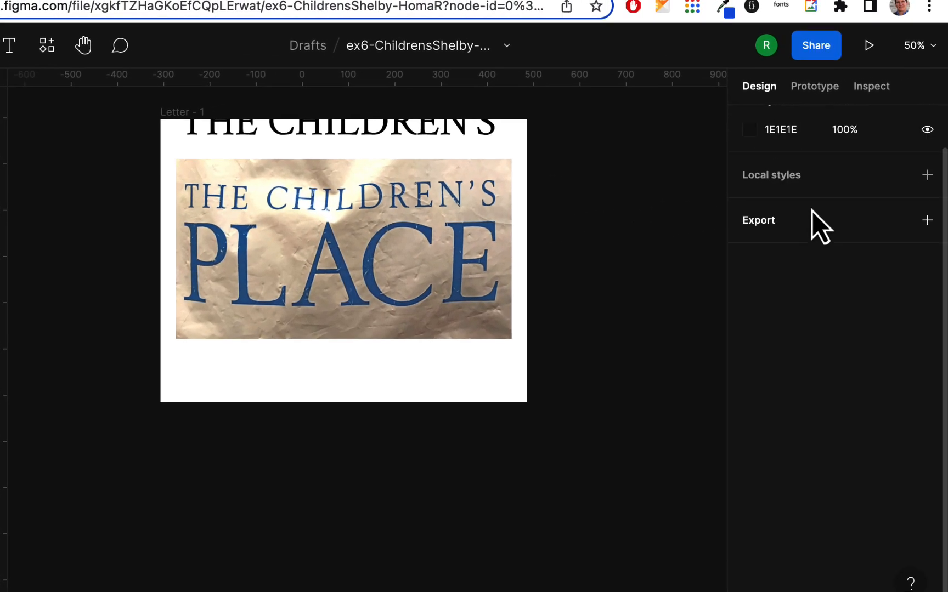
pyautogui.scroll(1, 812, 209)
pyautogui.click(748, 159)
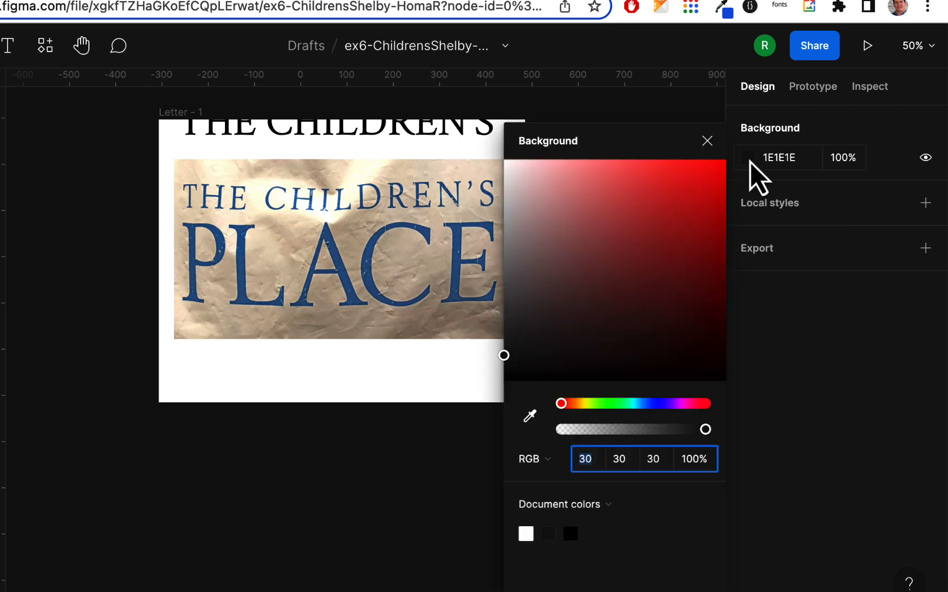
pyautogui.click(551, 251)
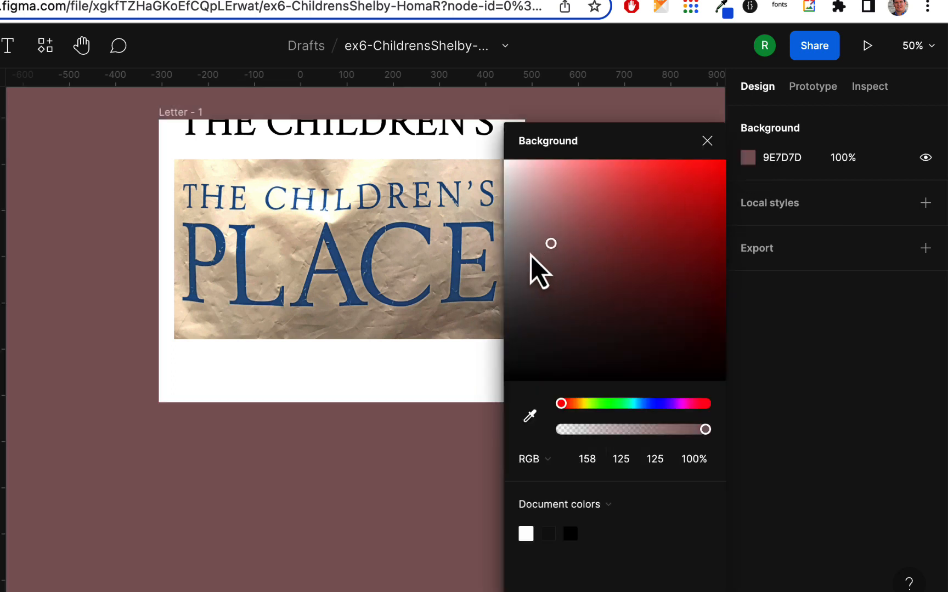
pyautogui.moveTo(530, 255); pyautogui.dragTo(518, 187)
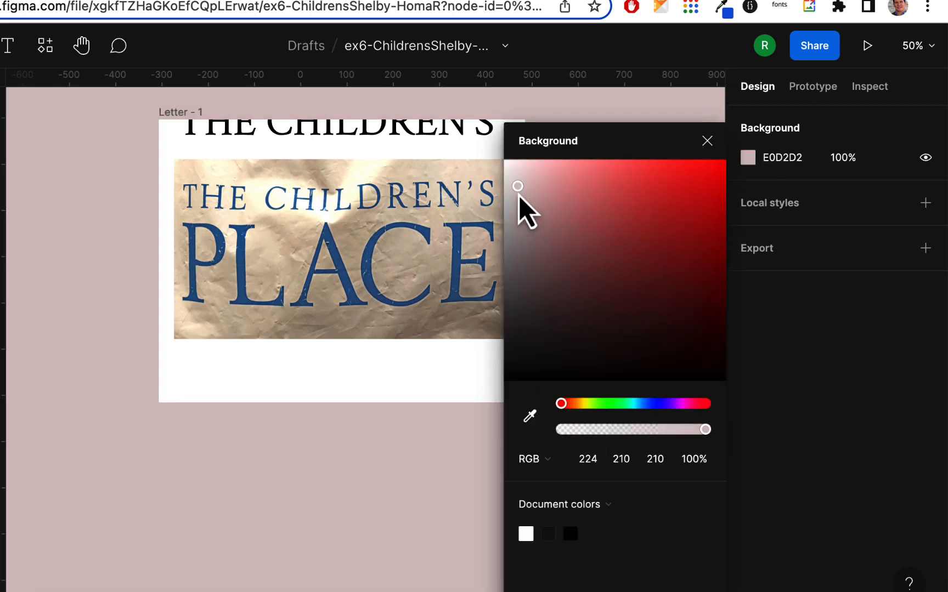
pyautogui.click(708, 143)
# Move the "the children's" text out of the Letter - 1 frame onto the canvas above it, leaving a clear gap
pyautogui.scroll(5, 449, 232)
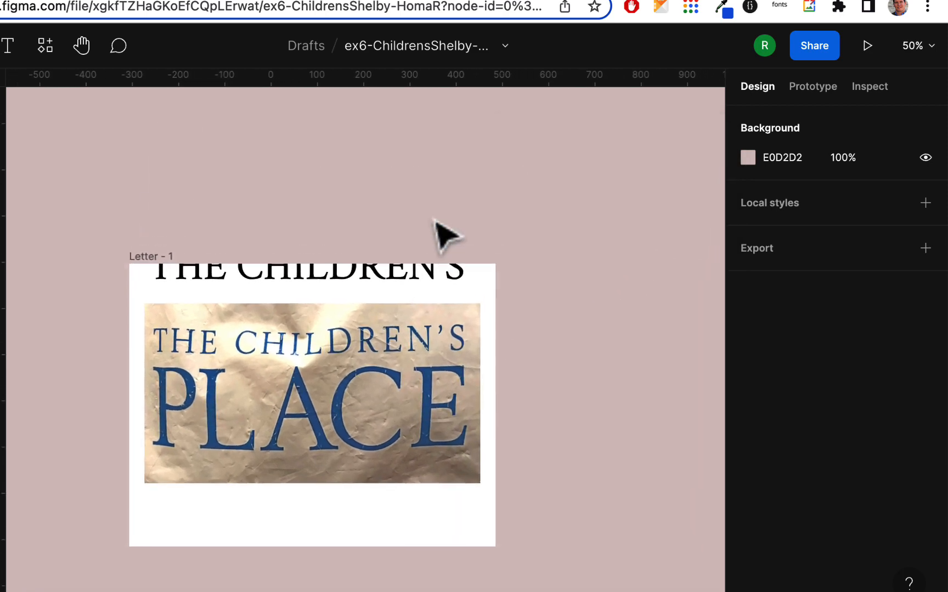
pyautogui.click(435, 285)
pyautogui.moveTo(433, 283); pyautogui.dragTo(437, 231)
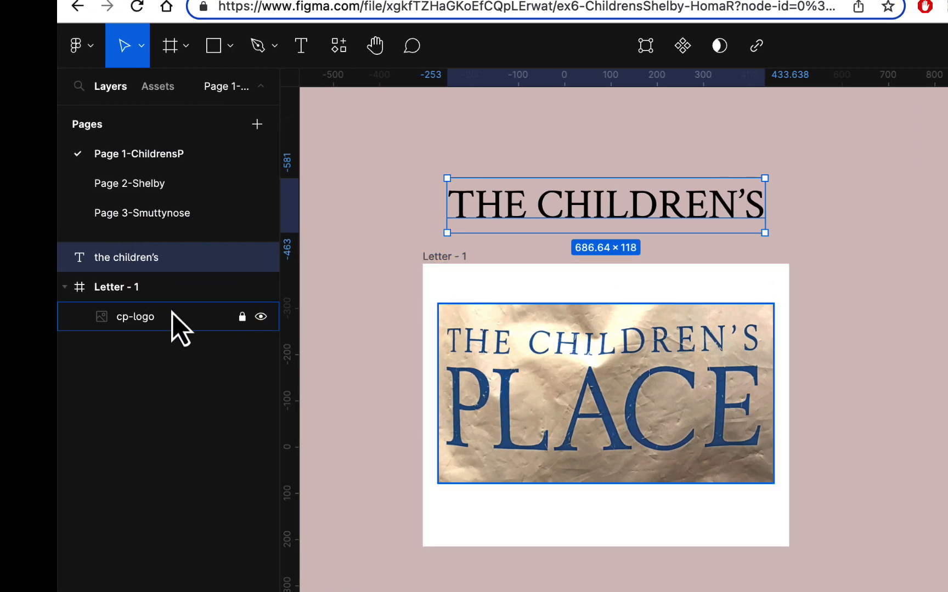
pyautogui.moveTo(561, 207); pyautogui.dragTo(560, 181)
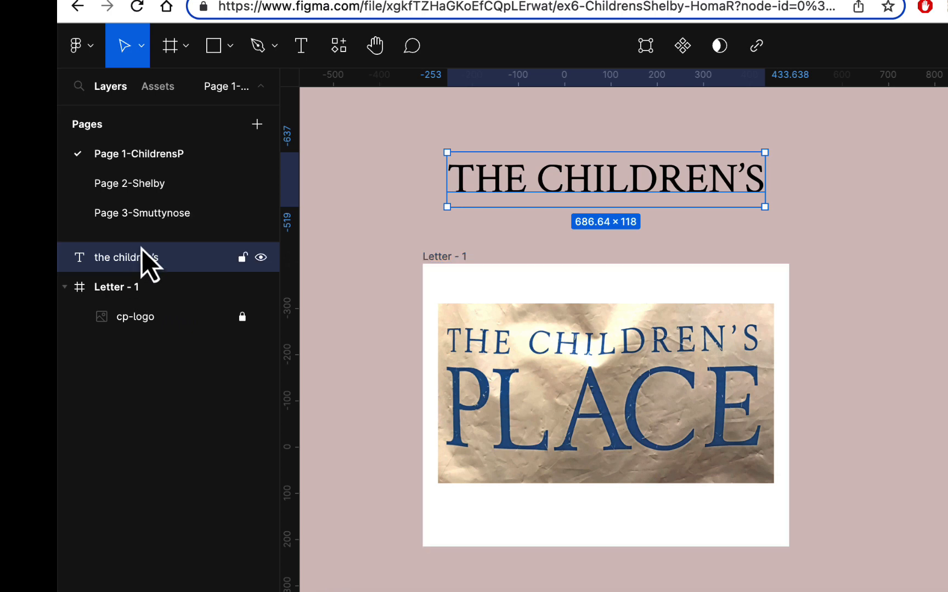
pyautogui.click(855, 181)
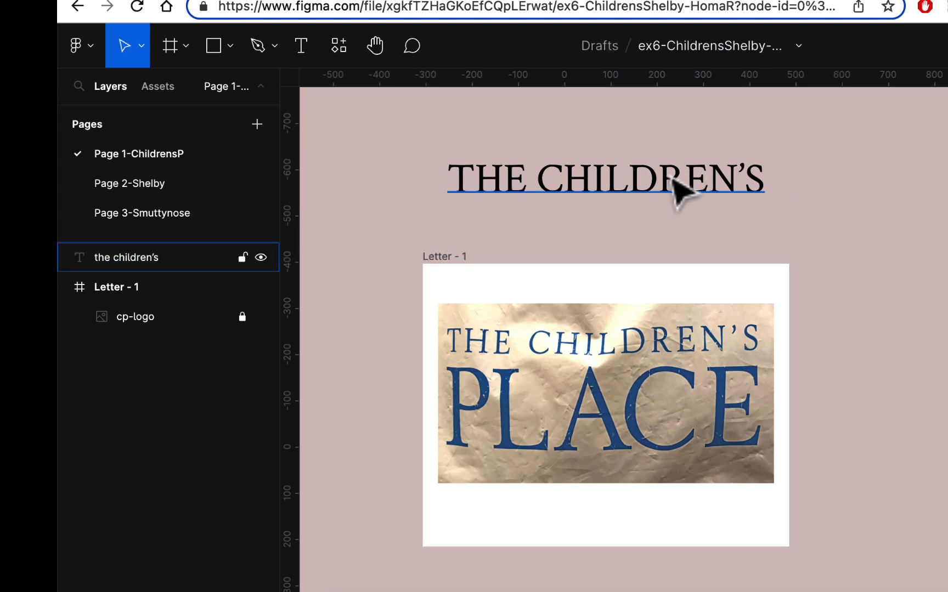
# Duplicate the "the children's" text onto the photo's "PLACE" line and change the copy to "place" with auto width
pyautogui.moveTo(670, 176); pyautogui.dragTo(672, 423)
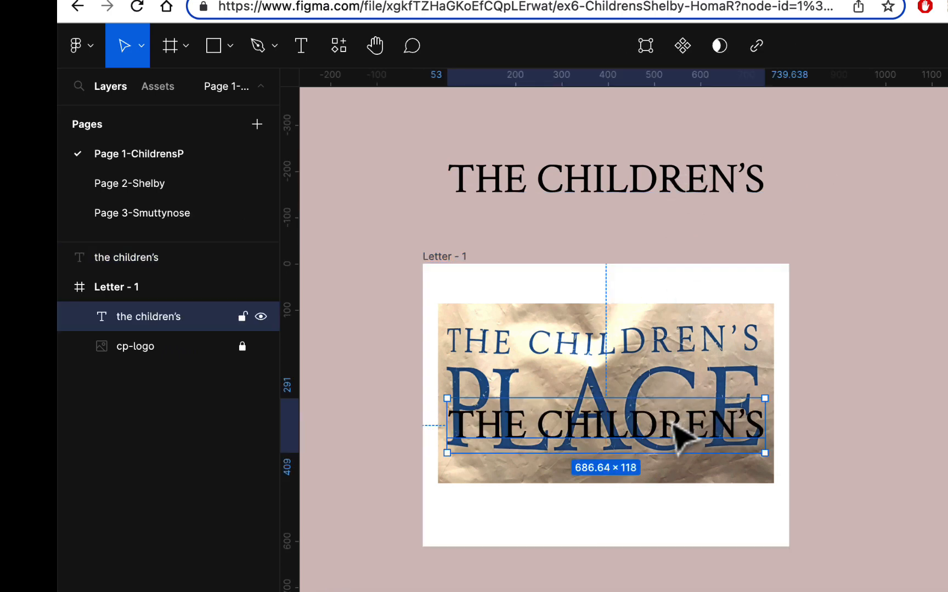
pyautogui.doubleClick(673, 425)
pyautogui.write('pla')
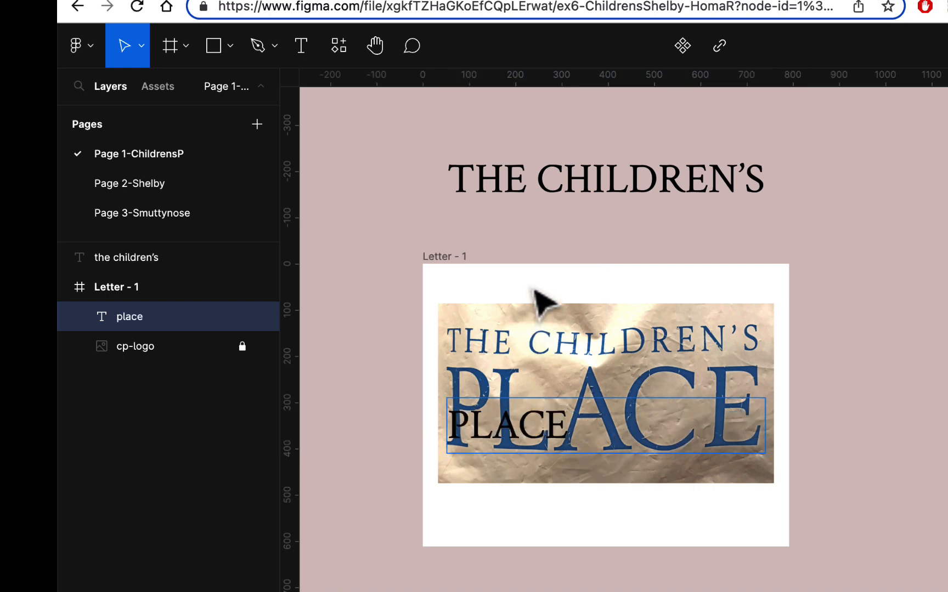
pyautogui.press('Escape')
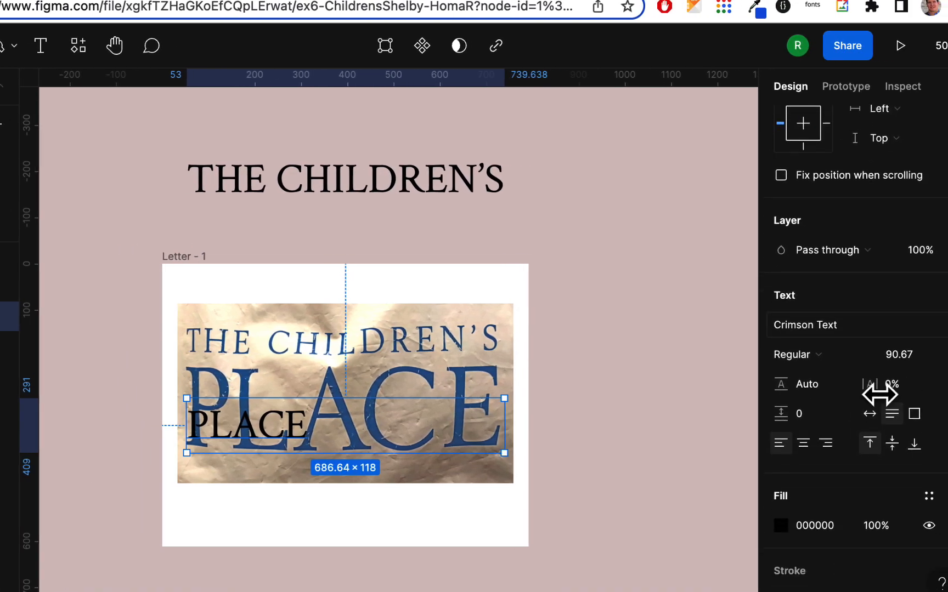
pyautogui.click(871, 418)
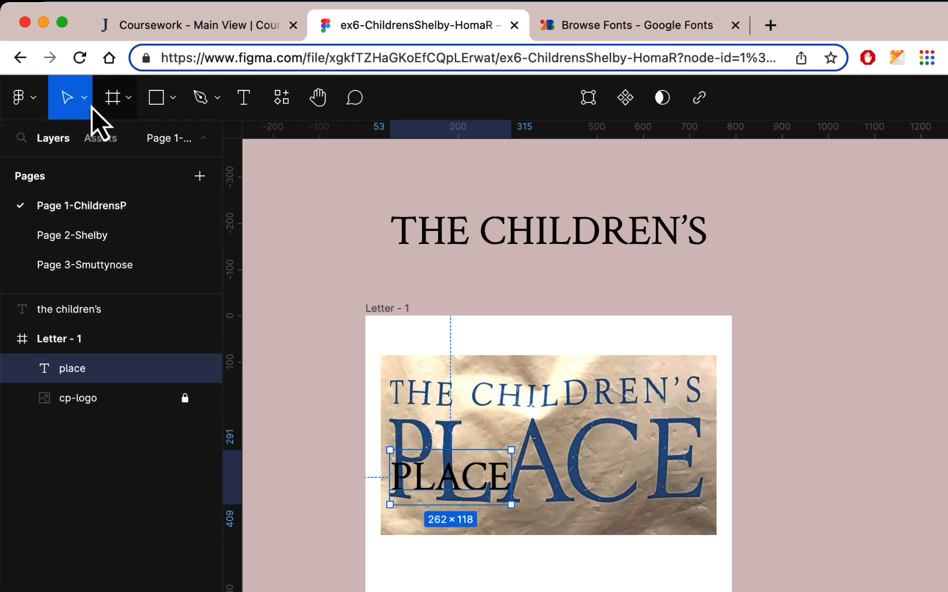
# Scale the "place" text up to about 703 × 317 over the photo's large "PLACE" line, matching its lettering
pyautogui.click(91, 104)
pyautogui.click(98, 167)
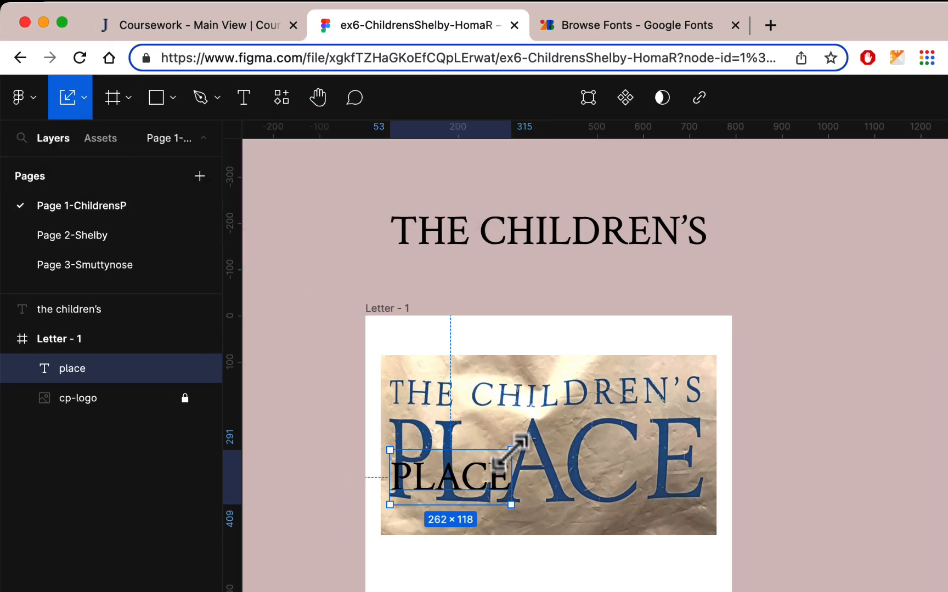
pyautogui.moveTo(511, 450); pyautogui.dragTo(707, 361)
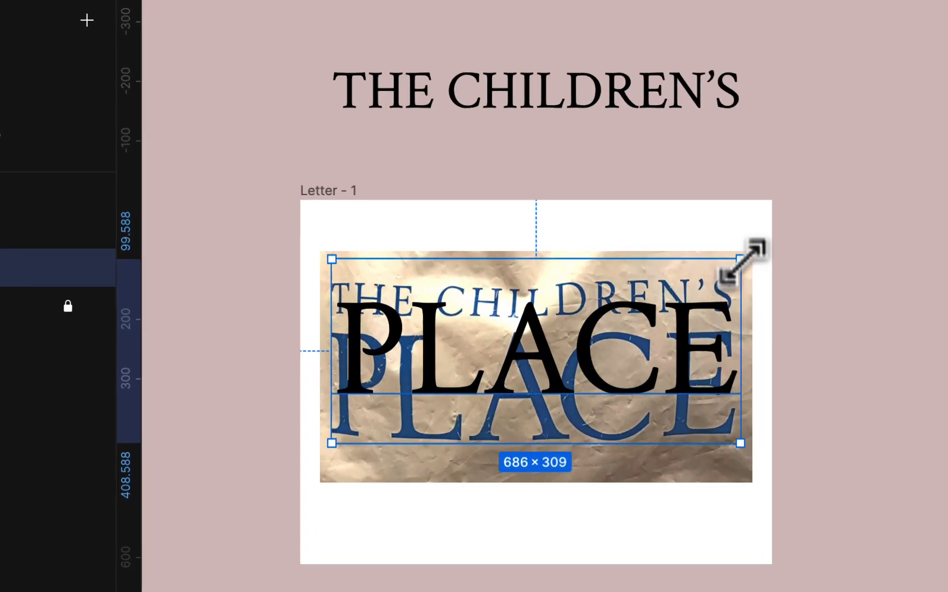
pyautogui.moveTo(743, 261); pyautogui.dragTo(750, 254)
pyautogui.moveTo(565, 361); pyautogui.dragTo(539, 381)
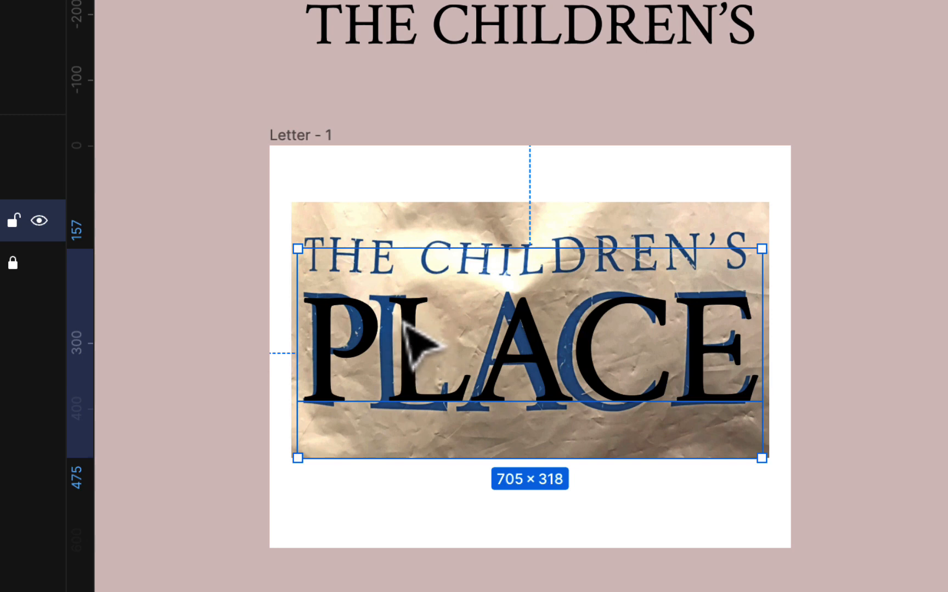
pyautogui.moveTo(404, 325)
pyautogui.mouseDown()
pyautogui.moveTo(408, 350)
pyautogui.moveTo(405, 321)
pyautogui.mouseUp()
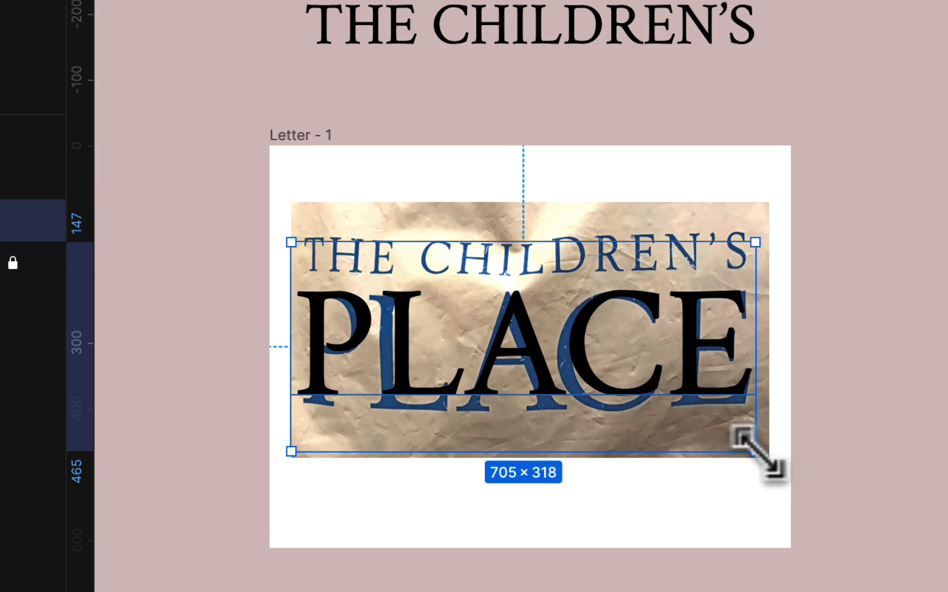
pyautogui.moveTo(754, 454)
pyautogui.mouseDown()
pyautogui.moveTo(774, 469)
pyautogui.moveTo(732, 449)
pyautogui.moveTo(741, 452)
pyautogui.mouseUp()
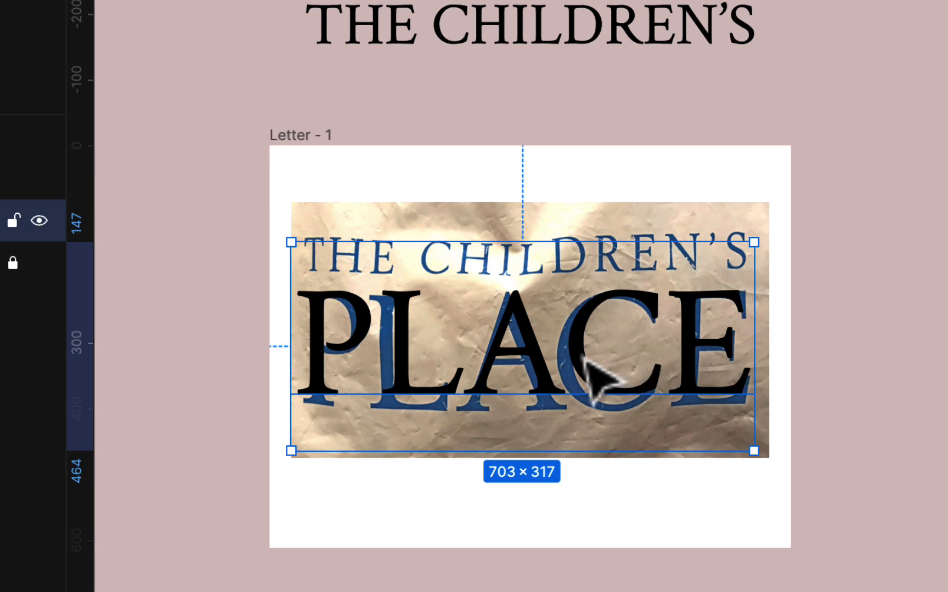
# Move "place" onto the canvas above the frame and put a duplicate of "the children's" at about x 53, y 27 on the frame
pyautogui.moveTo(592, 364); pyautogui.dragTo(810, 101)
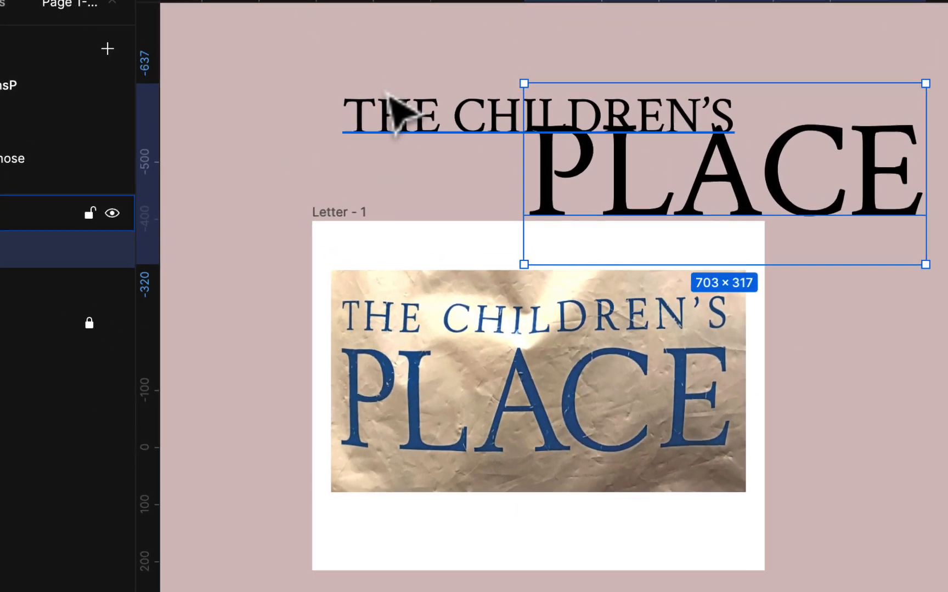
pyautogui.click(406, 61)
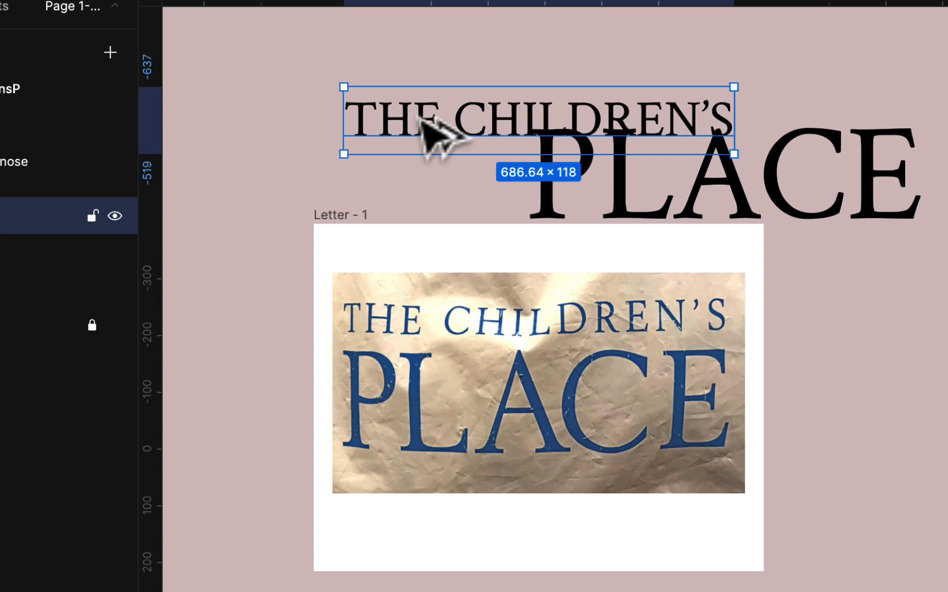
pyautogui.keyDown('alt'); pyautogui.moveTo(425, 123); pyautogui.dragTo(426, 273); pyautogui.keyUp('alt')
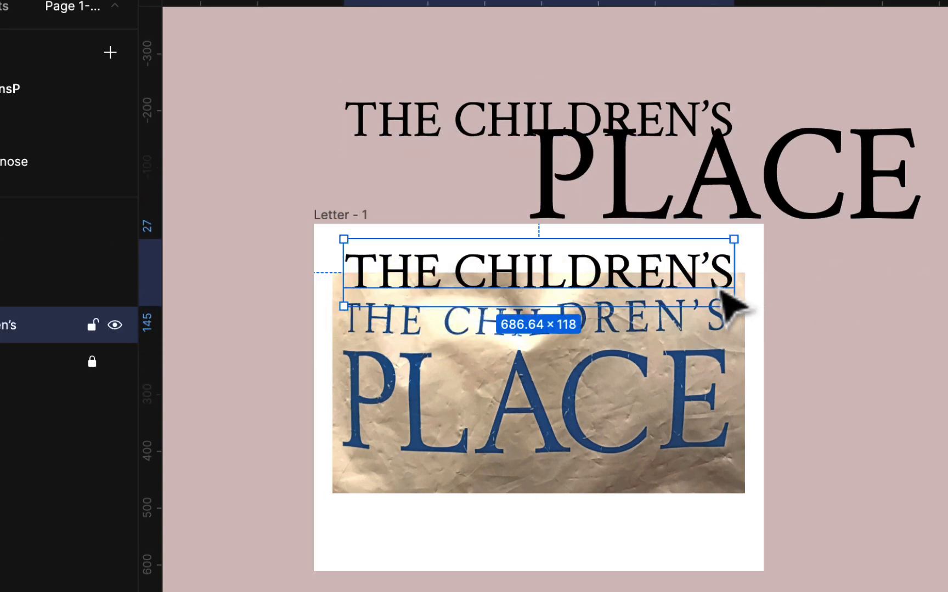
pyautogui.click(89, 3)
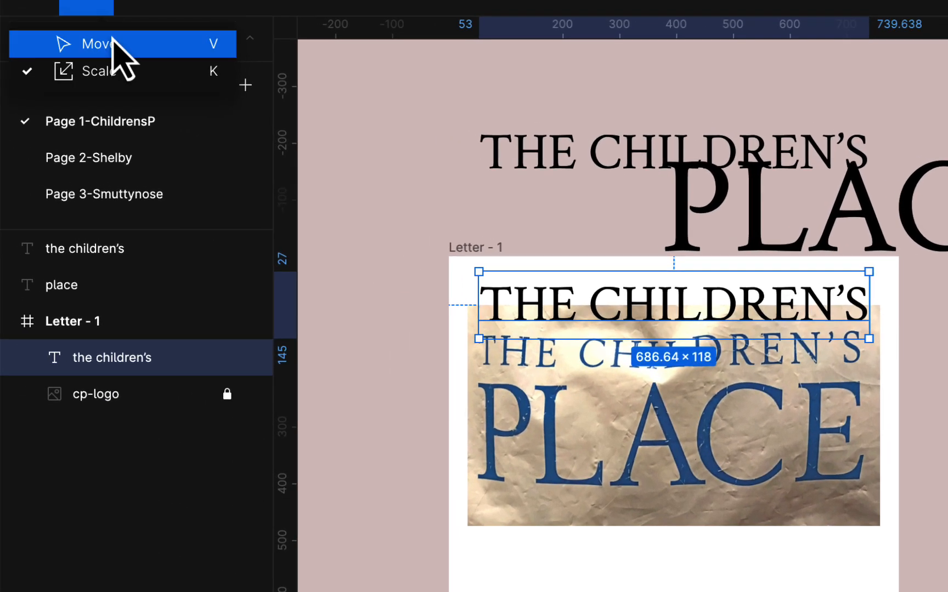
pyautogui.click(112, 41)
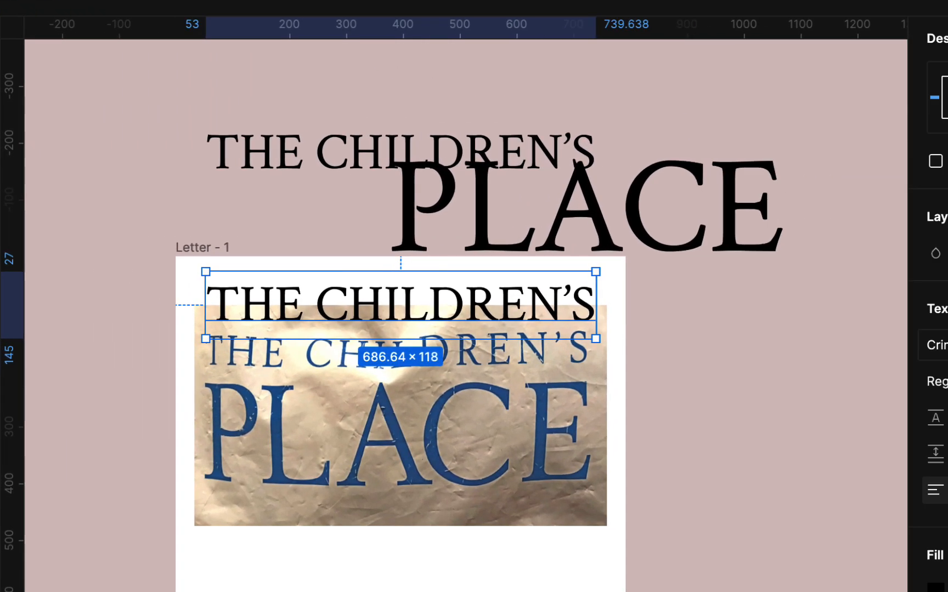
# Change the duplicated "the children's" text on the frame to the NanumMyeongjo font with auto width
pyautogui.click(939, 345)
pyautogui.press('n')
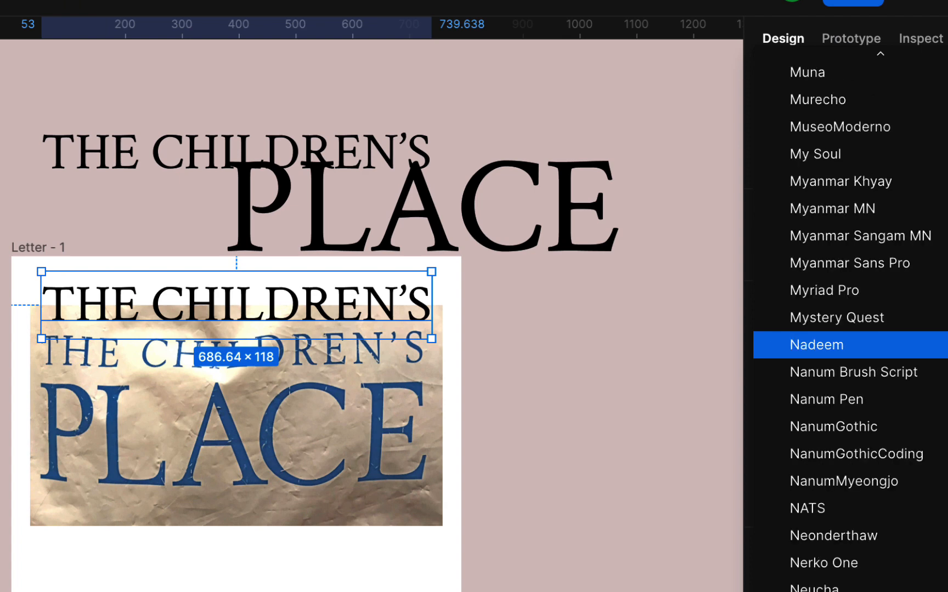
pyautogui.press('Down')
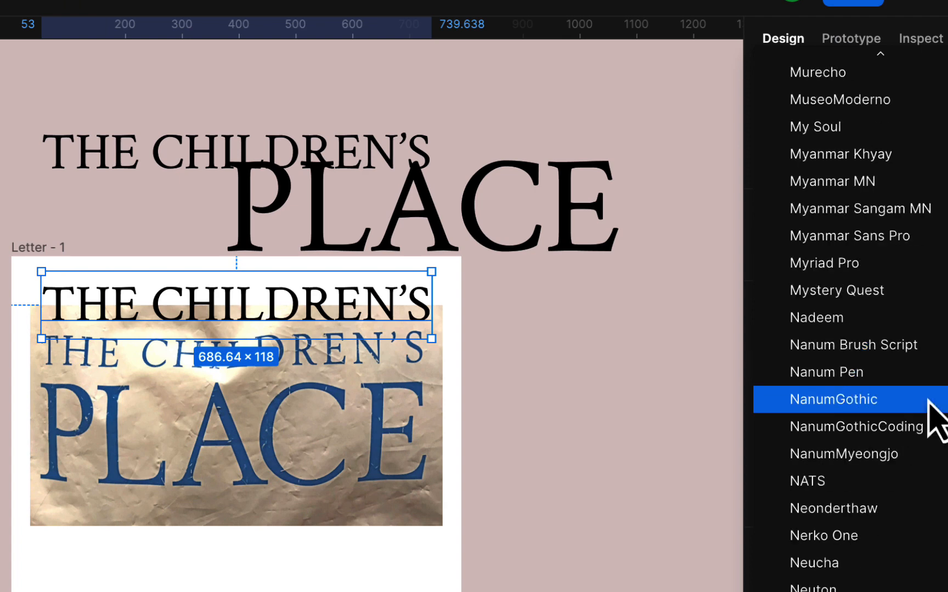
pyautogui.click(894, 455)
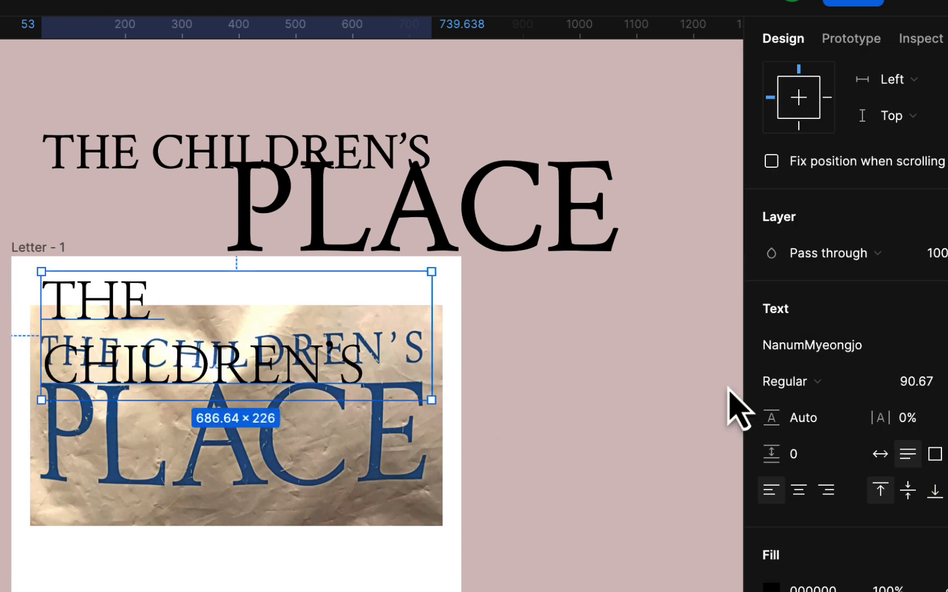
pyautogui.click(881, 455)
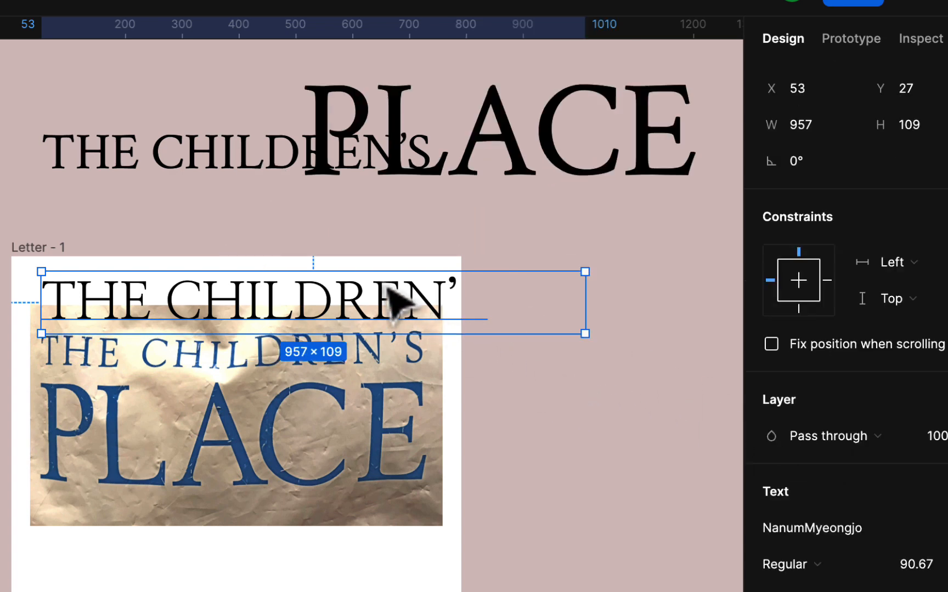
# Place the NanumMyeongjo text at X 0, Y 16 on the frame as a 957 × 109 box and set its weight to Bold
pyautogui.moveTo(395, 296); pyautogui.dragTo(436, 299)
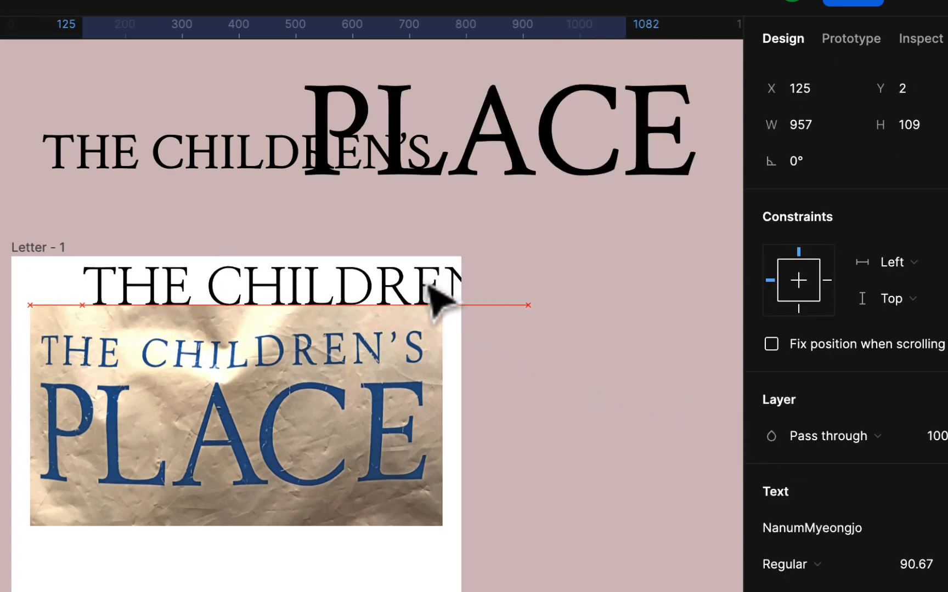
pyautogui.moveTo(271, 302); pyautogui.dragTo(277, 296)
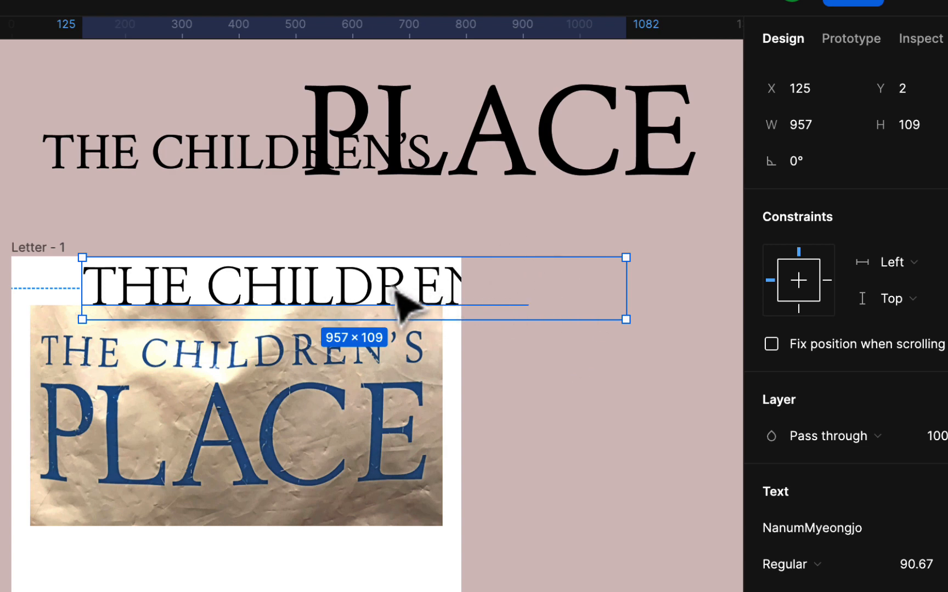
pyautogui.moveTo(396, 296); pyautogui.dragTo(325, 300)
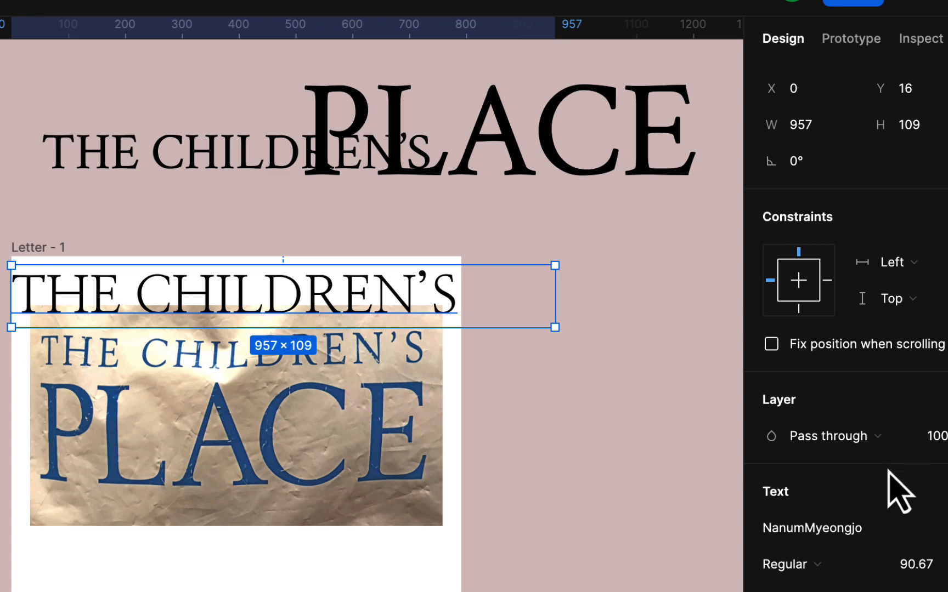
pyautogui.click(820, 568)
pyautogui.click(779, 532)
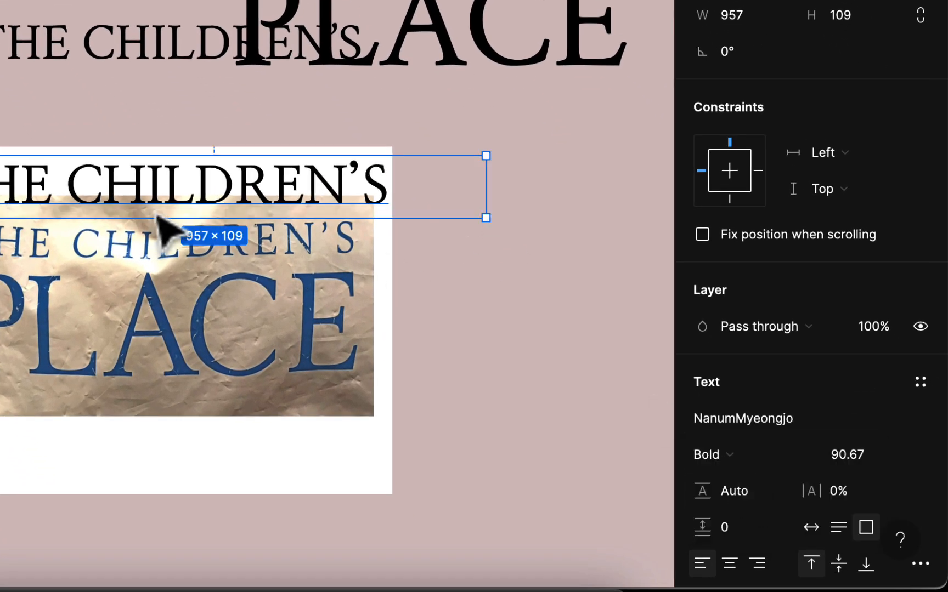
# Bring the Crimson Text sample directly above the NanumMyeongjo one and compare the letterforms of both with the photo's lettering
pyautogui.moveTo(139, 62); pyautogui.dragTo(122, 138)
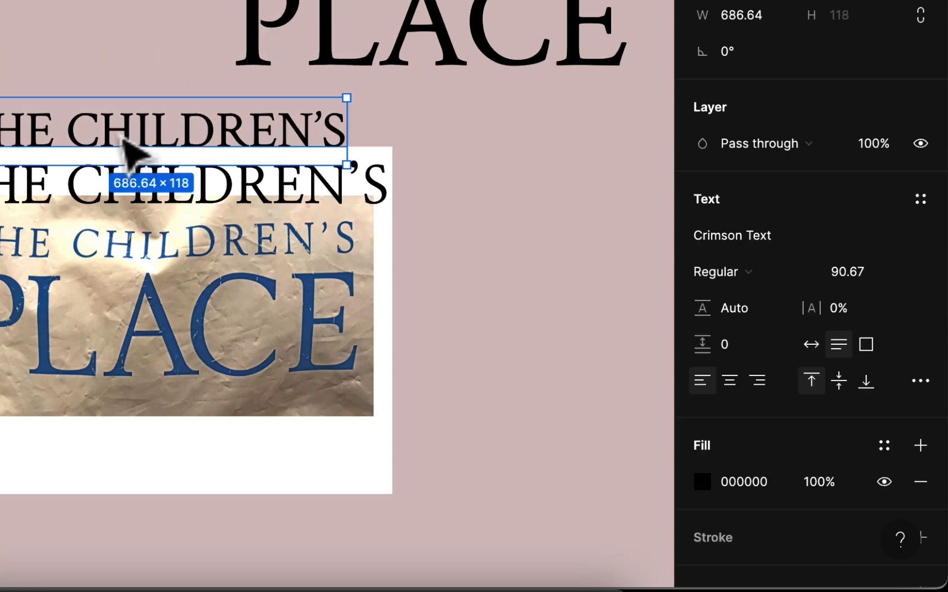
pyautogui.scroll(10, 132, 211)
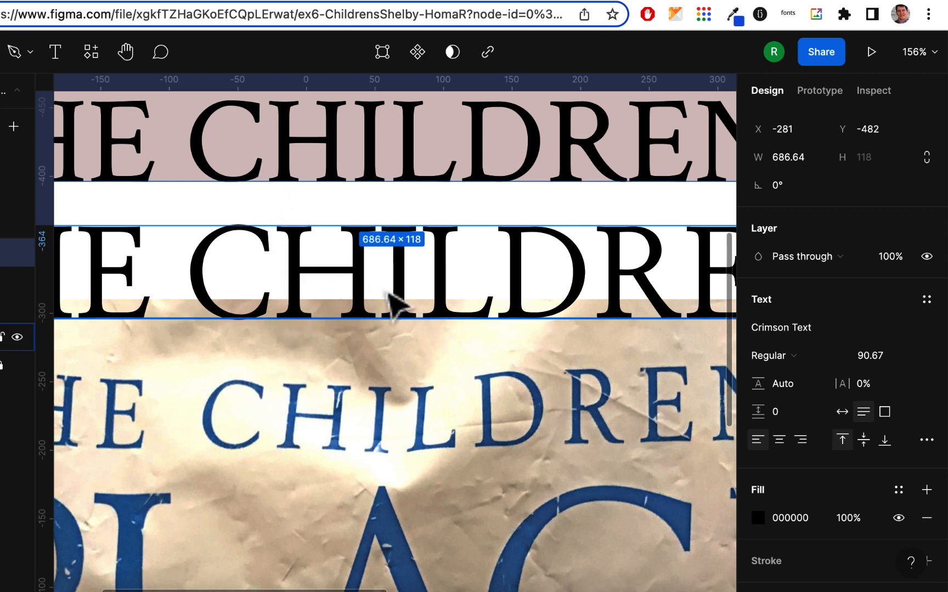
pyautogui.hscroll(4, 546, 334)
pyautogui.scroll(1, 546, 334)
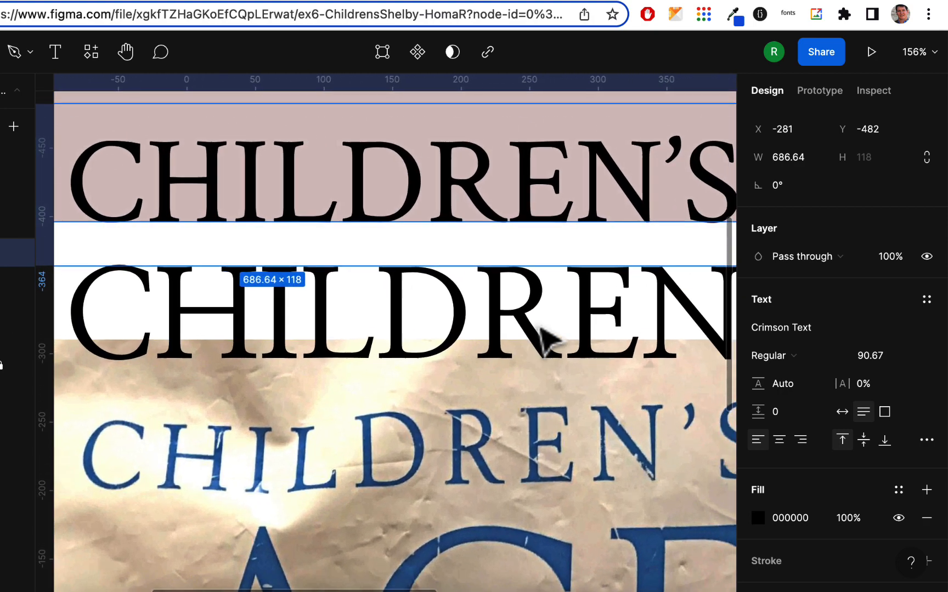
pyautogui.hscroll(2, 541, 328)
pyautogui.scroll(-1, 540, 328)
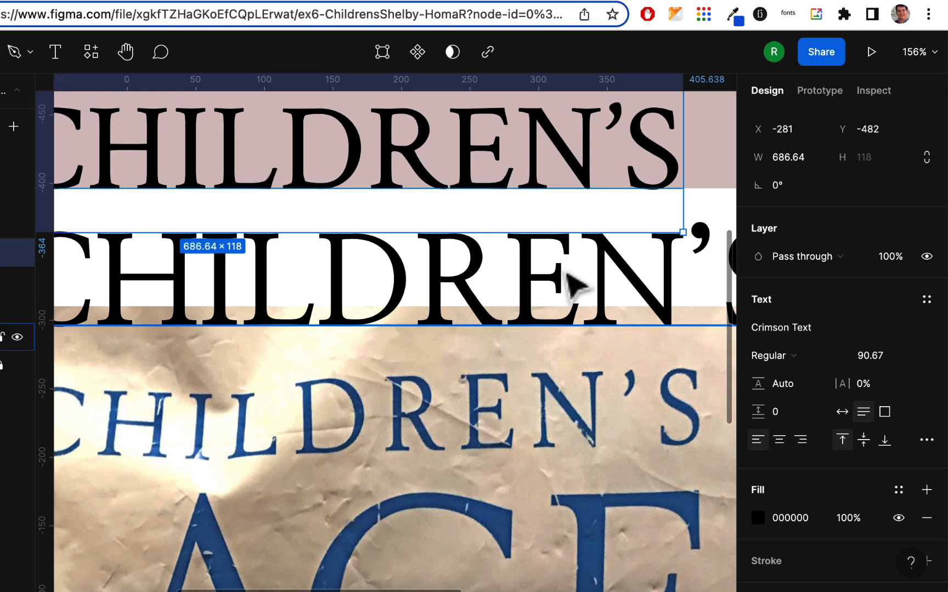
pyautogui.scroll(-4, 568, 382)
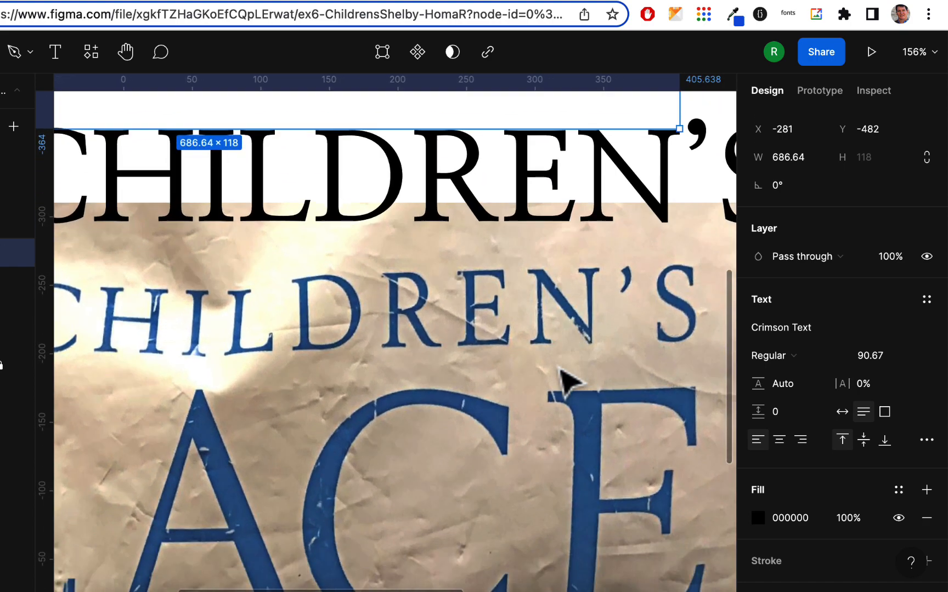
pyautogui.scroll(5, 568, 381)
pyautogui.hscroll(-1, 568, 381)
pyautogui.scroll(1, 558, 369)
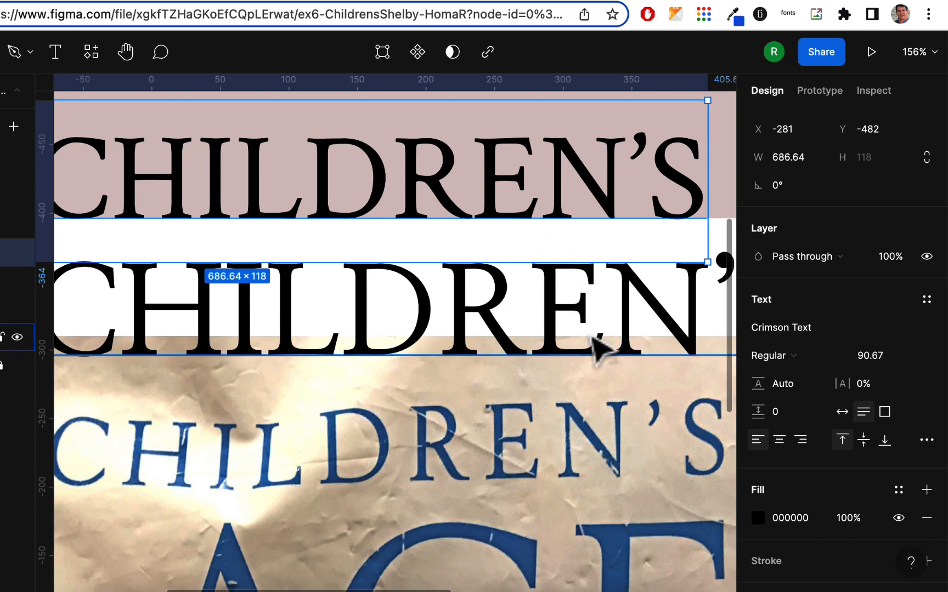
pyautogui.scroll(-5, 595, 366)
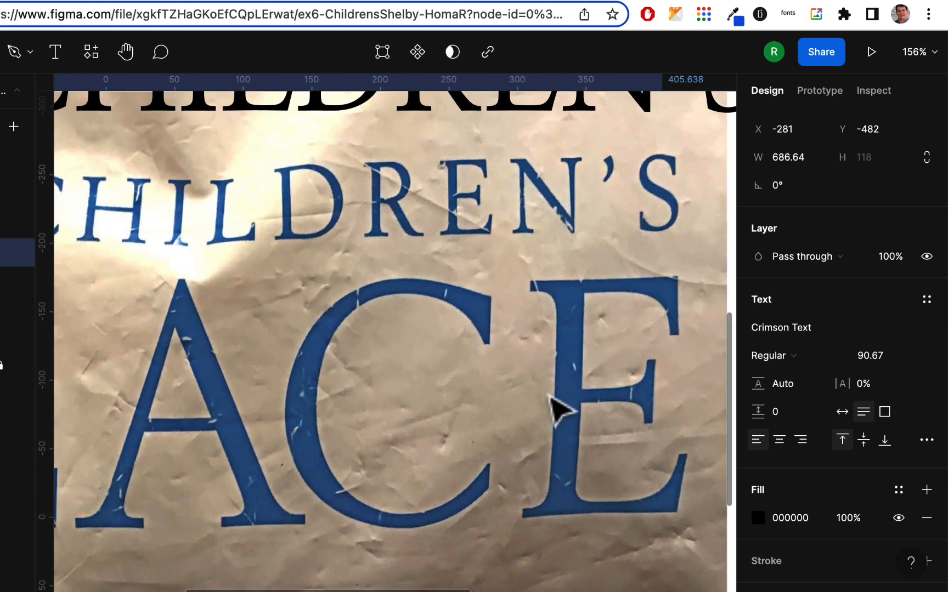
pyautogui.scroll(5, 557, 409)
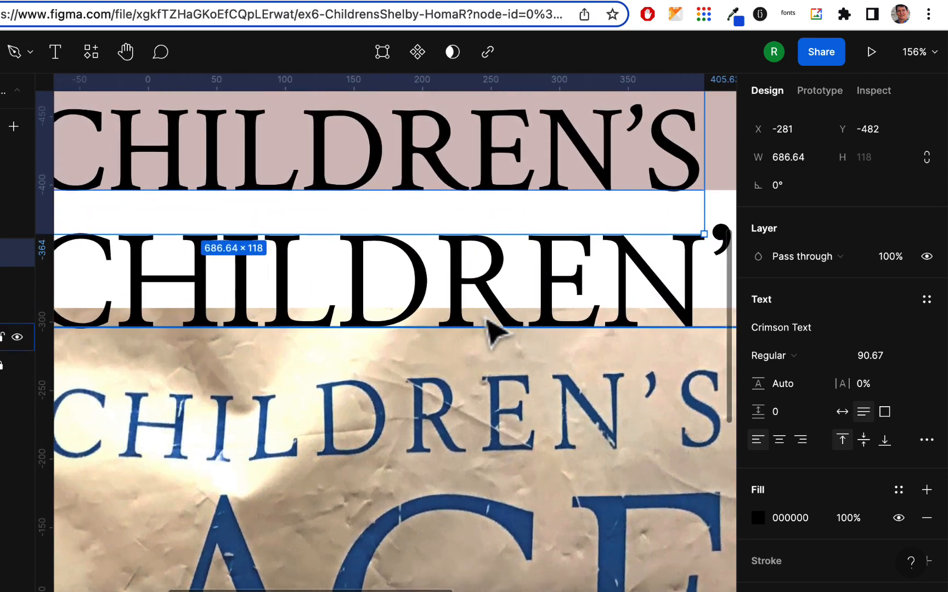
pyautogui.hscroll(-4, 491, 328)
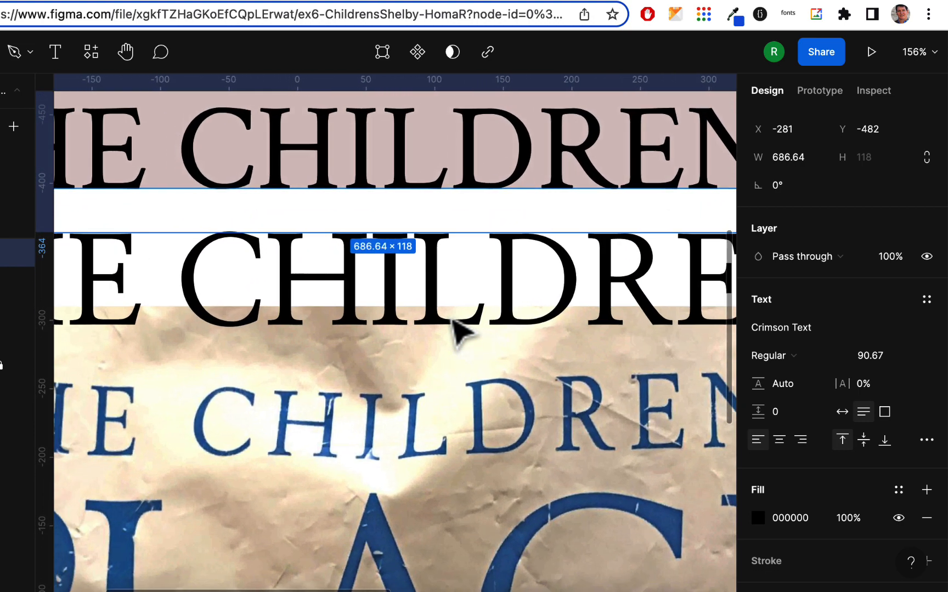
pyautogui.hscroll(-4, 459, 329)
pyautogui.scroll(1, 458, 329)
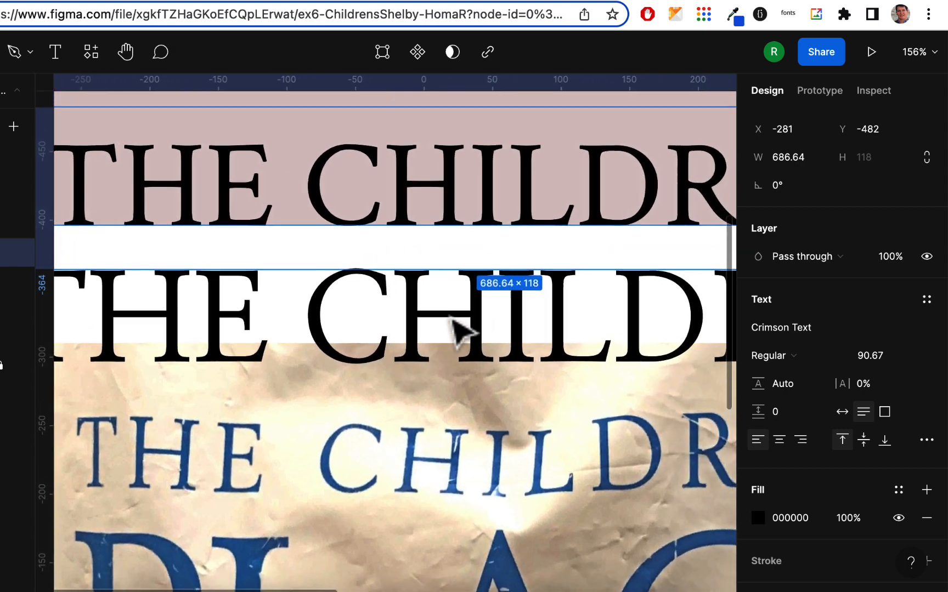
pyautogui.hscroll(-1, 459, 329)
pyautogui.scroll(-1, 460, 329)
pyautogui.hscroll(-2, 459, 329)
pyautogui.scroll(1, 460, 329)
pyautogui.scroll(-5, 457, 330)
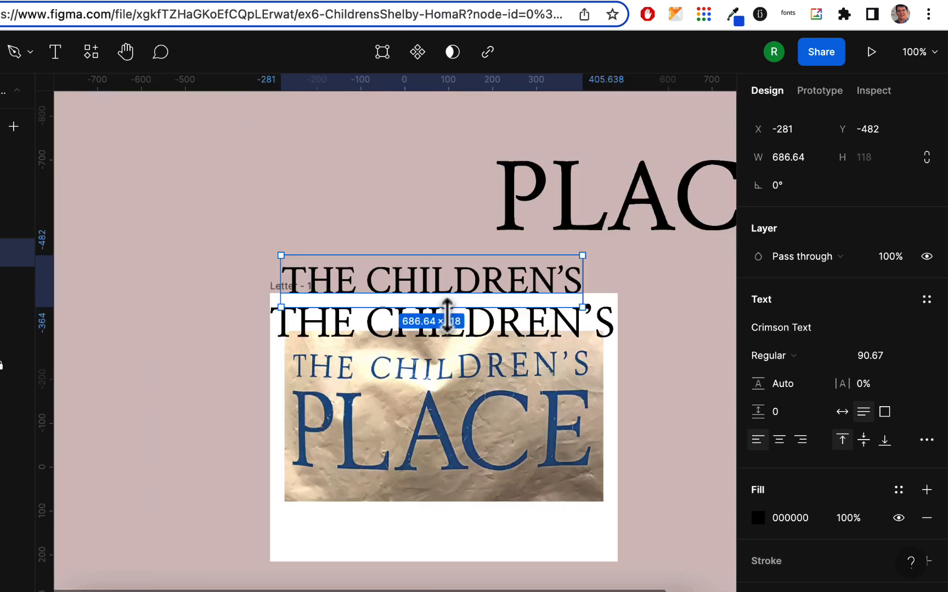
# Move the NanumMyeongjo sample off the frame onto the canvas and put another Crimson Text duplicate at x 53, y 27 on the frame
pyautogui.click(232, 364)
pyautogui.moveTo(332, 338); pyautogui.dragTo(194, 191)
pyautogui.click(412, 286)
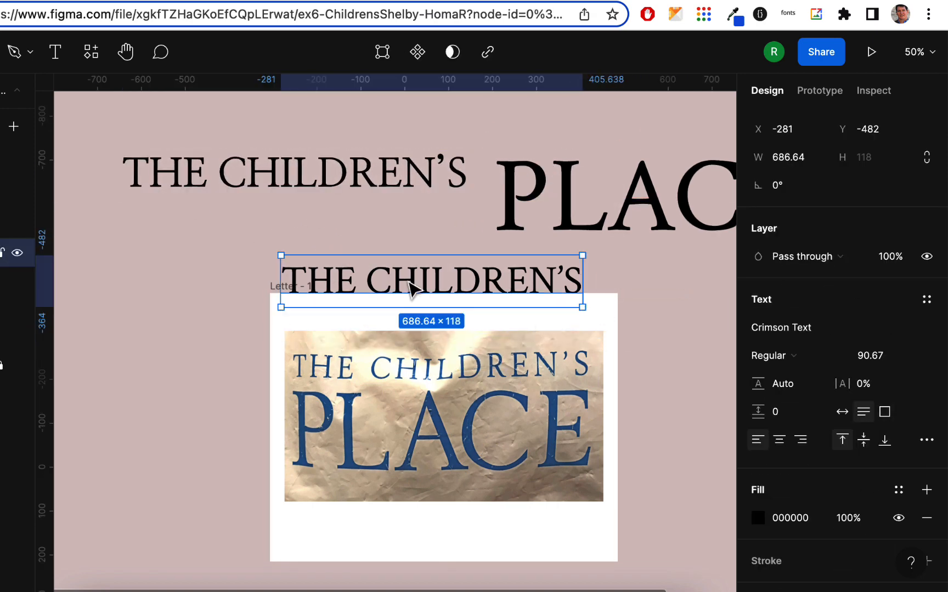
pyautogui.moveTo(399, 279); pyautogui.dragTo(423, 338)
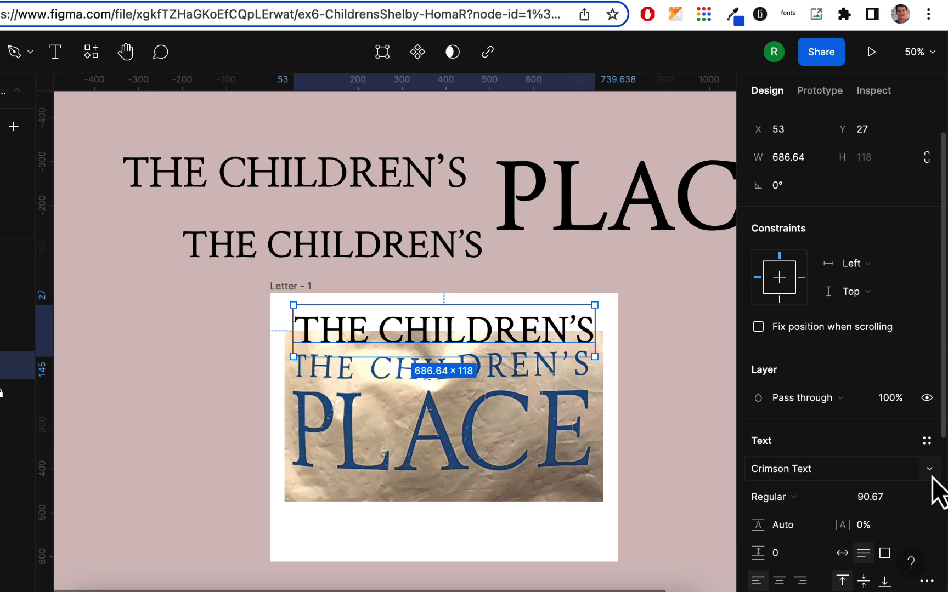
# Change the new "the children's" duplicate on the frame to the Quattrocento font with auto width
pyautogui.click(933, 478)
pyautogui.scroll(-20, 936, 483)
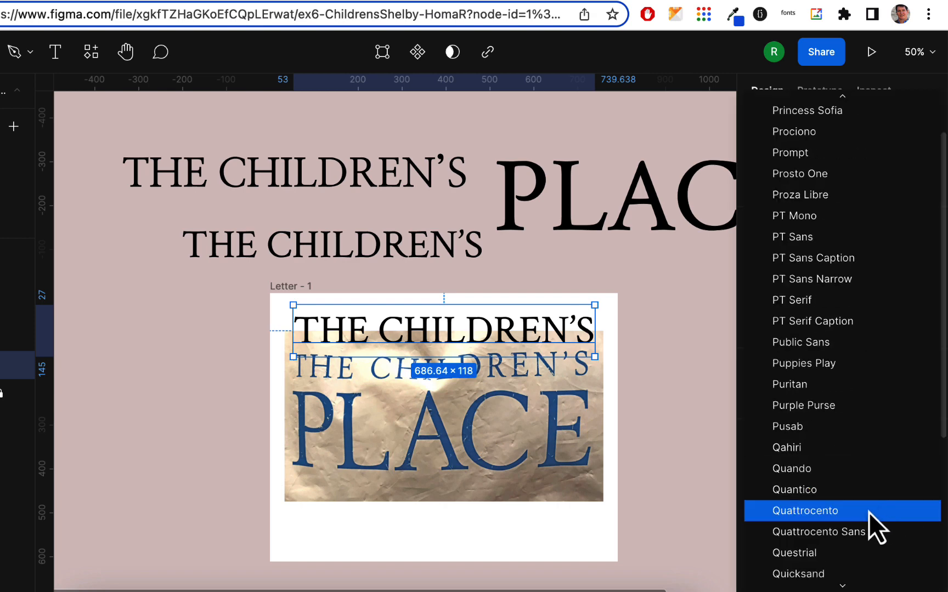
pyautogui.click(826, 514)
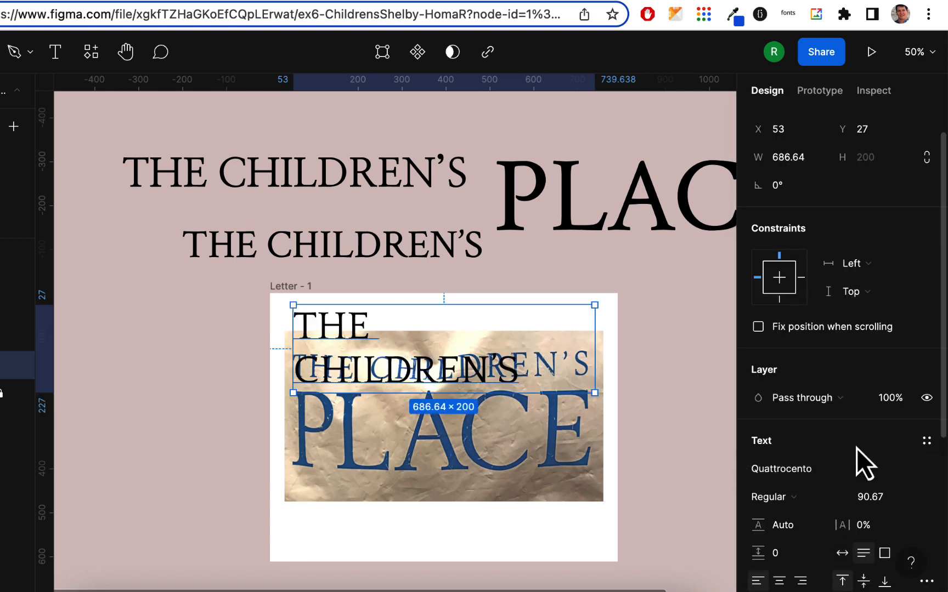
pyautogui.scroll(-3, 872, 399)
pyautogui.click(844, 470)
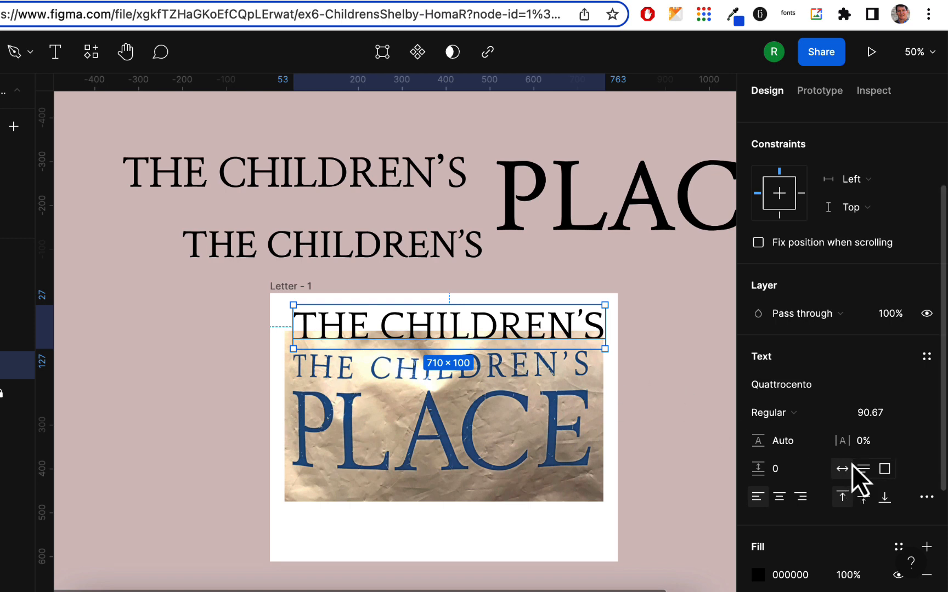
# Check the weights offered for Quattrocento and compare its C, H, I and L letterforms with the photo's lettering up close
pyautogui.click(800, 415)
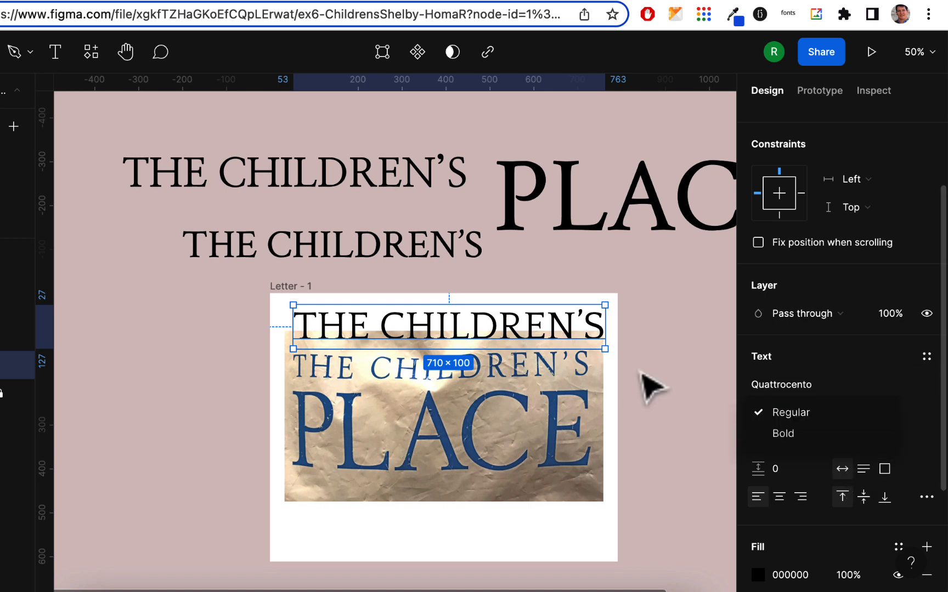
pyautogui.click(653, 387)
pyautogui.hotkey('ctrl', '+')
pyautogui.hotkey('ctrl', '+')
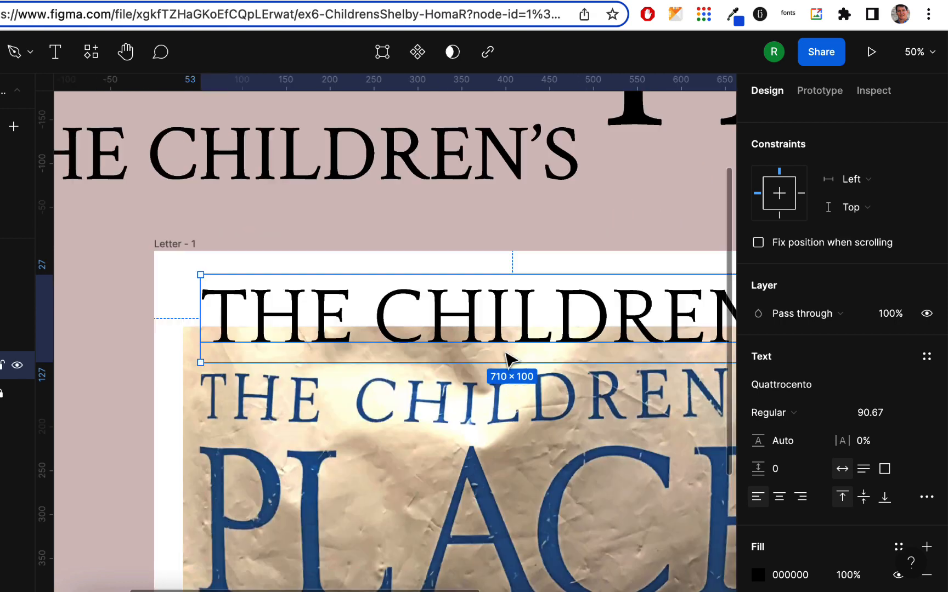
pyautogui.press('super+minus')
pyautogui.hscroll(3, 503, 354)
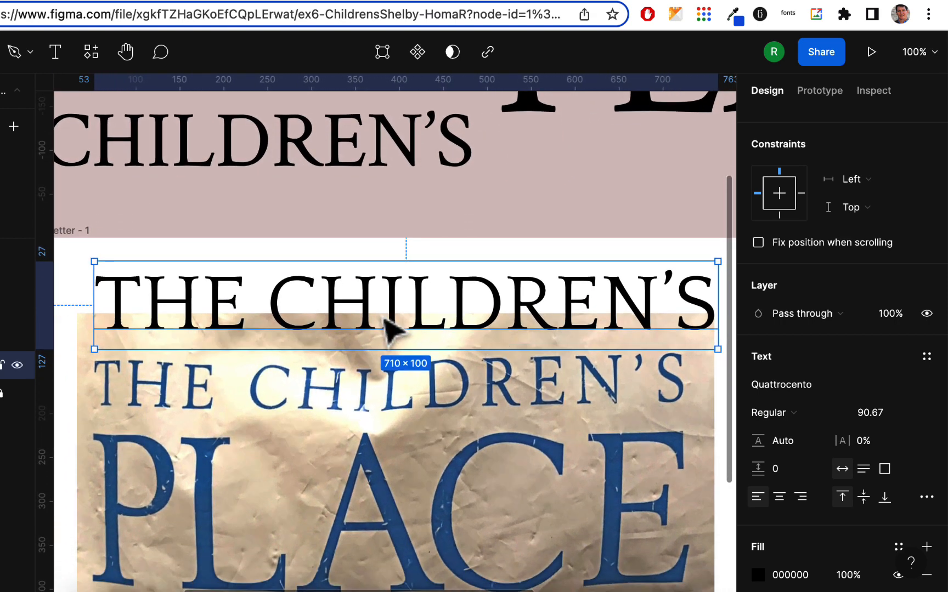
pyautogui.scroll(6, 314, 329)
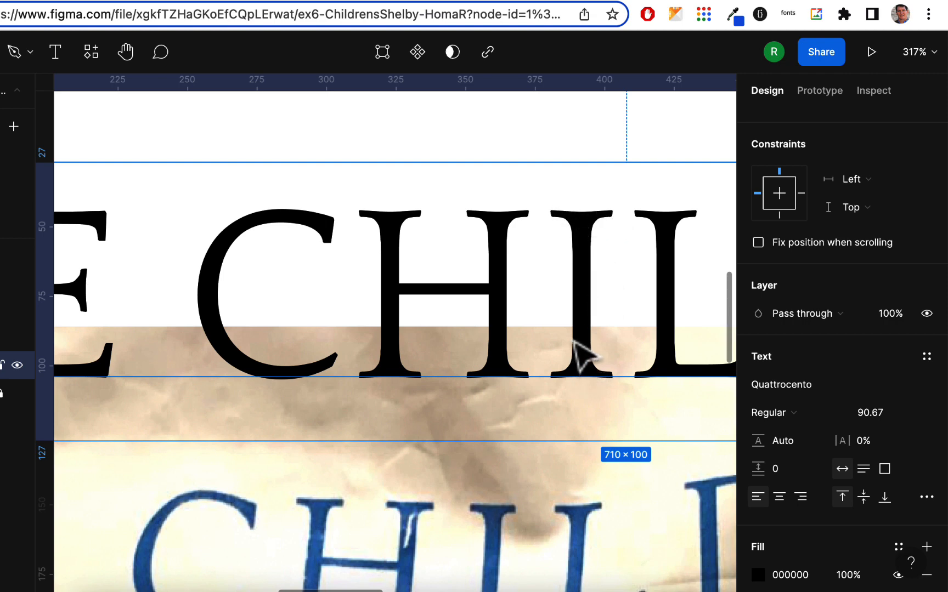
pyautogui.scroll(-5, 584, 357)
pyautogui.scroll(5, 584, 356)
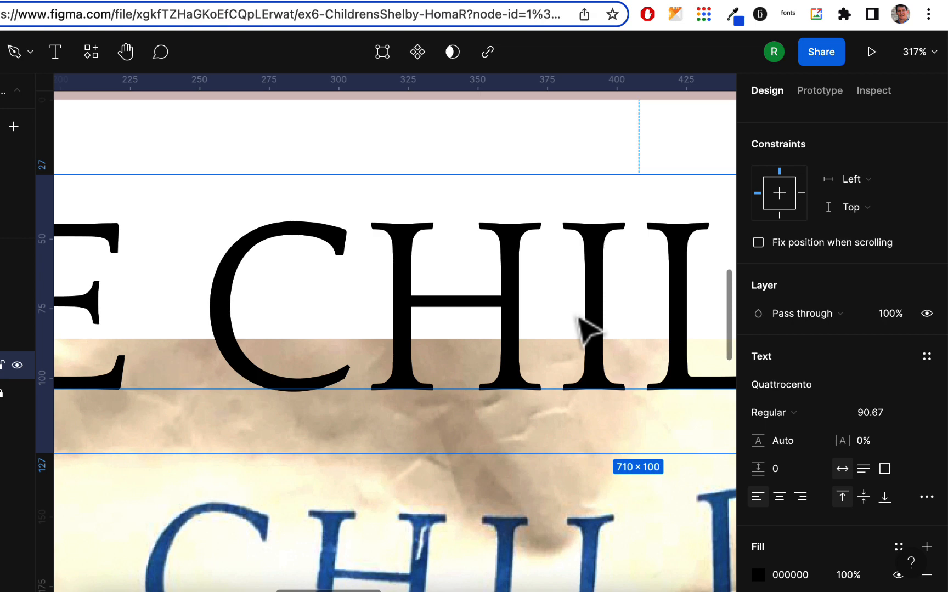
pyautogui.scroll(-4, 584, 327)
pyautogui.hscroll(1, 587, 327)
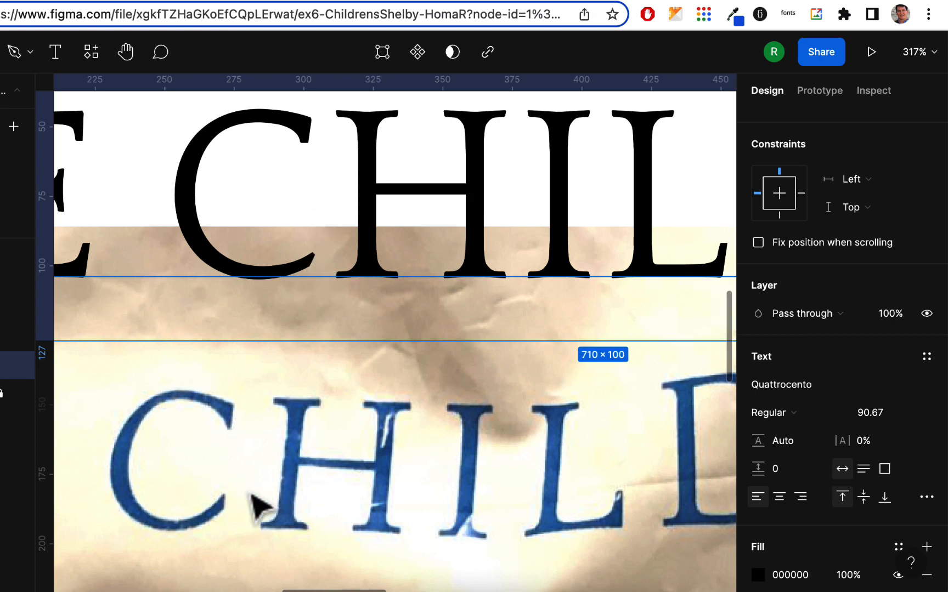
# Compare the D, R and E letterforms of the Quattrocento sample with the photo's lettering
pyautogui.hscroll(3, 405, 283)
pyautogui.scroll(1, 406, 283)
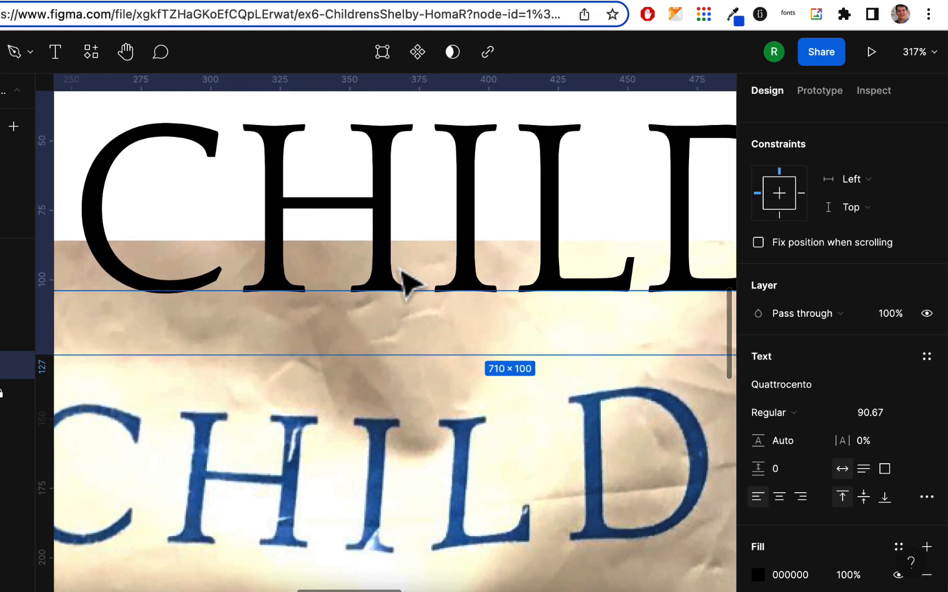
pyautogui.hscroll(6, 406, 282)
pyautogui.scroll(1, 406, 282)
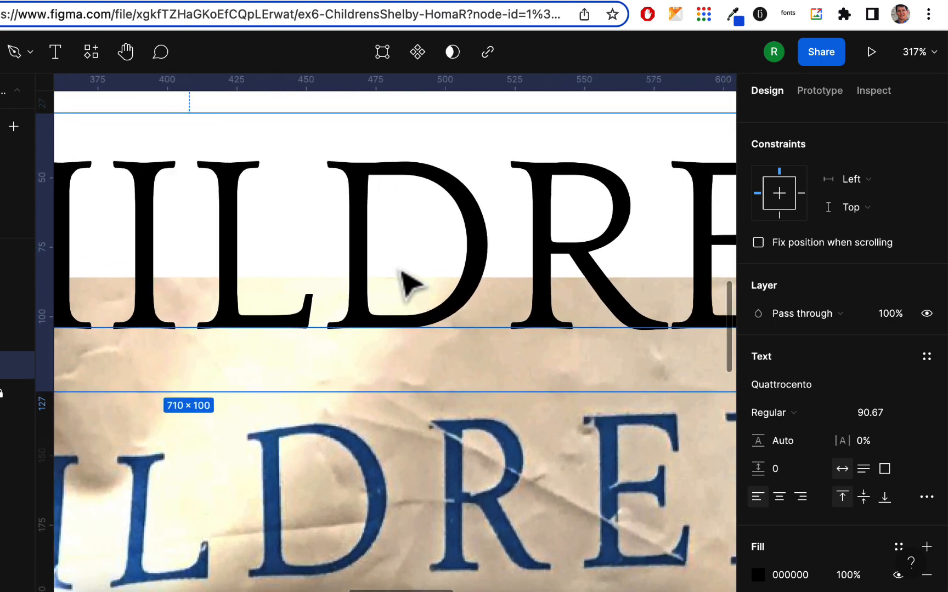
pyautogui.hscroll(2, 407, 282)
pyautogui.scroll(-3, 408, 282)
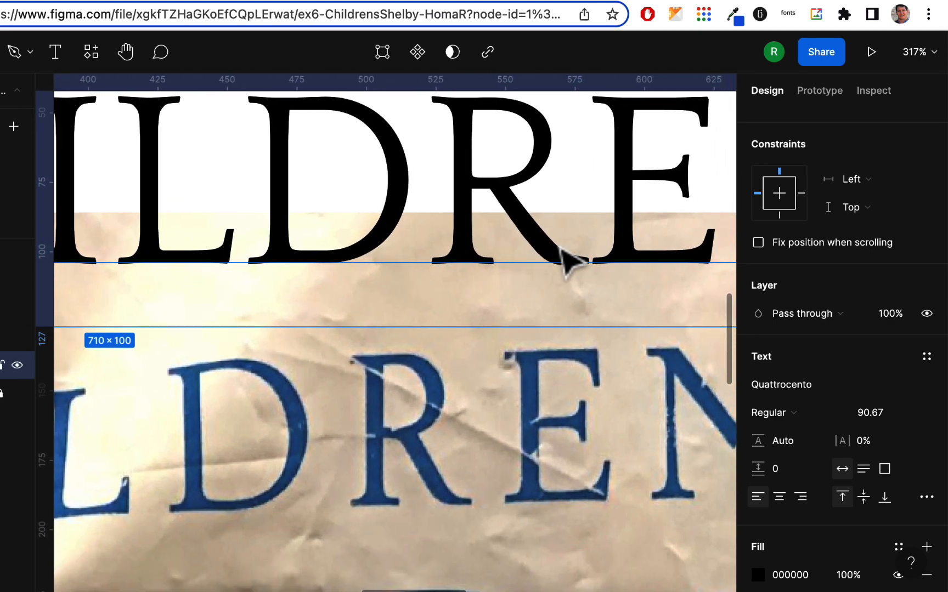
pyautogui.scroll(-1, 555, 266)
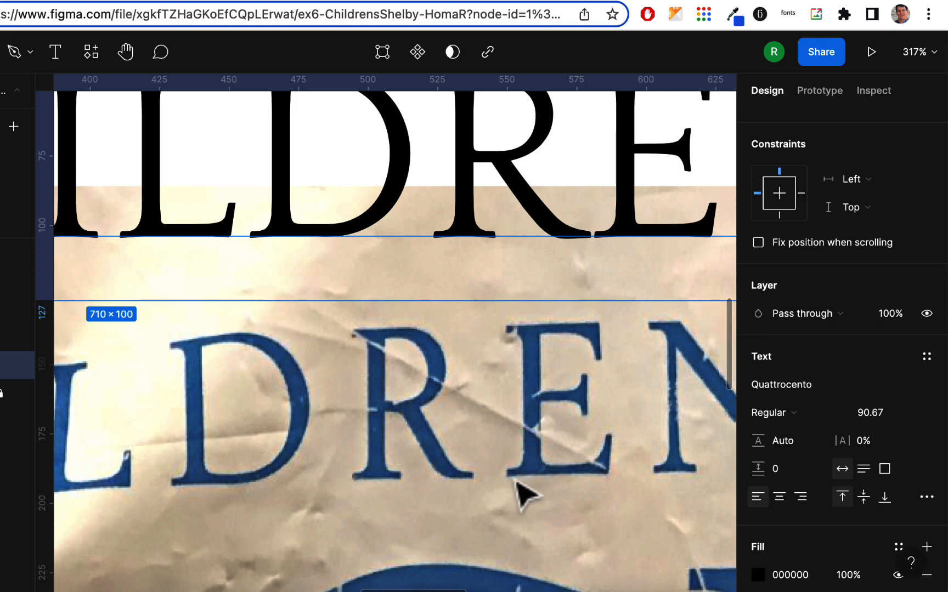
pyautogui.press('-')
pyautogui.press('-')
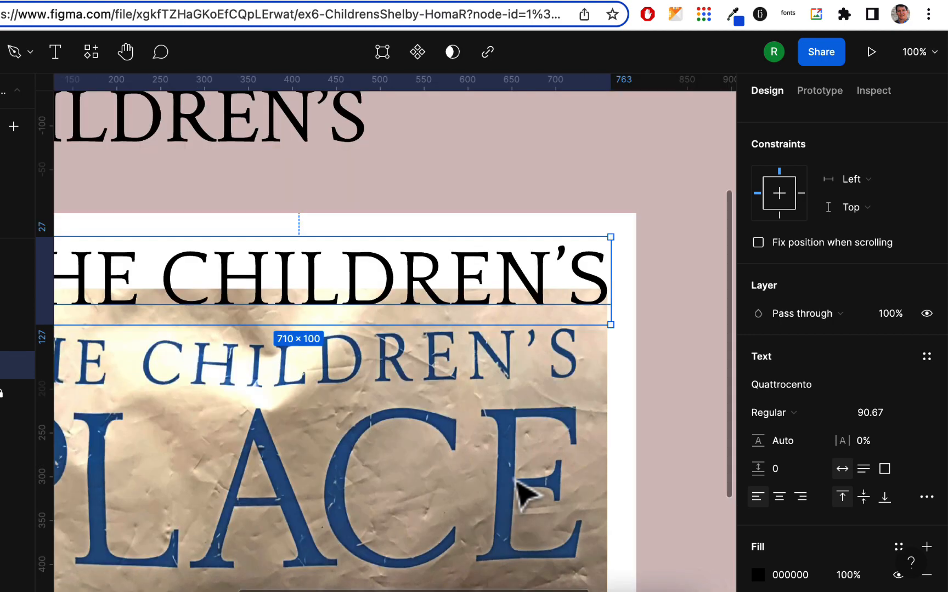
# Scale the Quattrocento "the children's" text down to 674 × 95 from its bottom-left corner and compare it with the photo's lettering
pyautogui.scroll(3, 520, 491)
pyautogui.hscroll(-4, 520, 491)
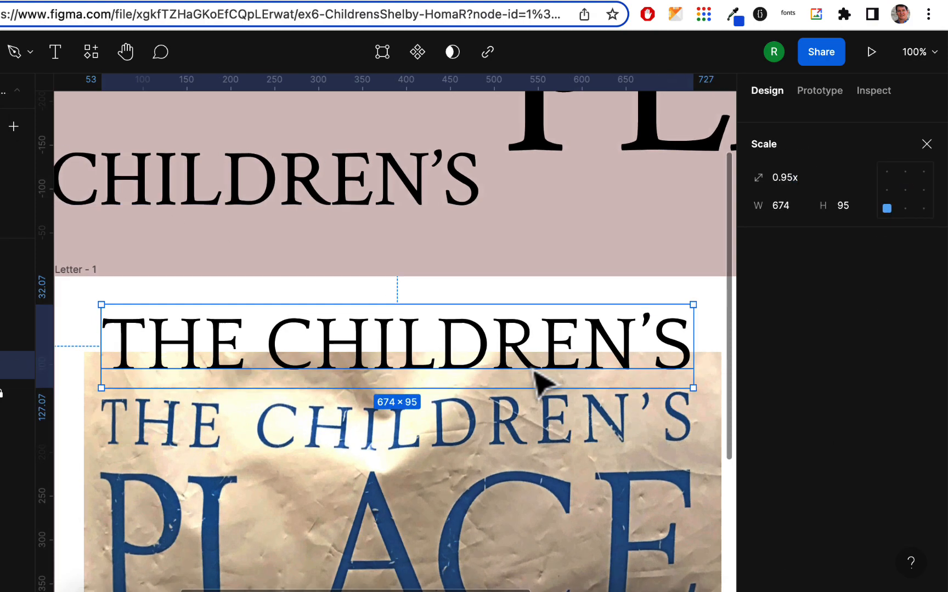
pyautogui.hscroll(-3, 533, 372)
pyautogui.scroll(1, 533, 371)
pyautogui.hscroll(-6, 534, 381)
pyautogui.scroll(6, 533, 382)
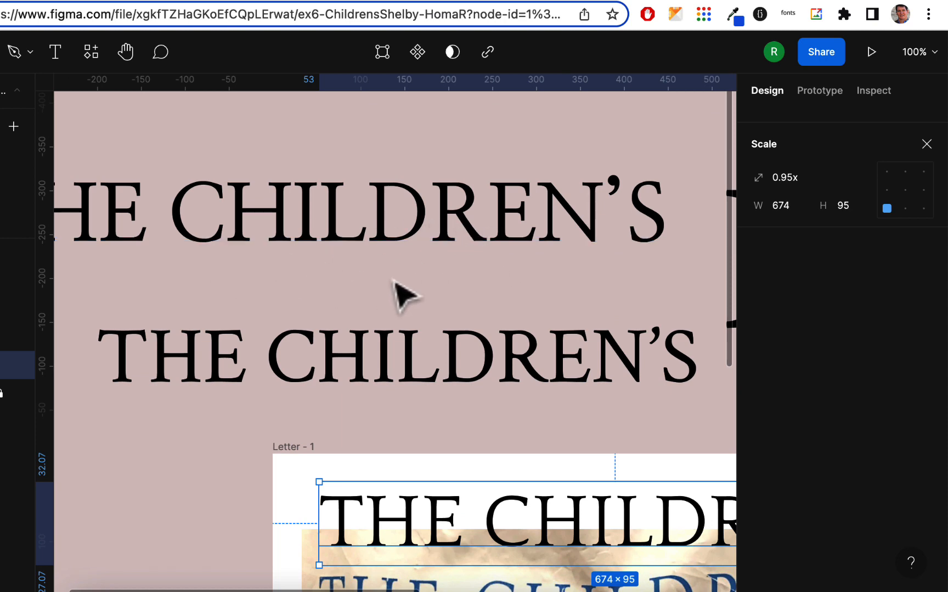
pyautogui.scroll(-7, 402, 294)
pyautogui.hscroll(4, 402, 293)
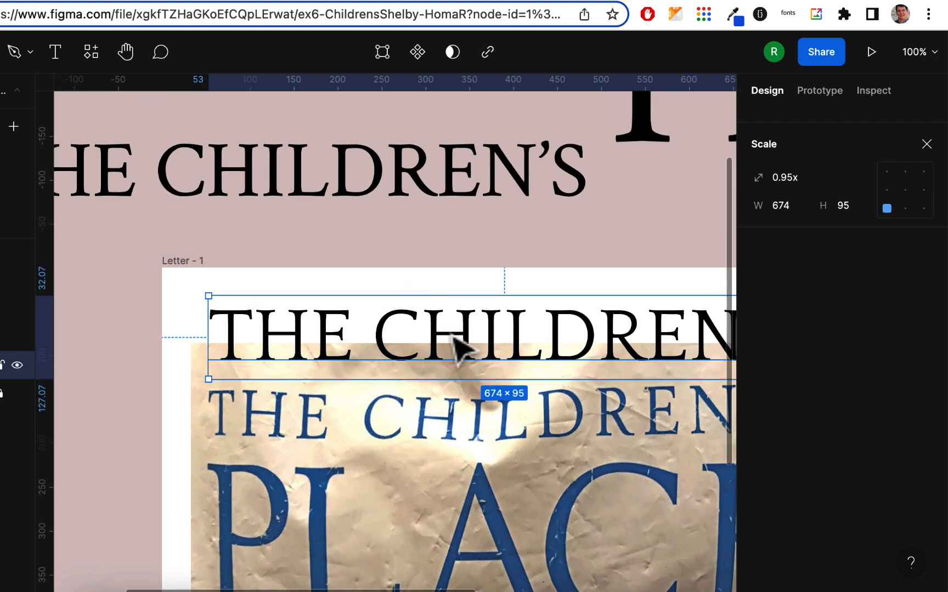
pyautogui.hscroll(5, 460, 349)
pyautogui.scroll(-2, 459, 349)
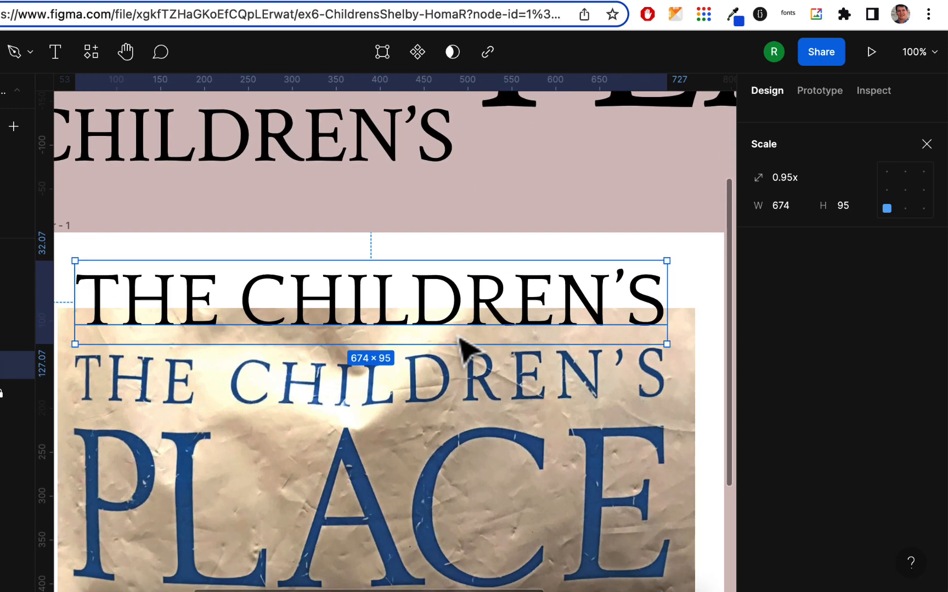
pyautogui.scroll(-7, 459, 349)
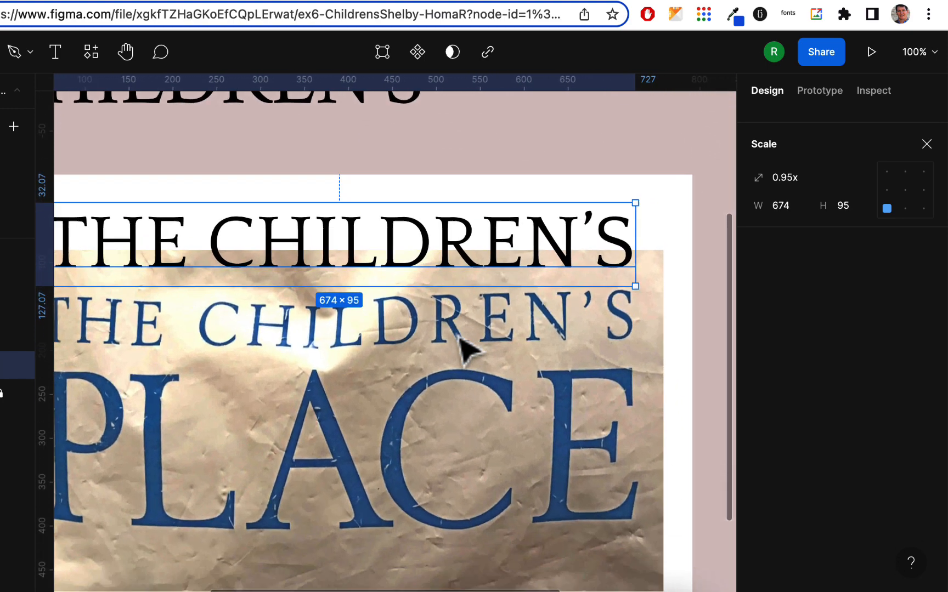
# Duplicate the "place" text from the canvas onto the frame at X 44, Y 244, over the photo's large lettering
pyautogui.press('-')
pyautogui.press('-')
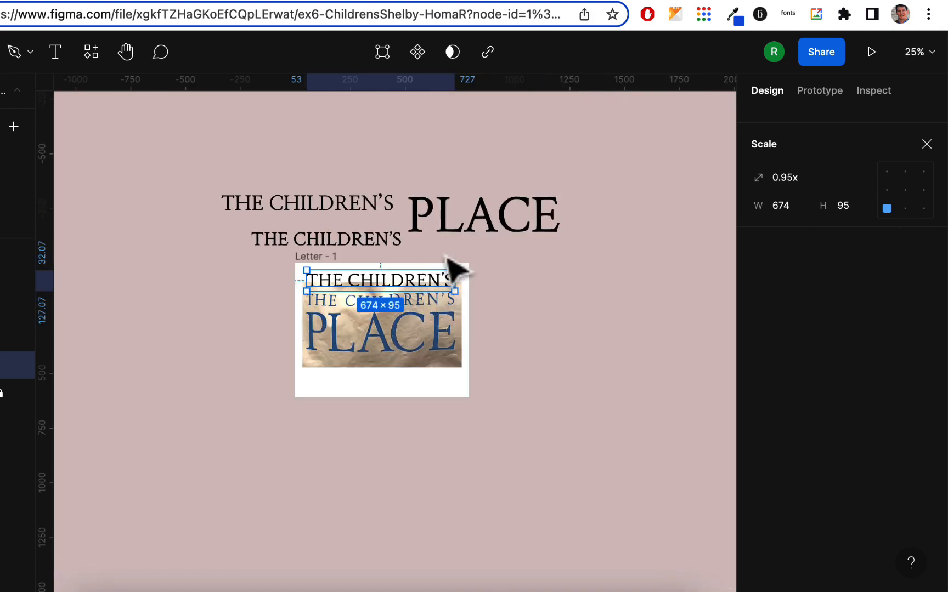
pyautogui.moveTo(491, 216); pyautogui.dragTo(418, 353)
pyautogui.moveTo(437, 423); pyautogui.dragTo(399, 423)
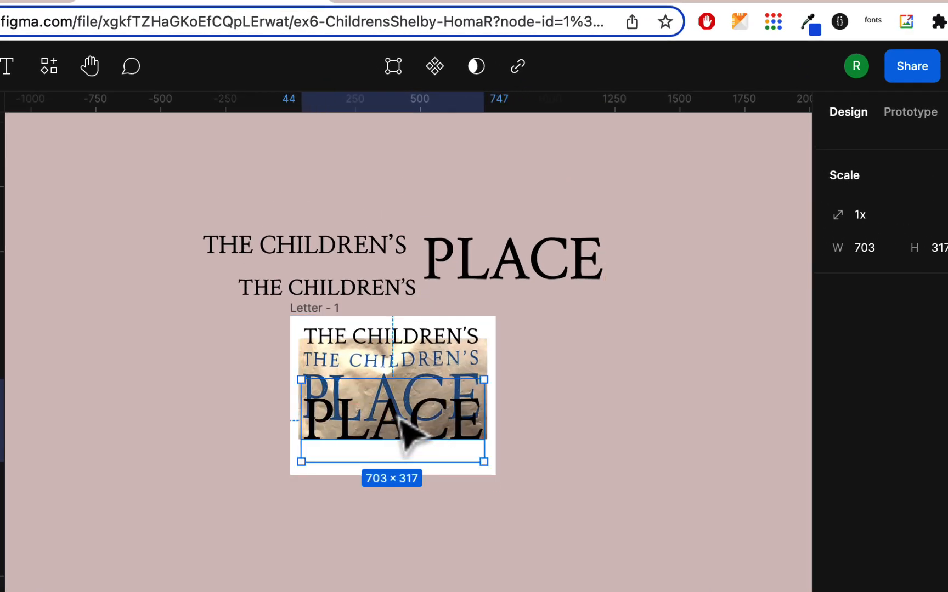
pyautogui.scroll(10, 400, 423)
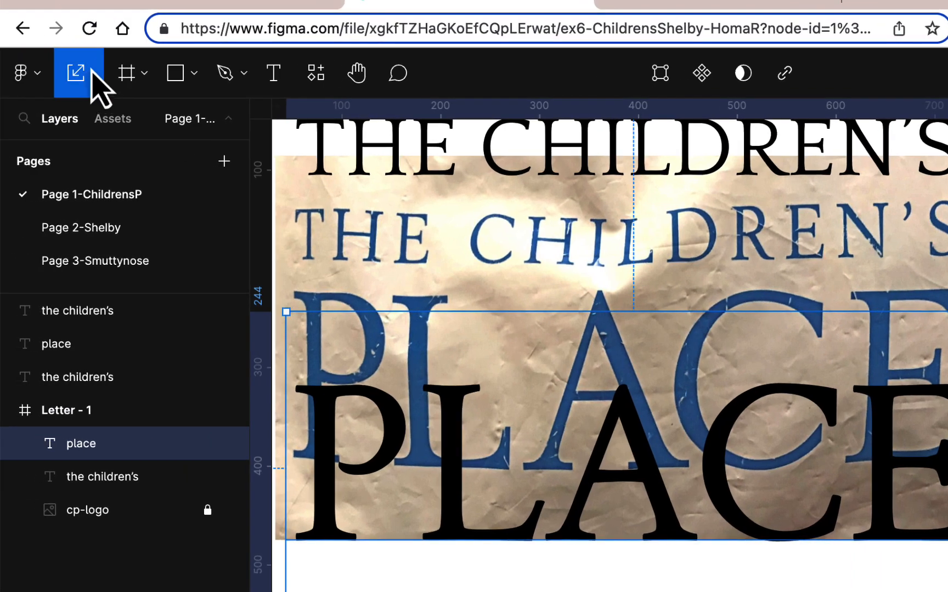
# Switch back to the Move tool and change the "place" duplicate on the frame to the Quattrocento font
pyautogui.click(92, 74)
pyautogui.click(99, 124)
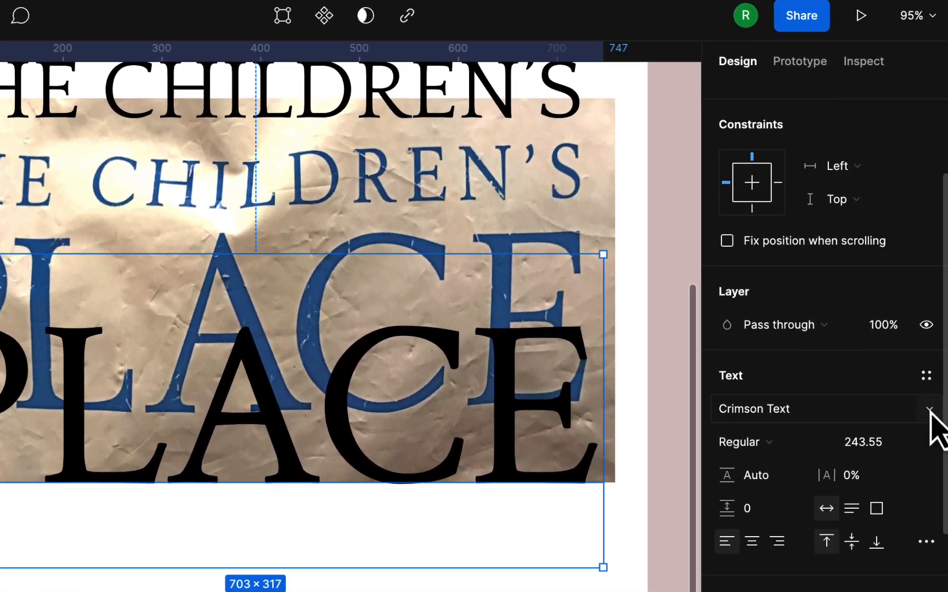
pyautogui.click(928, 411)
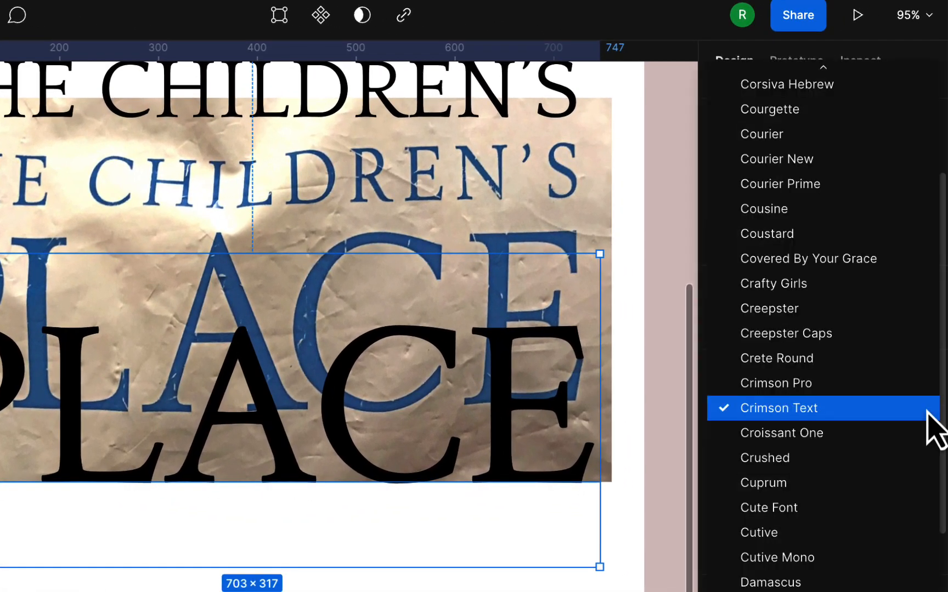
pyautogui.press('q')
pyautogui.press('Down')
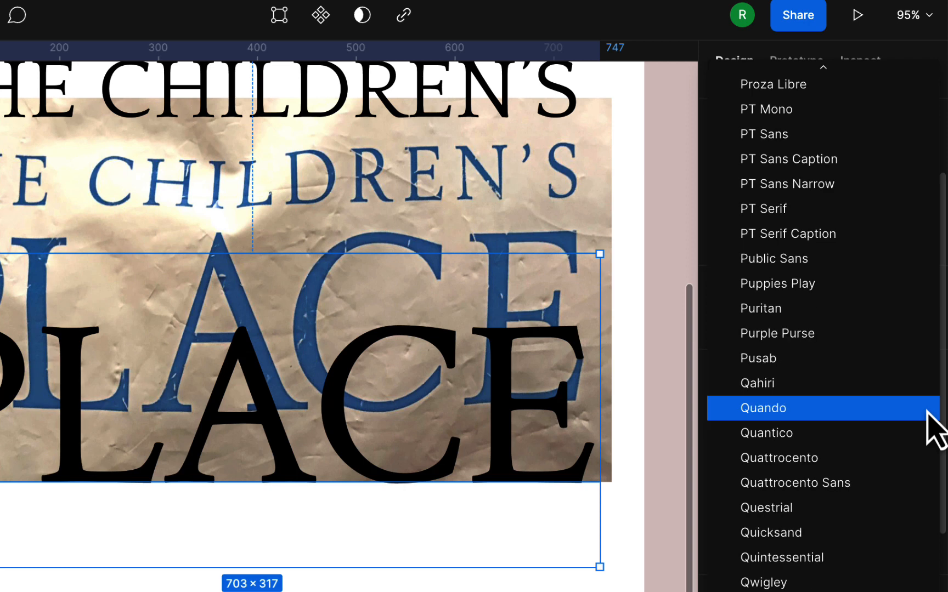
pyautogui.press('Down')
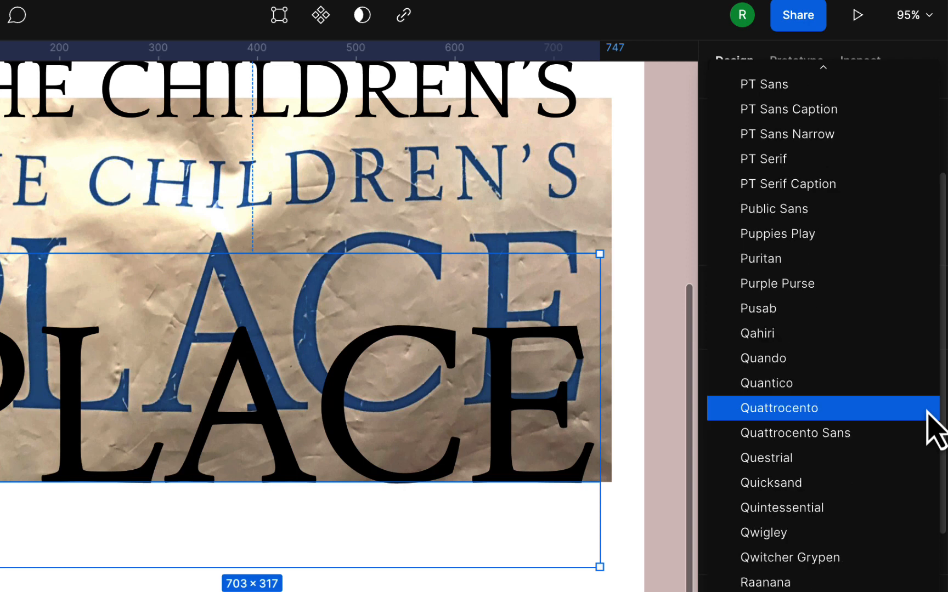
pyautogui.click(837, 415)
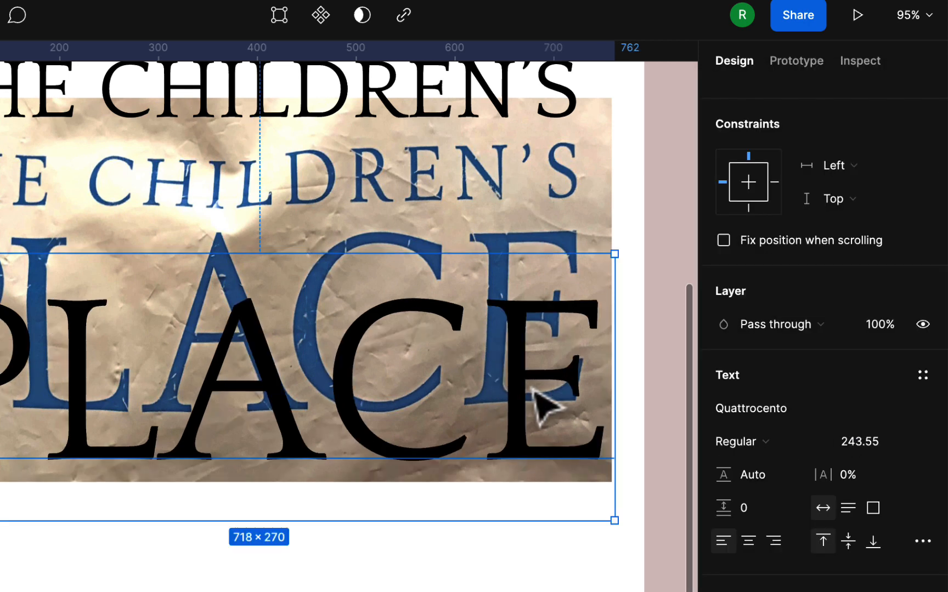
# Move the Quattrocento "place" text up over the photo's large lettering, with its top edge at Y 180
pyautogui.hscroll(-5, 365, 379)
pyautogui.scroll(2, 364, 378)
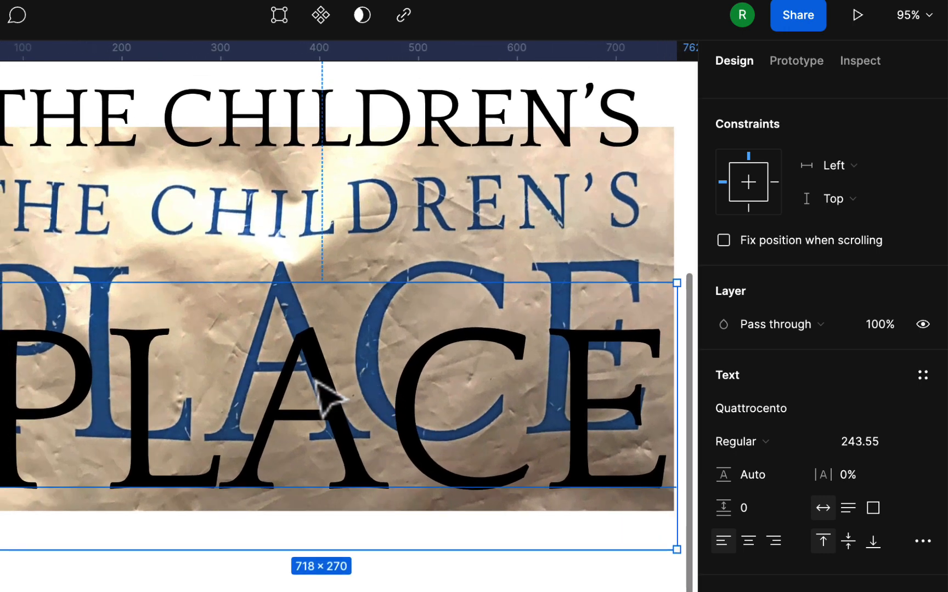
pyautogui.moveTo(322, 379); pyautogui.dragTo(286, 302)
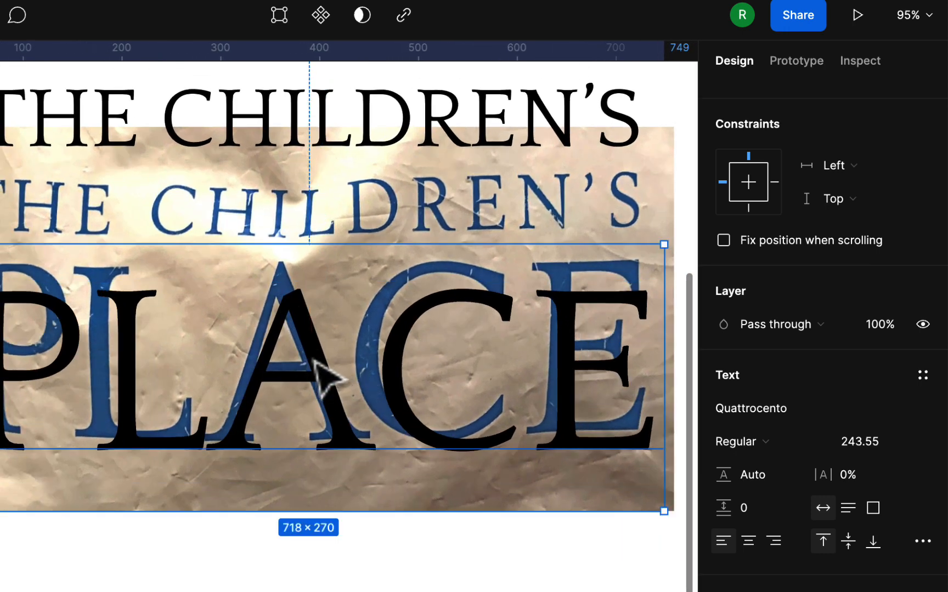
pyautogui.moveTo(313, 361); pyautogui.dragTo(323, 336)
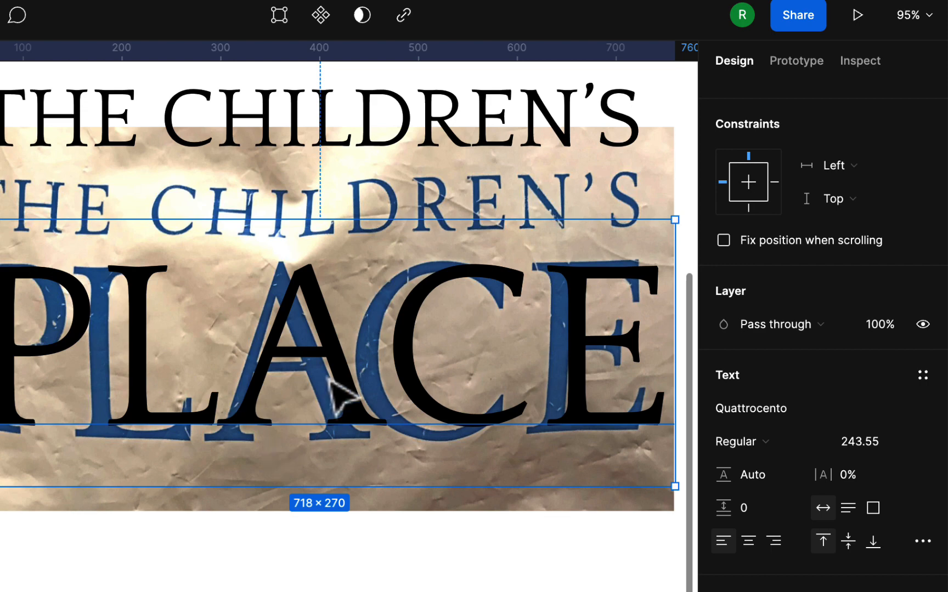
# Scale the "place" text up to 768 × 289 and shift it to X -21, Y 173 so its E overlaps the photo's
pyautogui.hscroll(5, 338, 395)
pyautogui.scroll(-2, 339, 396)
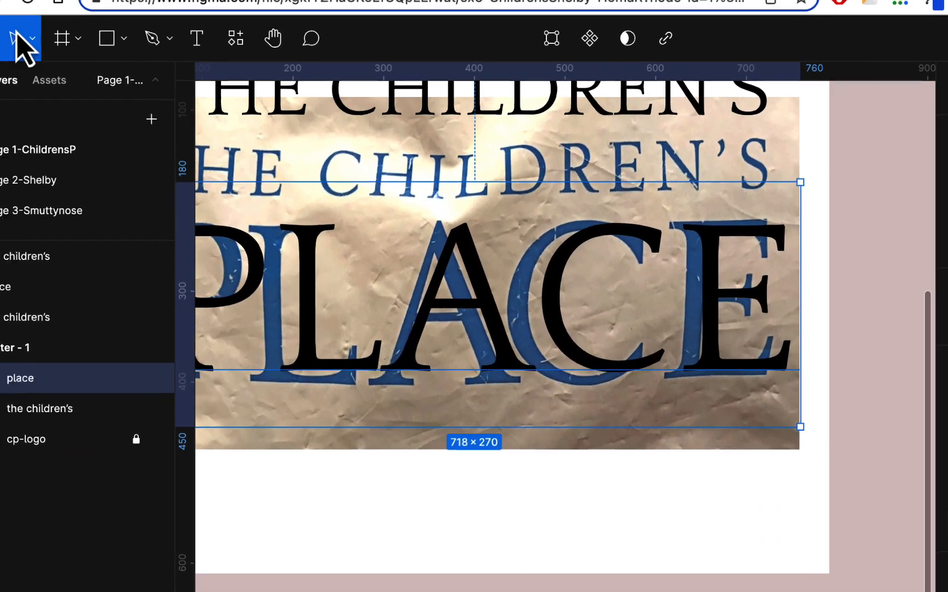
pyautogui.click(86, 44)
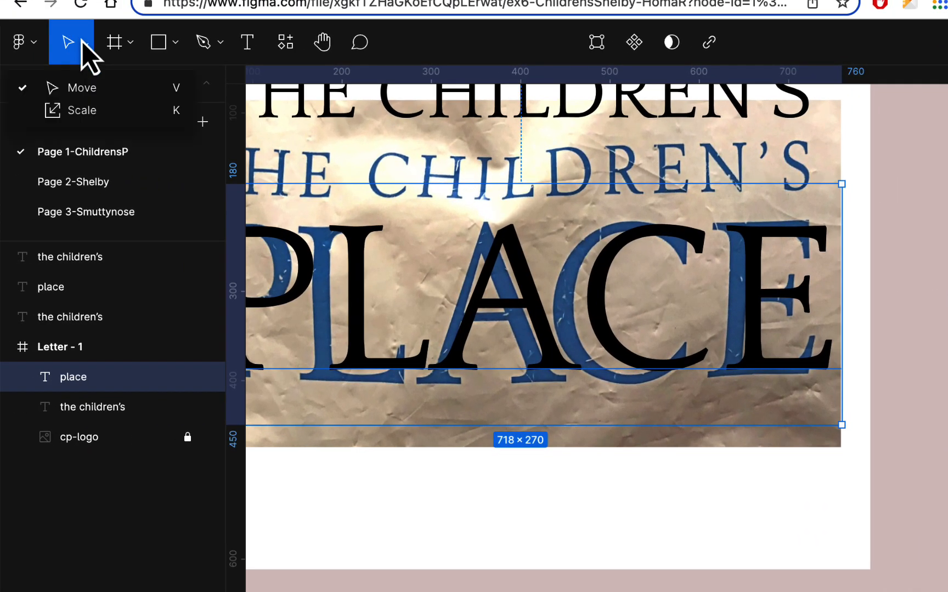
pyautogui.click(92, 107)
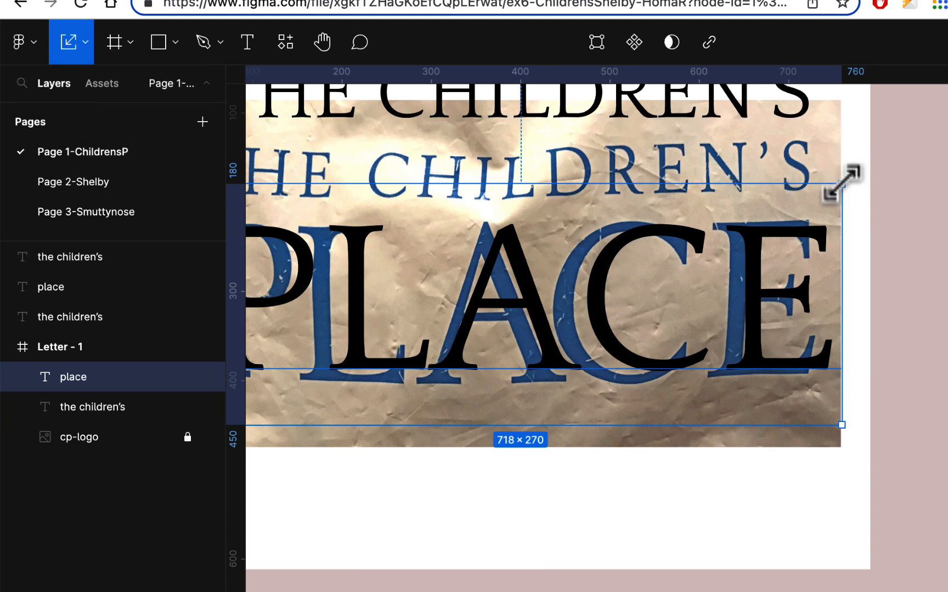
pyautogui.moveTo(842, 184); pyautogui.dragTo(886, 166)
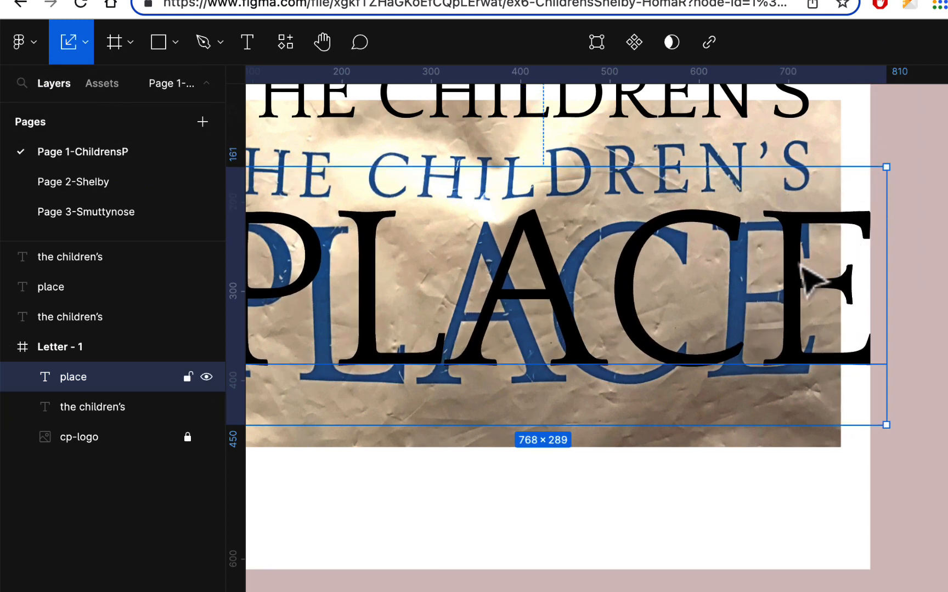
pyautogui.moveTo(799, 263); pyautogui.dragTo(738, 278)
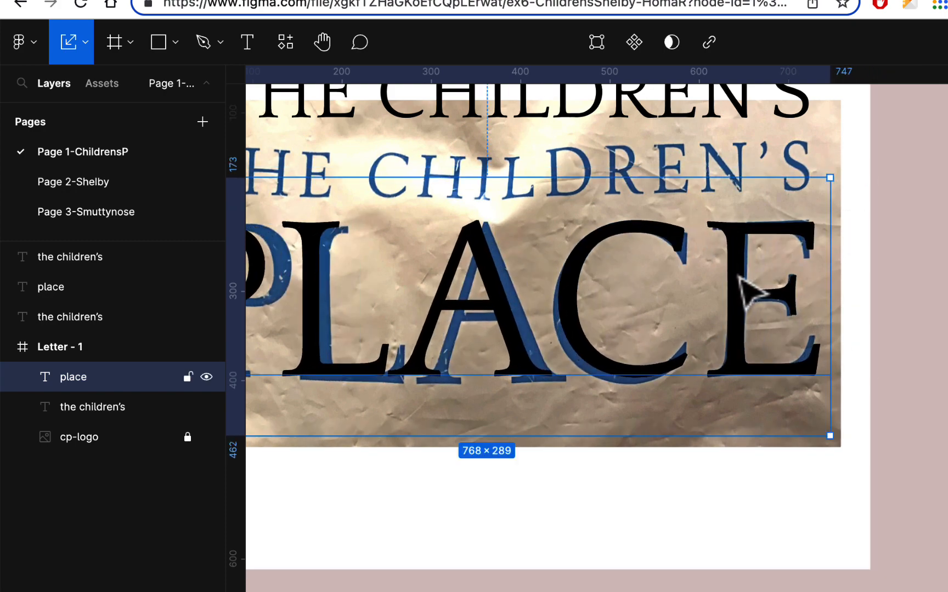
# Scale the "place" text down to 714 × 269 from its bottom-right corner, bringing its left edge to X 33
pyautogui.hscroll(-6, 738, 277)
pyautogui.scroll(-2, 739, 277)
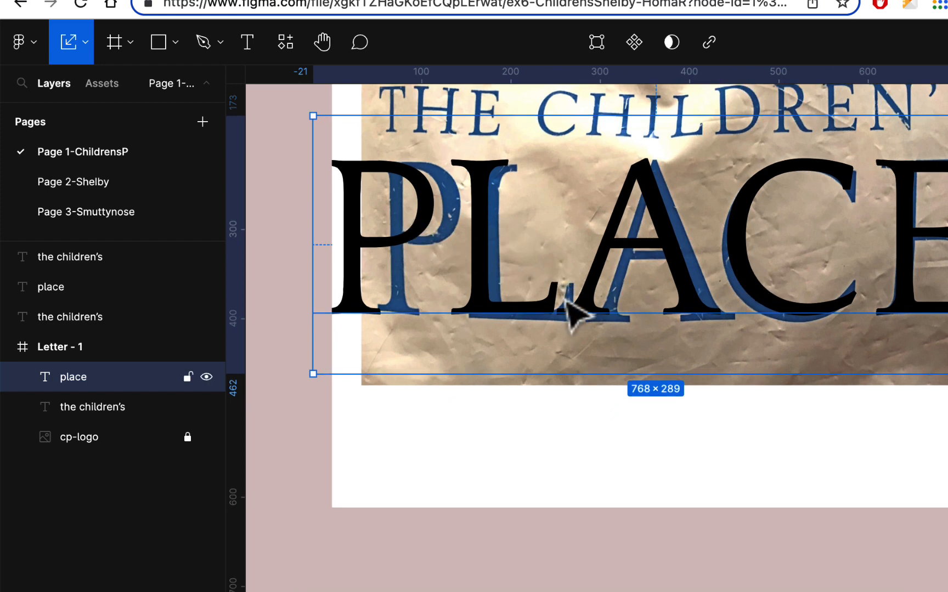
pyautogui.press('-')
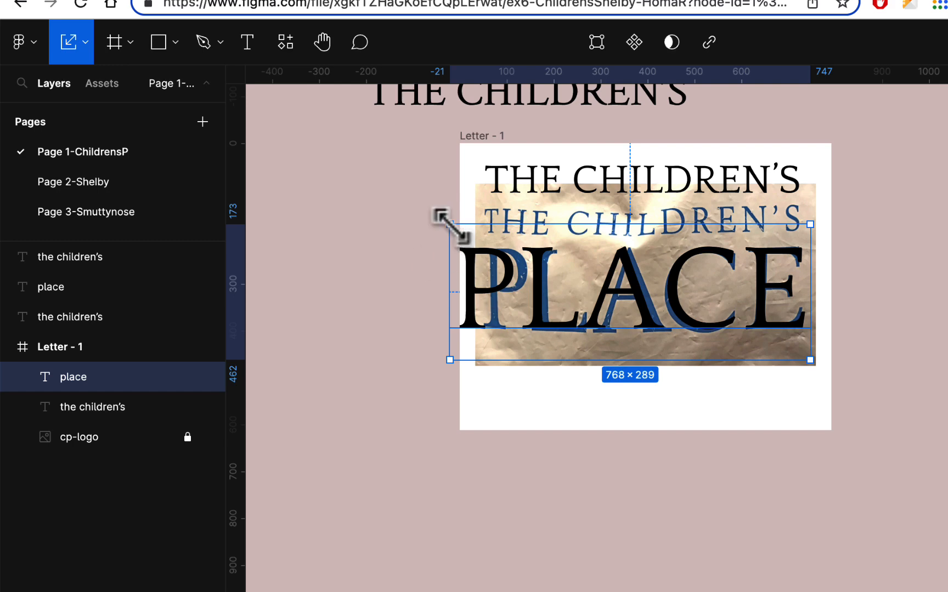
pyautogui.moveTo(460, 229); pyautogui.dragTo(474, 235)
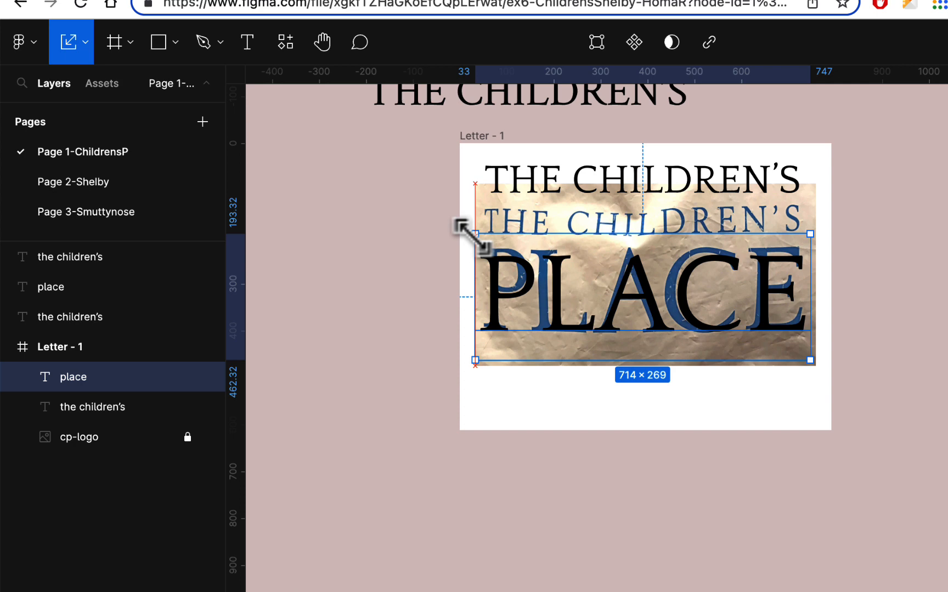
# Switch back to the Move tool and select the Quattrocento "place" text overlaying the logo photo for a closer comparison
pyautogui.scroll(2, 737, 311)
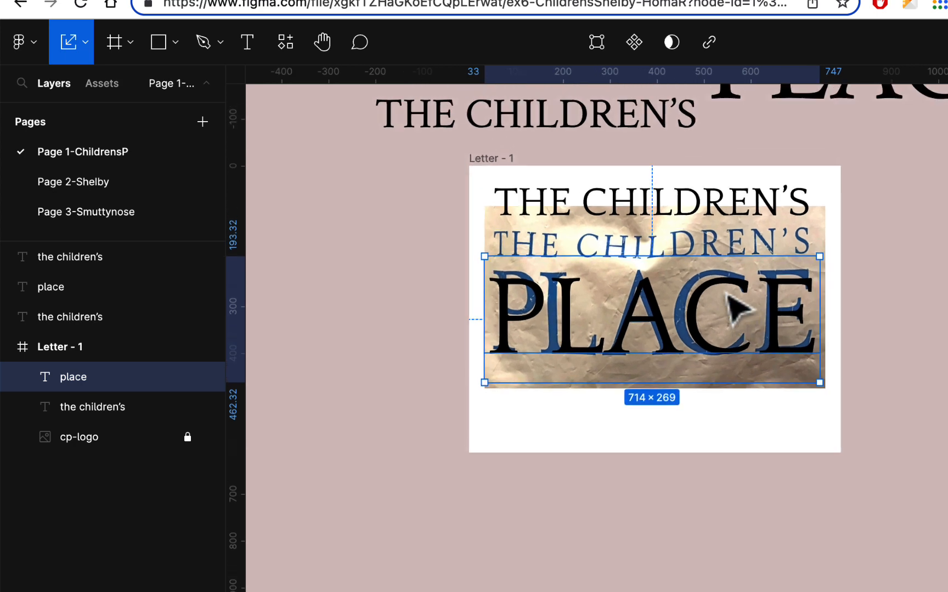
pyautogui.scroll(4, 732, 307)
pyautogui.hscroll(1, 732, 307)
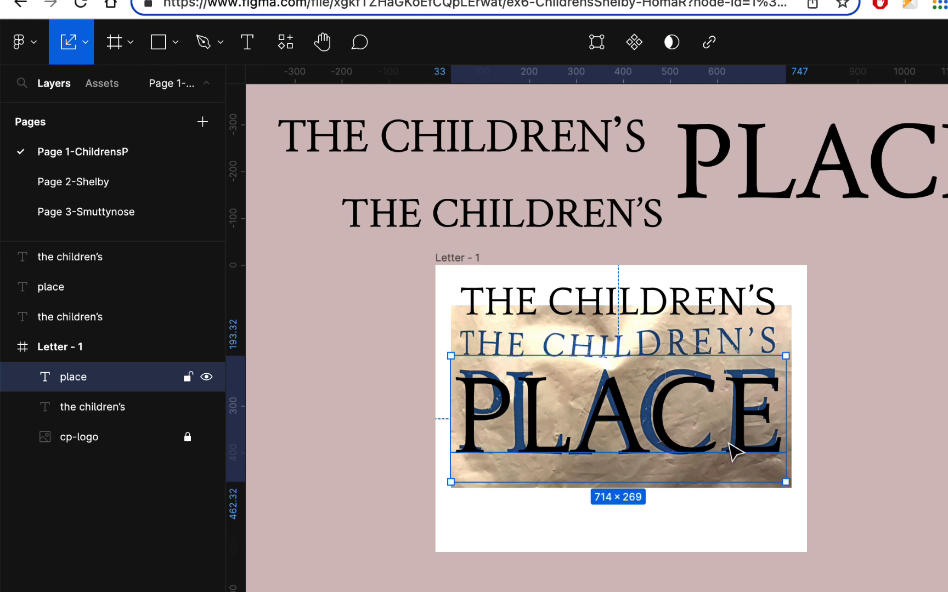
pyautogui.click(715, 317)
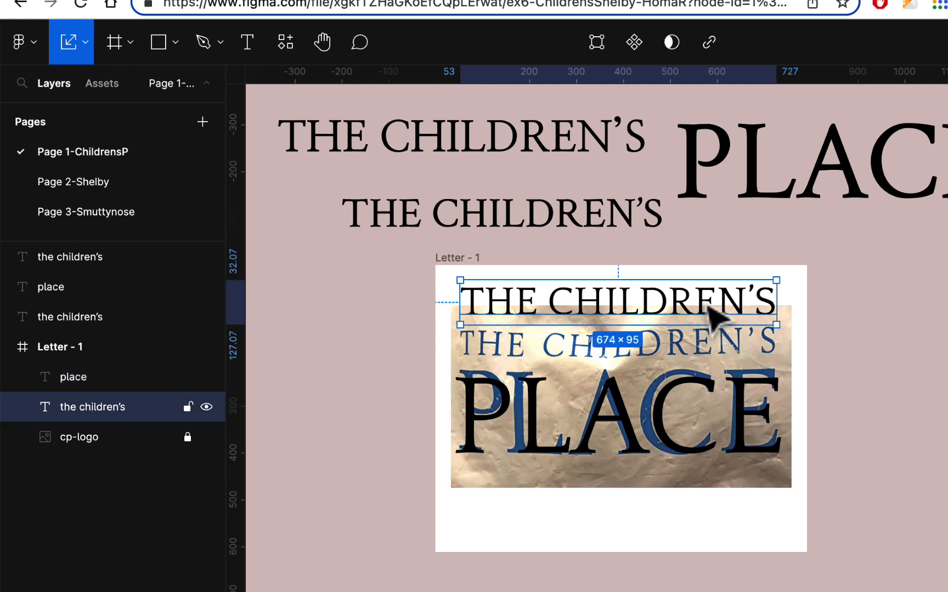
pyautogui.click(85, 44)
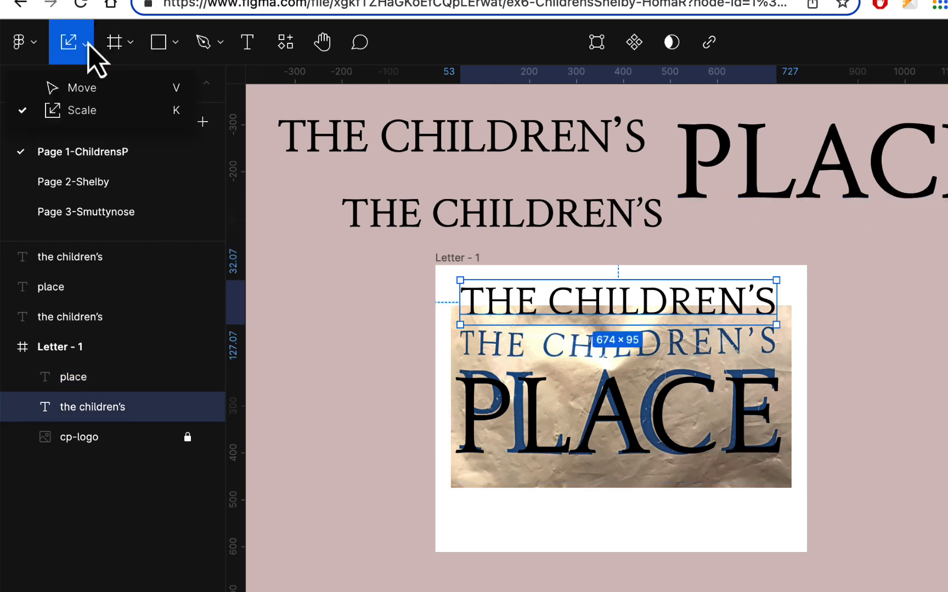
pyautogui.click(83, 86)
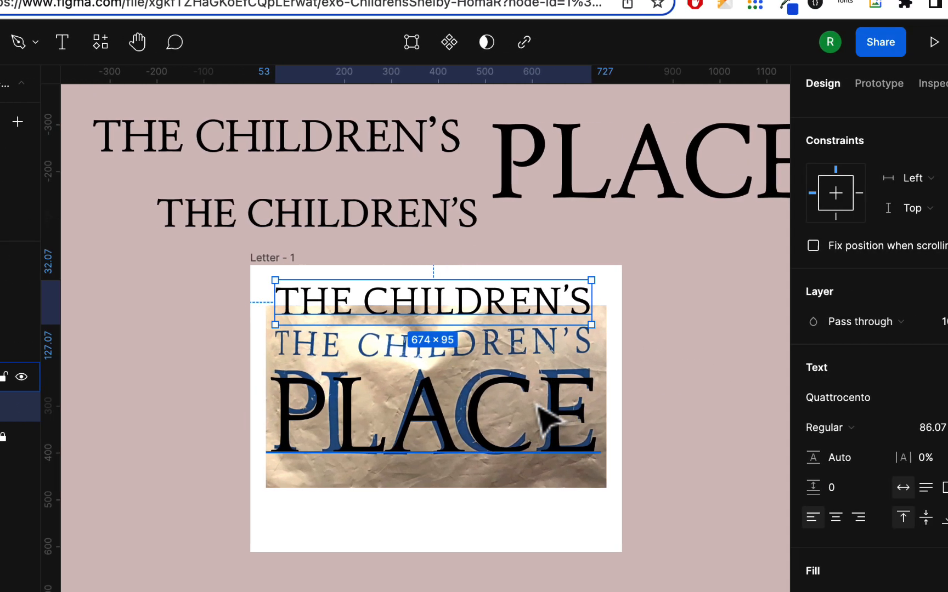
pyautogui.click(711, 406)
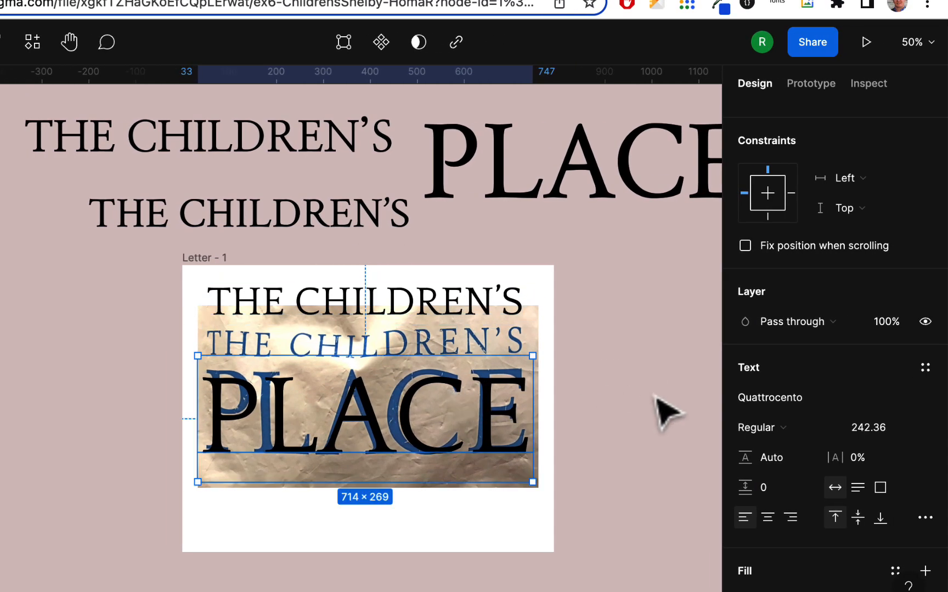
pyautogui.scroll(3, 554, 454)
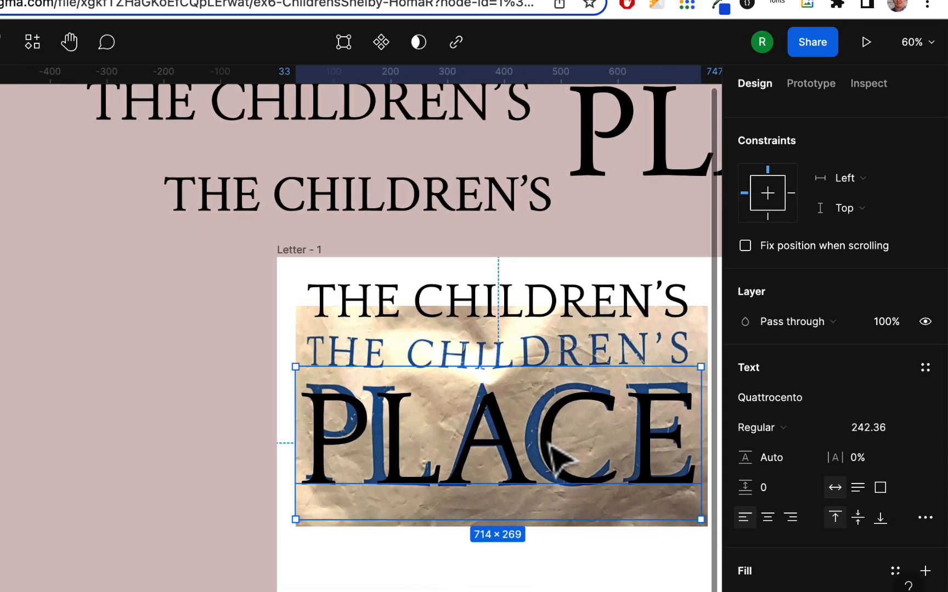
pyautogui.scroll(-2, 552, 445)
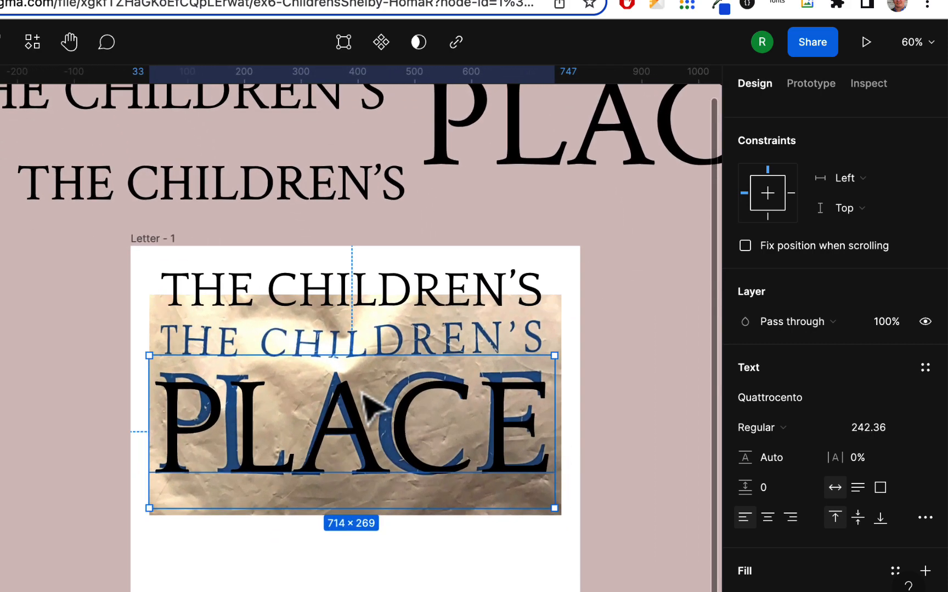